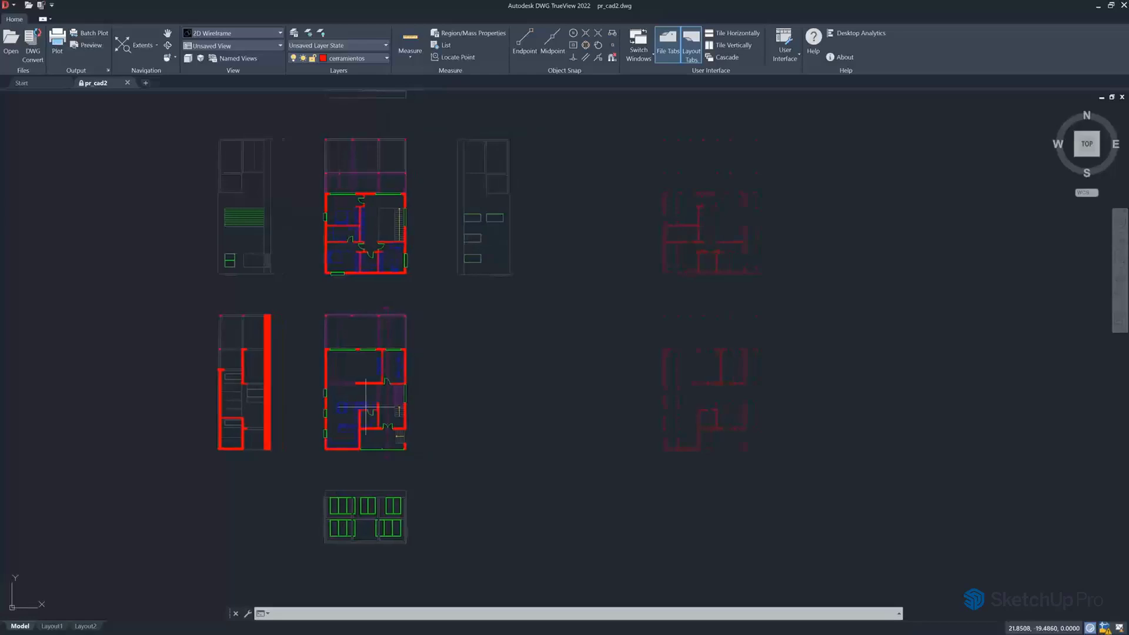
Zoom in and out over the pr_cad2.dwg drawing in DWG TrueView
middle_drag(373, 235, 371, 259)
scroll(362, 254, up, 5)
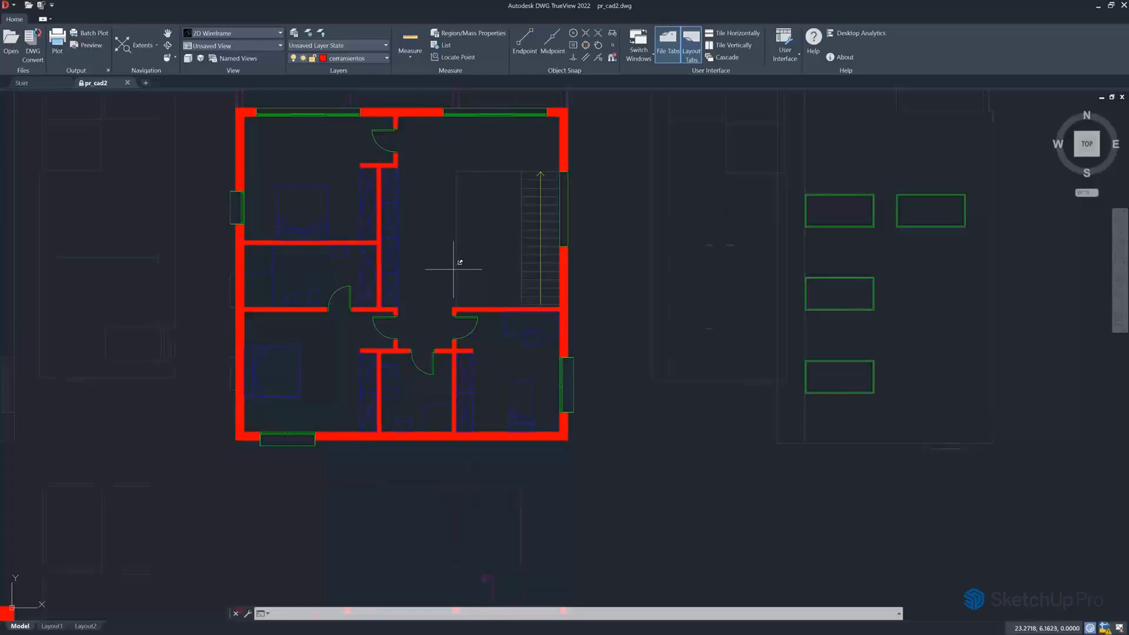
scroll(453, 252, down, 3)
scroll(479, 375, down, 1)
scroll(353, 330, down, 1)
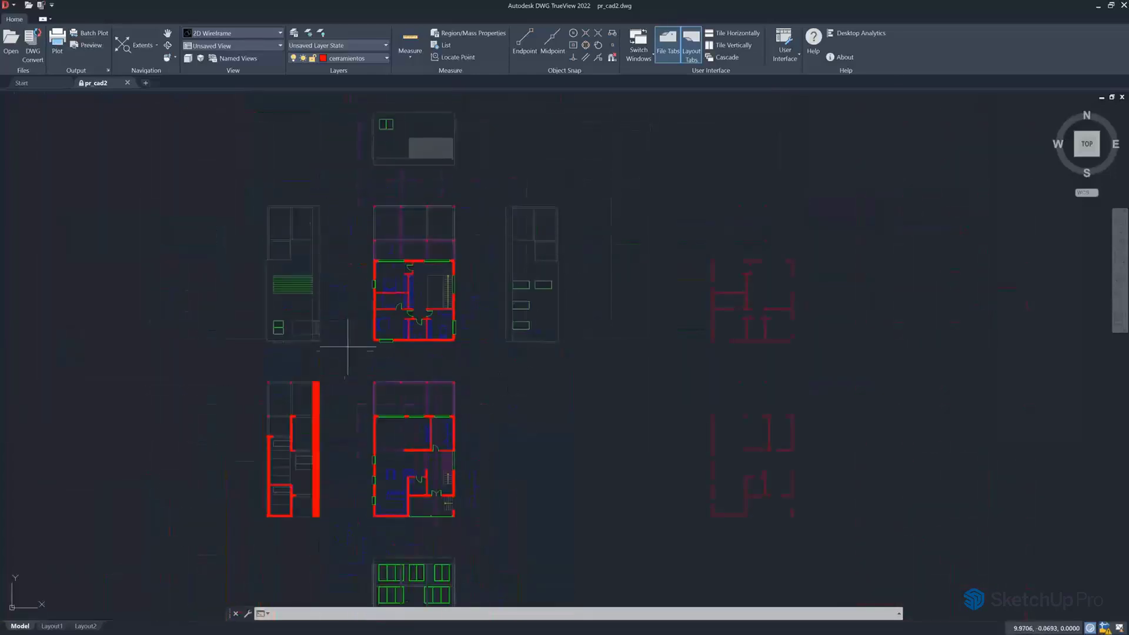
scroll(829, 250, up, 3)
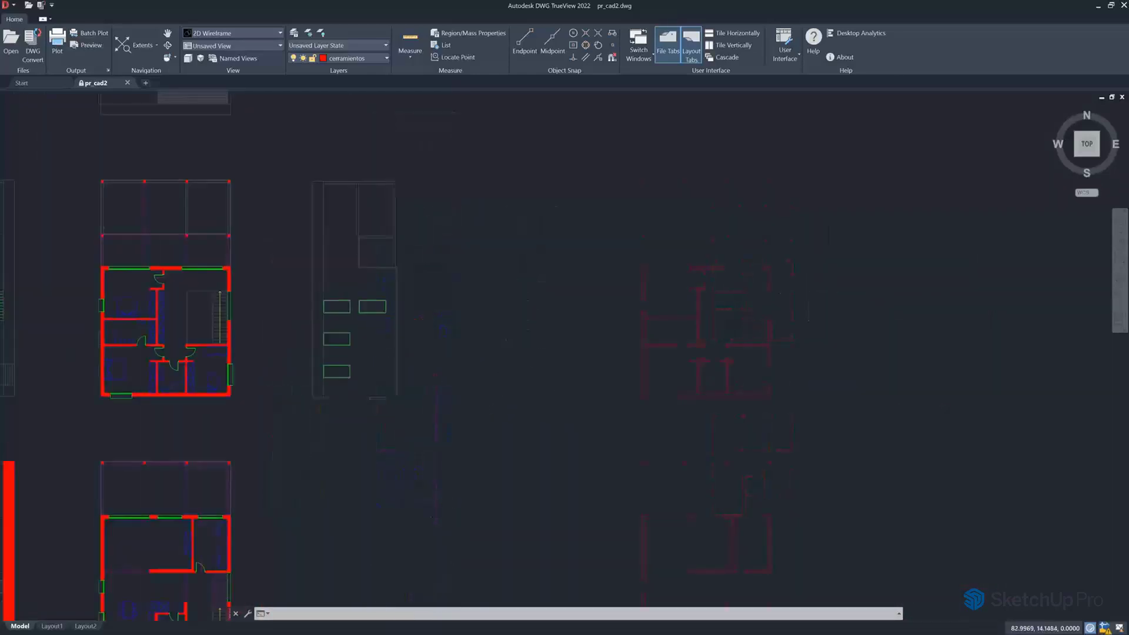
scroll(727, 258, up, 2)
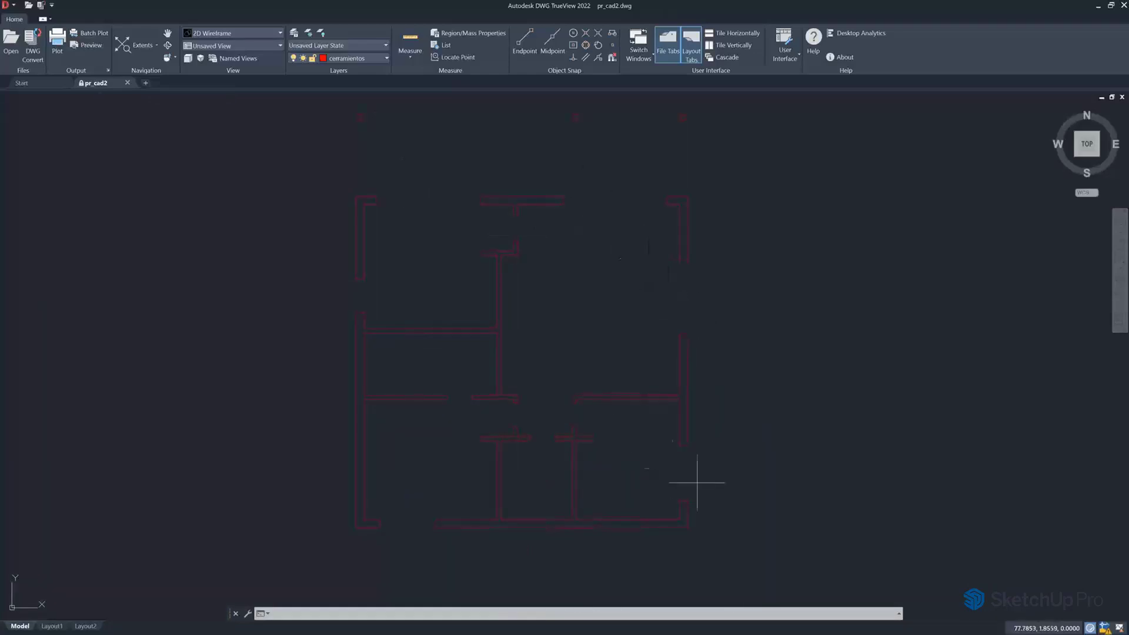
Pan across the red floor plan and zoom around to review the rest of the drawing
middle_drag(567, 517, 528, 430)
middle_drag(433, 429, 421, 353)
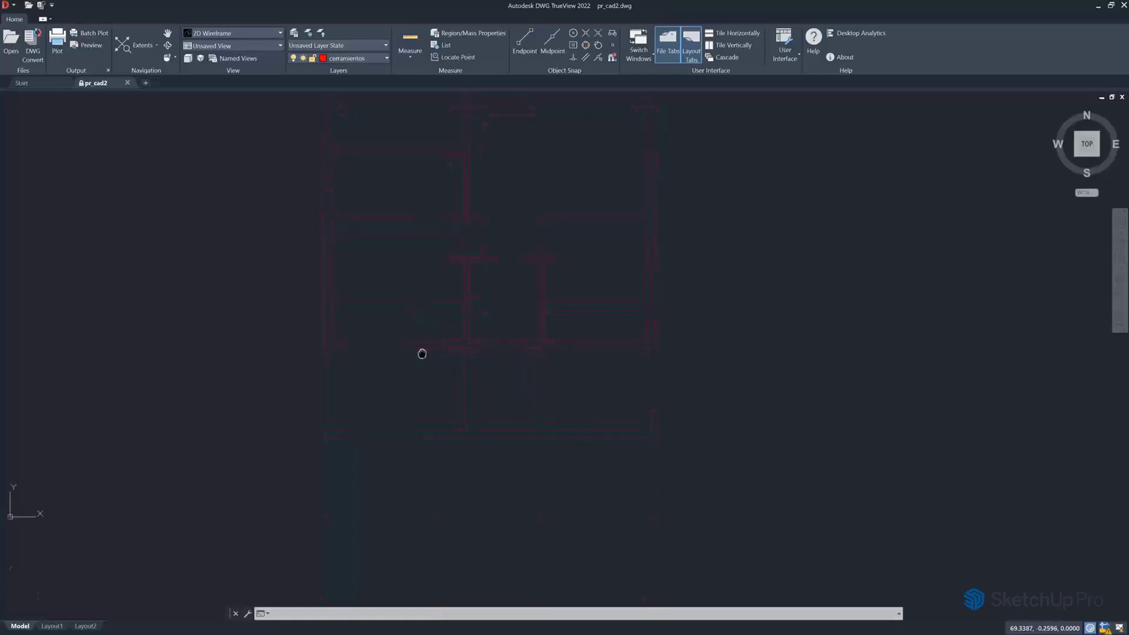
scroll(433, 297, down, 2)
middle_drag(433, 297, 471, 382)
scroll(475, 382, up, 2)
scroll(478, 529, down, 2)
scroll(441, 390, down, 2)
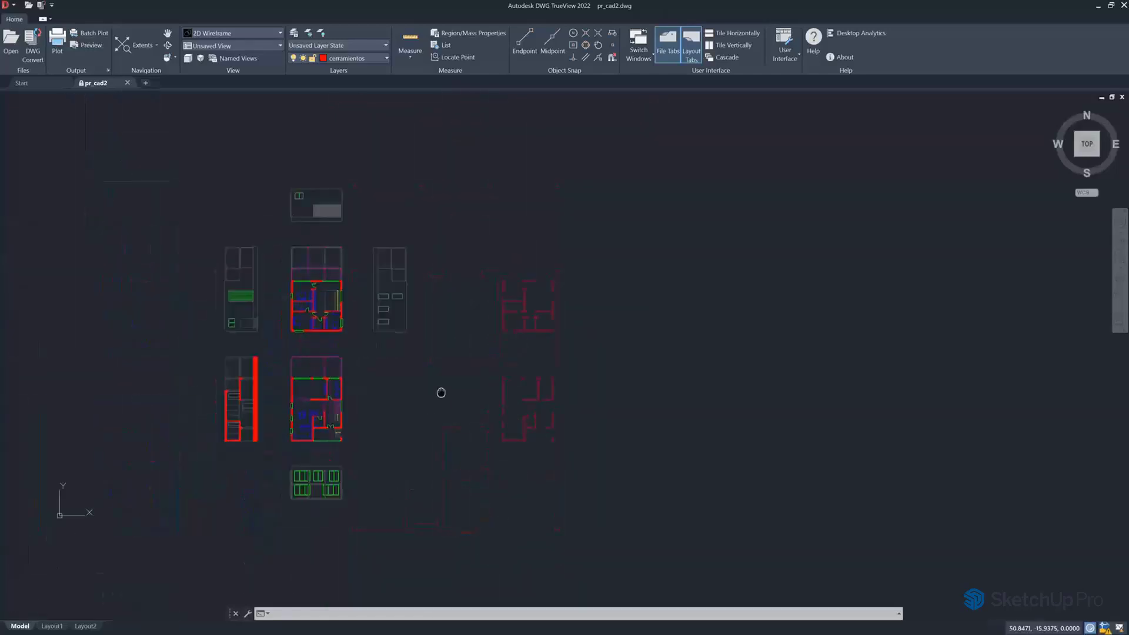
scroll(289, 301, up, 2)
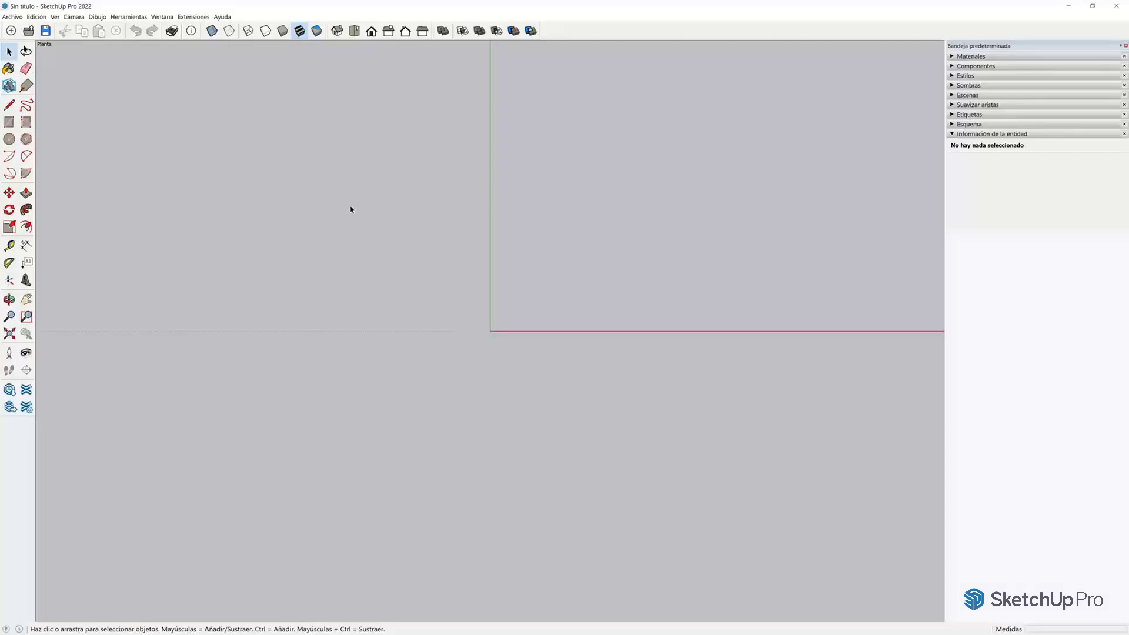
Start an import with AutoCAD file type and select pr_cad2.dwg from the CAD folder
click(13, 17)
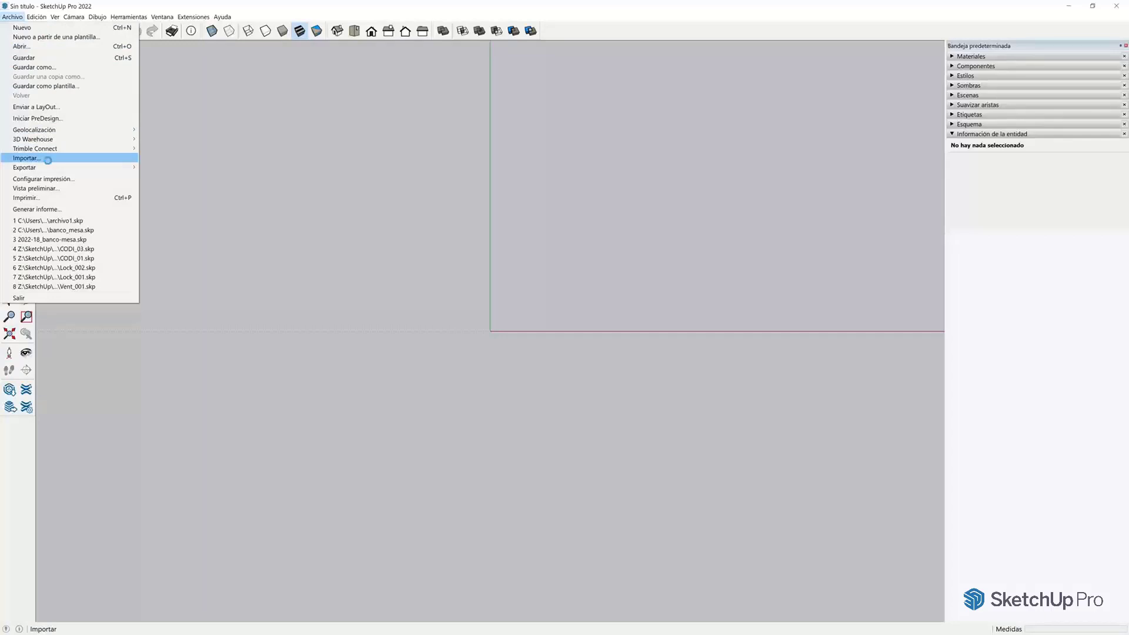
click(49, 160)
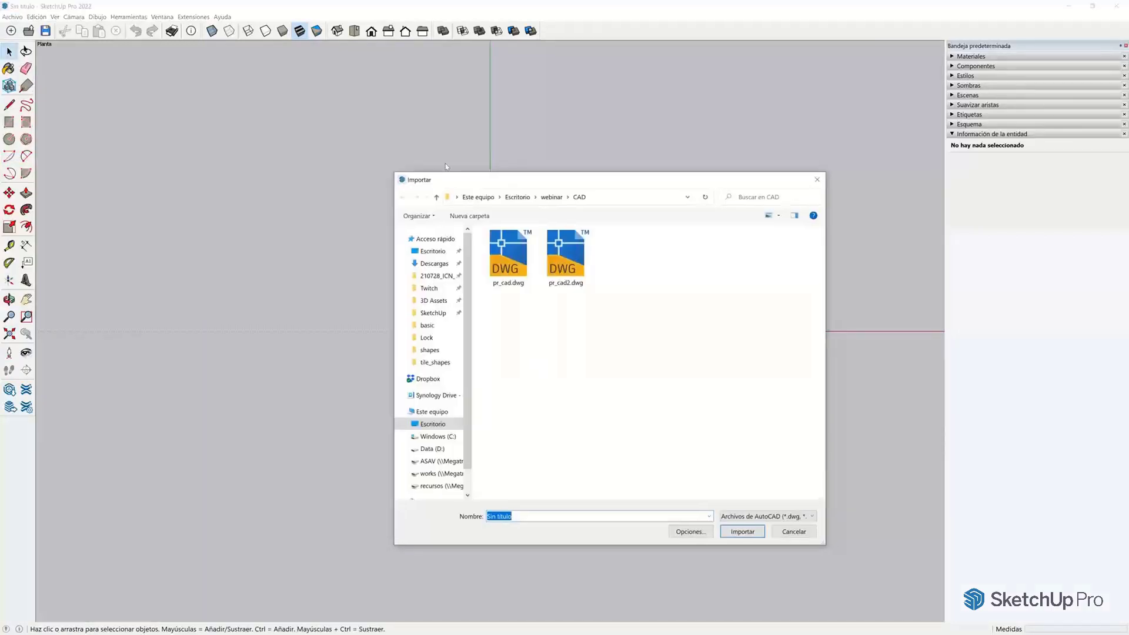
drag(503, 177, 315, 118)
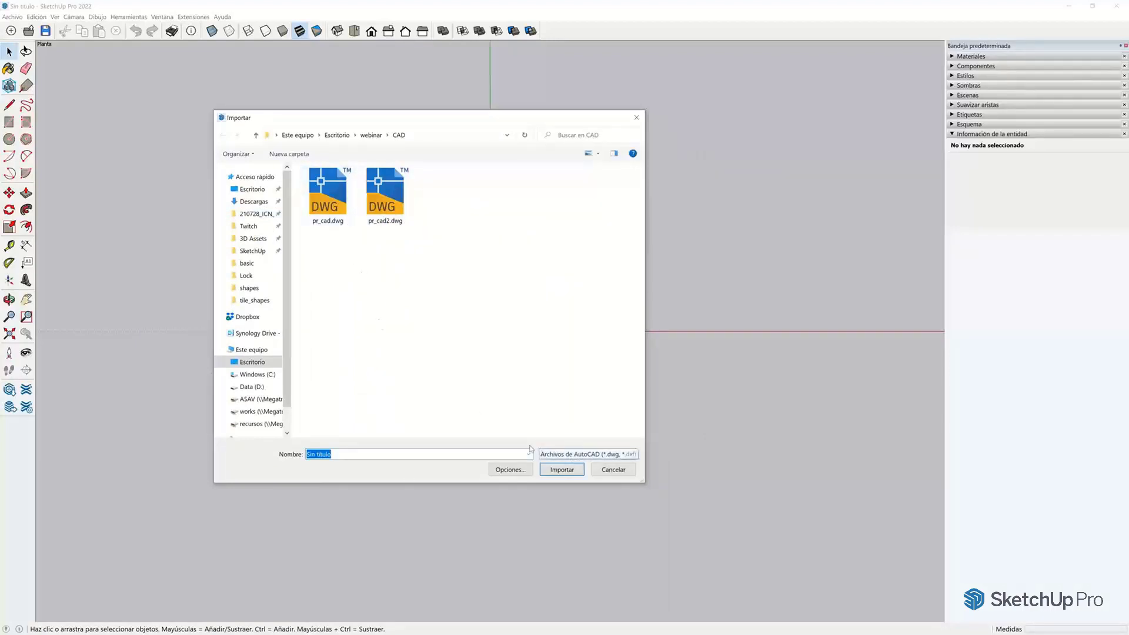
click(571, 457)
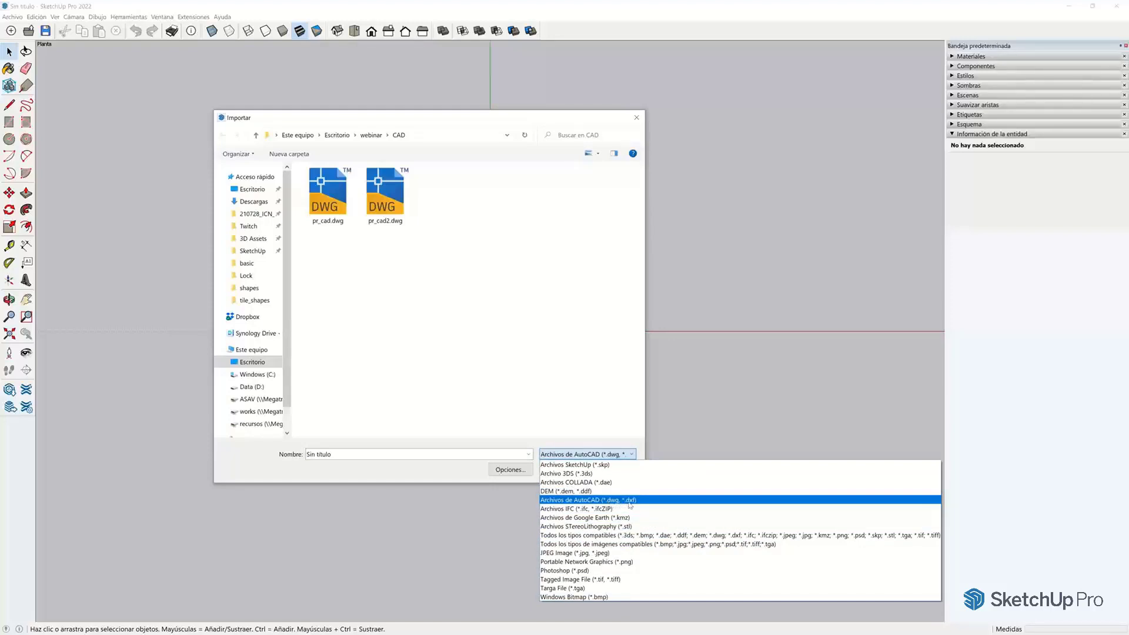
click(630, 500)
click(385, 194)
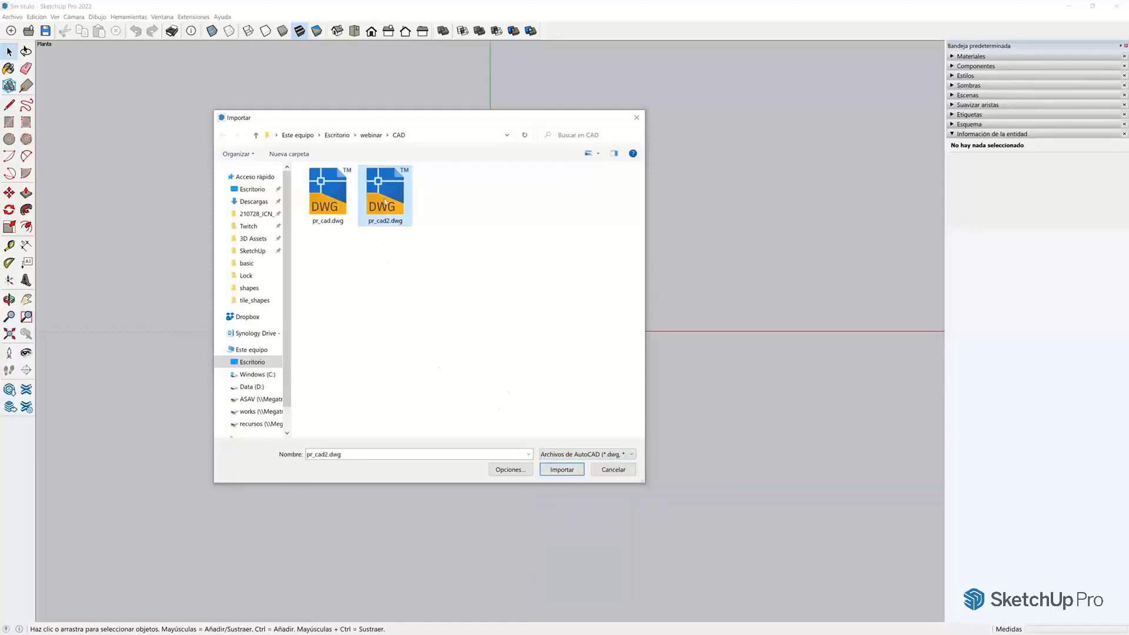
Import pr_cad2.dwg with units set to Metros and close the import report
click(502, 469)
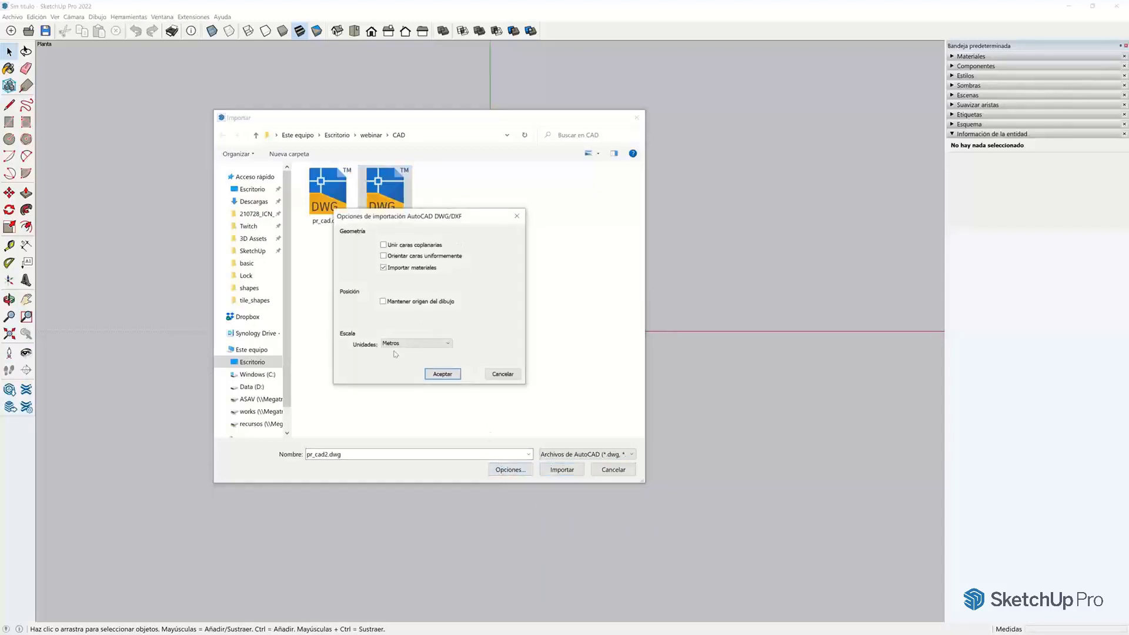
click(397, 344)
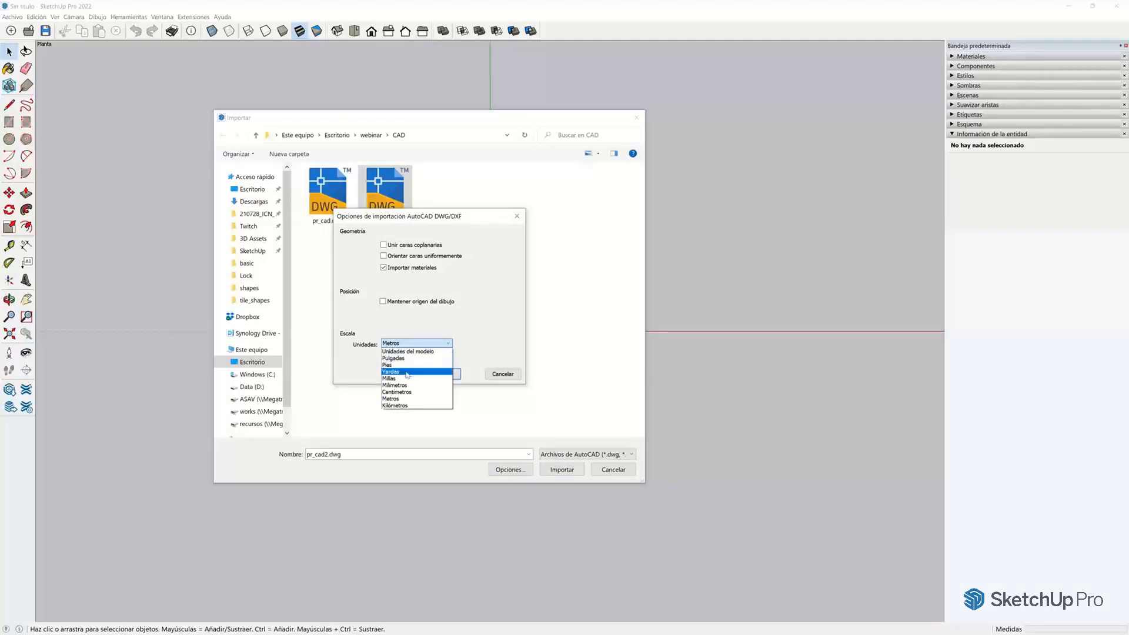
click(492, 329)
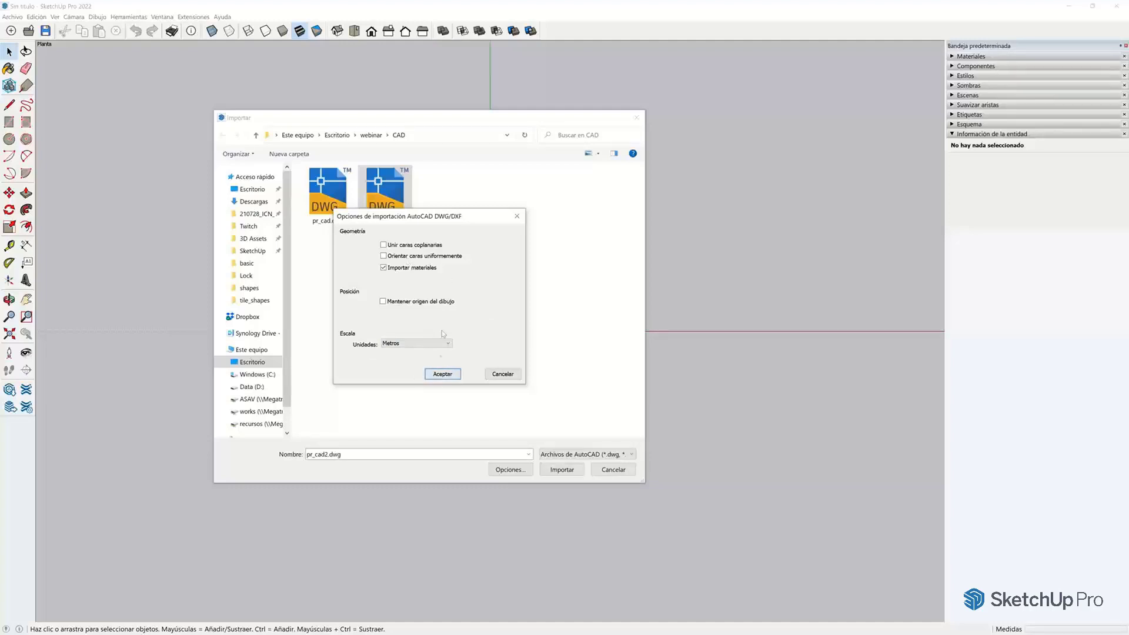
click(455, 375)
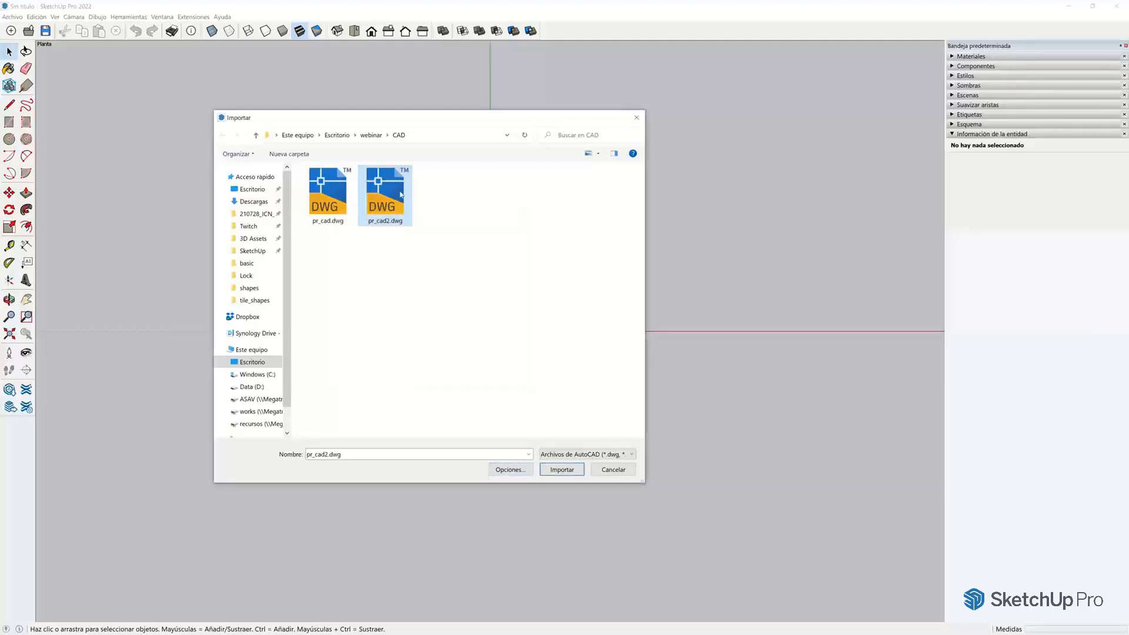
click(560, 470)
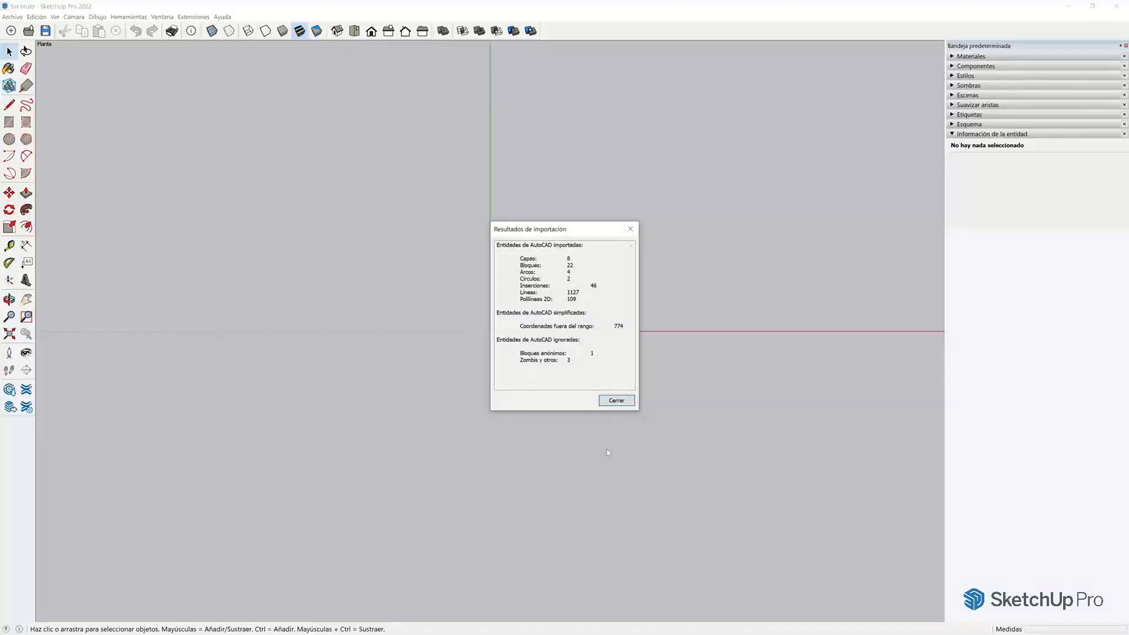
click(615, 403)
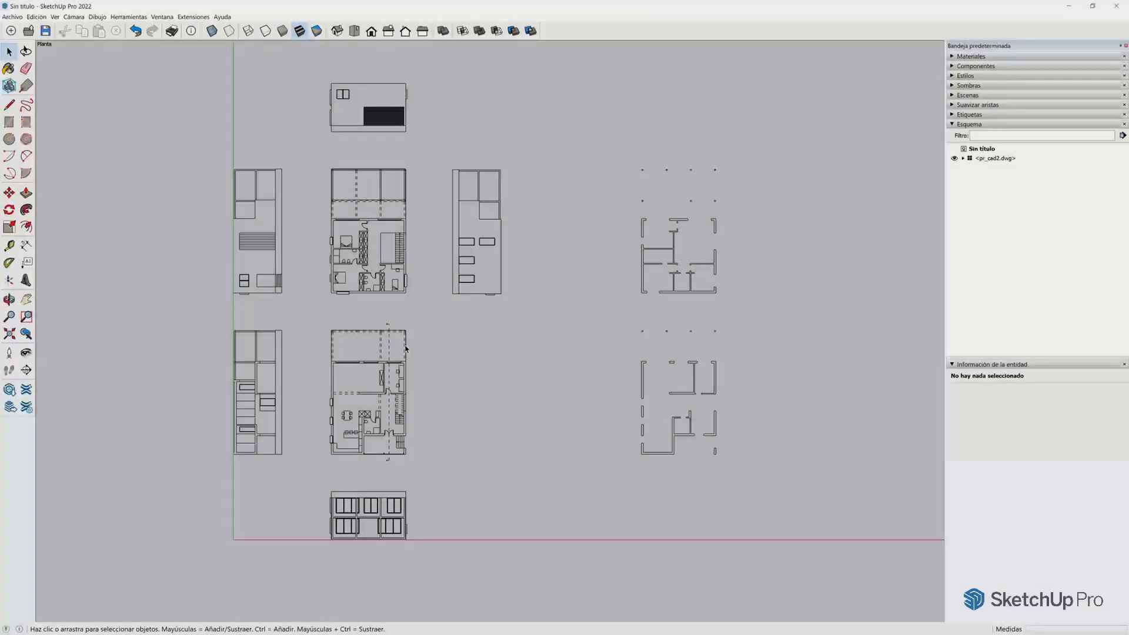
Explode the imported pr_cad2.dwg component and deselect it
click(405, 349)
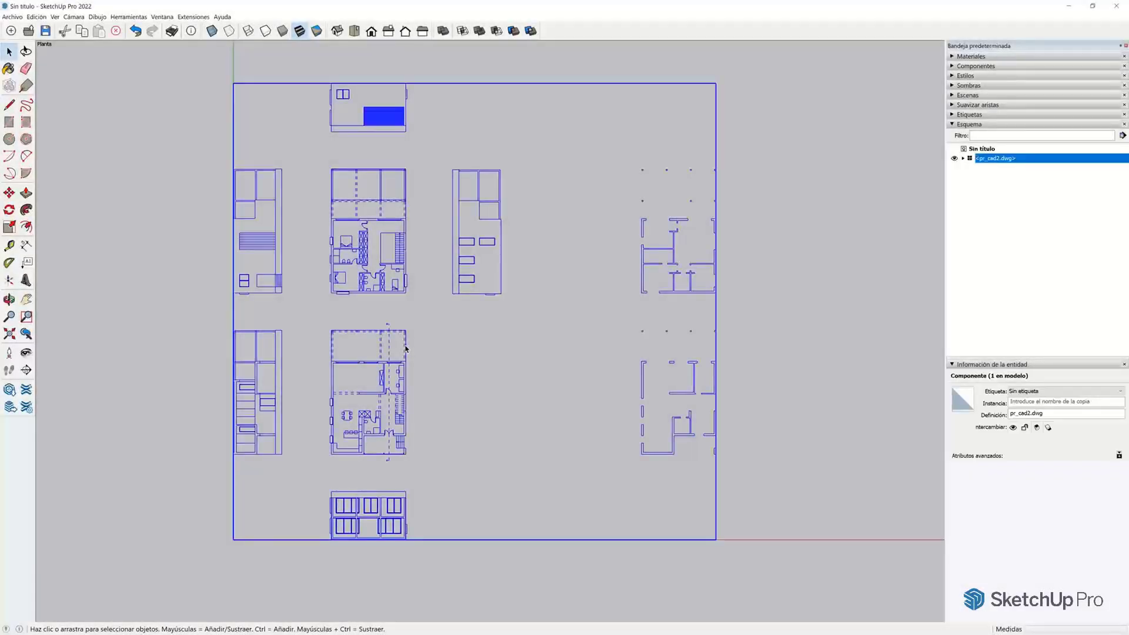
right_click(406, 349)
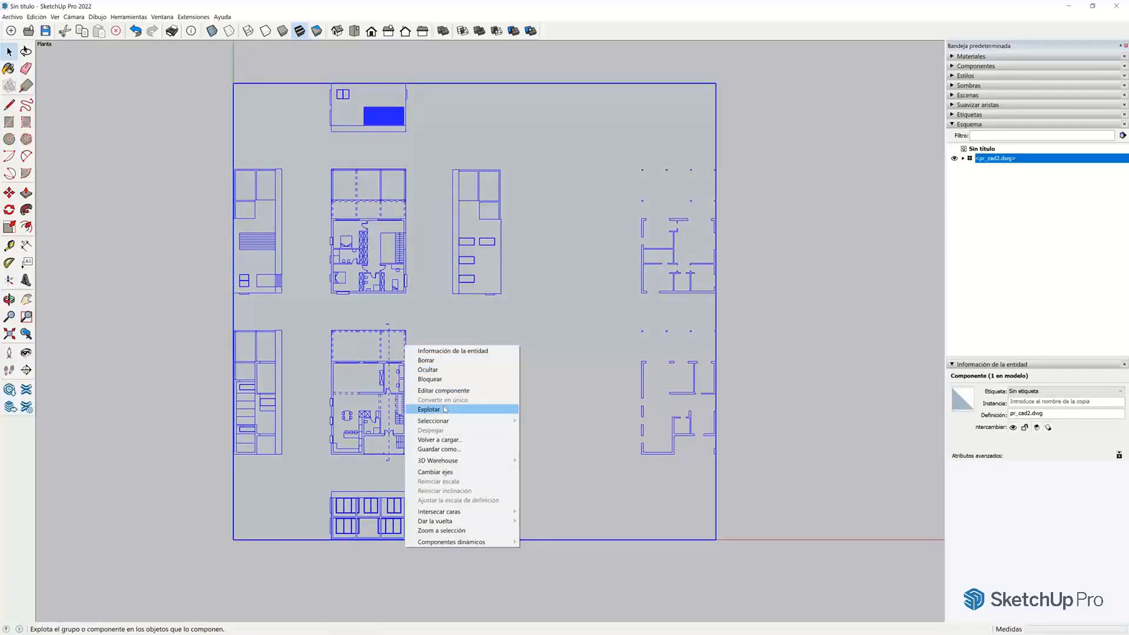
click(444, 409)
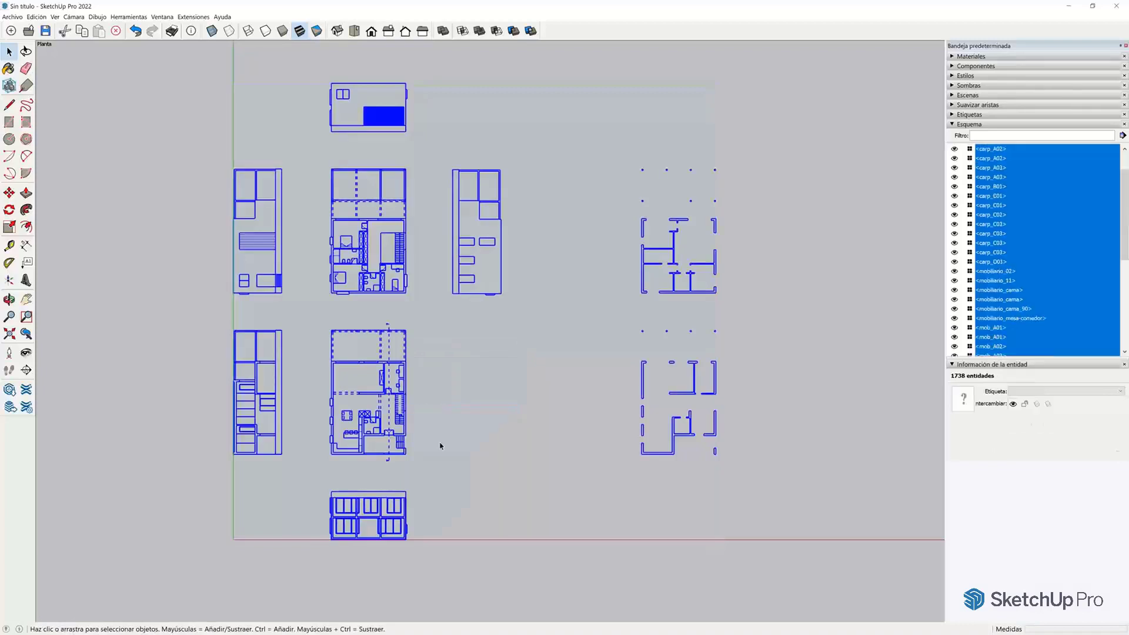
click(449, 402)
Test-select lines of the upper floor plan and right elevation, then clear the selection
drag(399, 297, 398, 188)
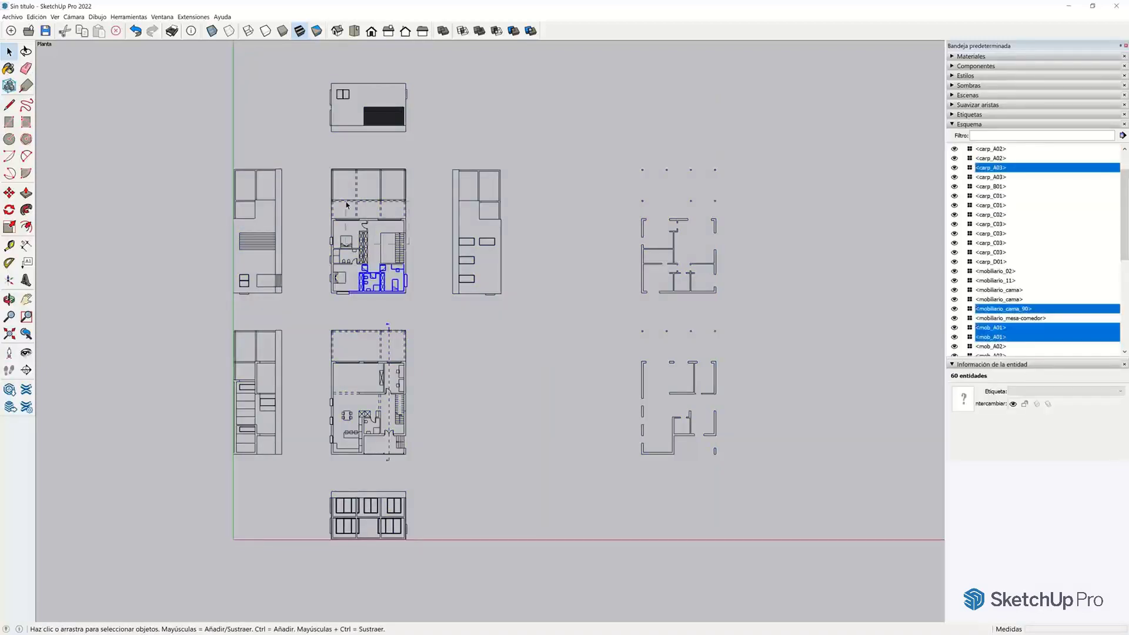
click(353, 169)
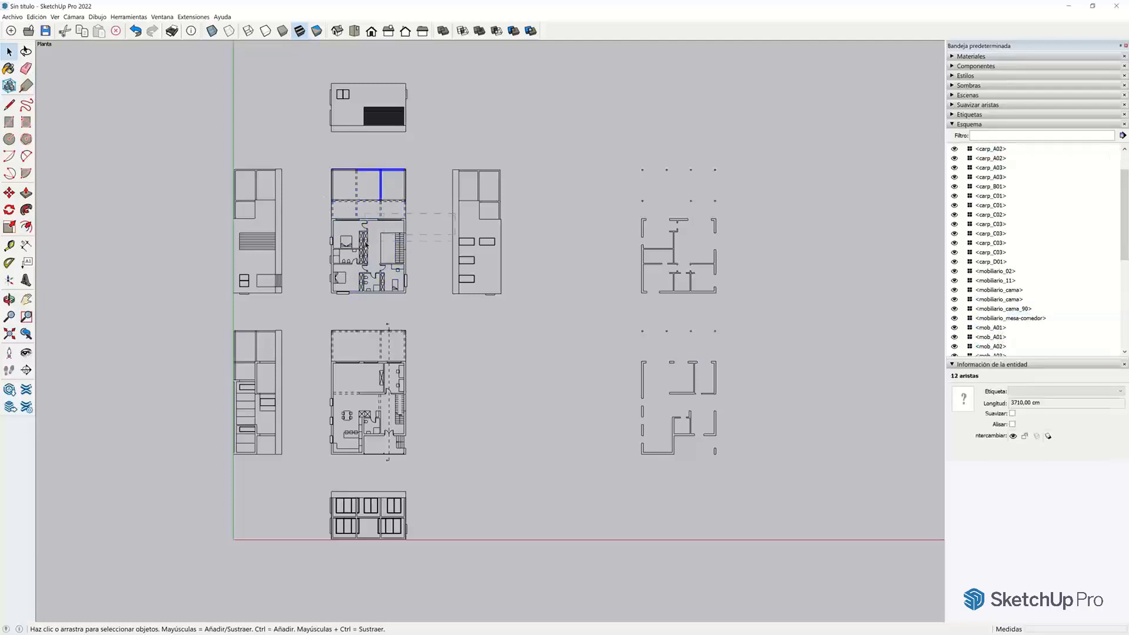
click(365, 222)
click(363, 228)
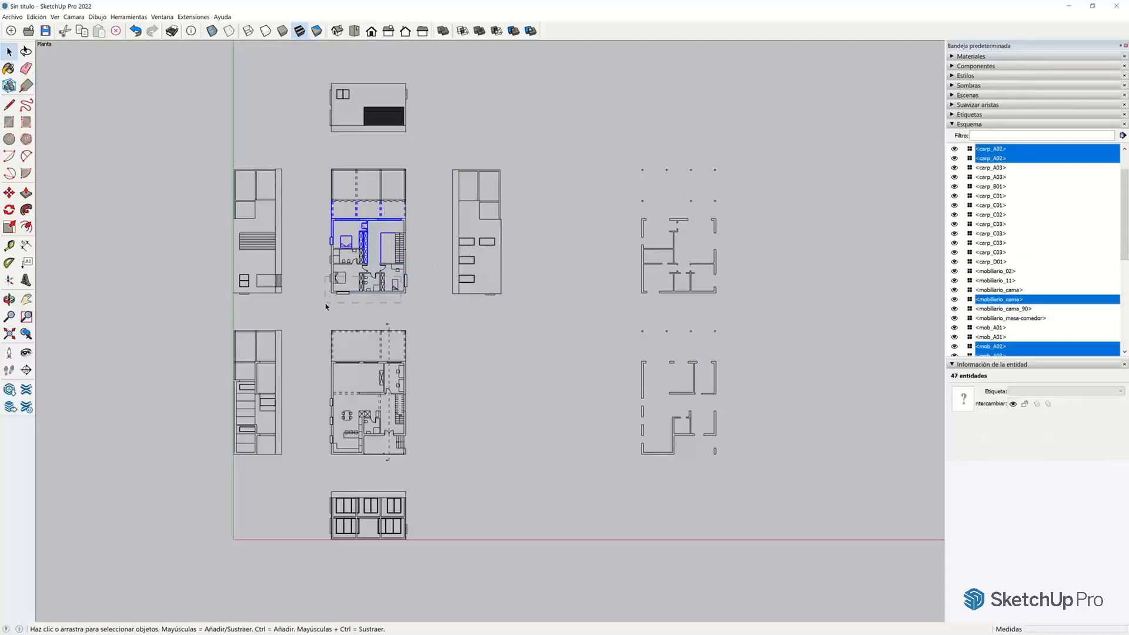
drag(327, 303, 743, 253)
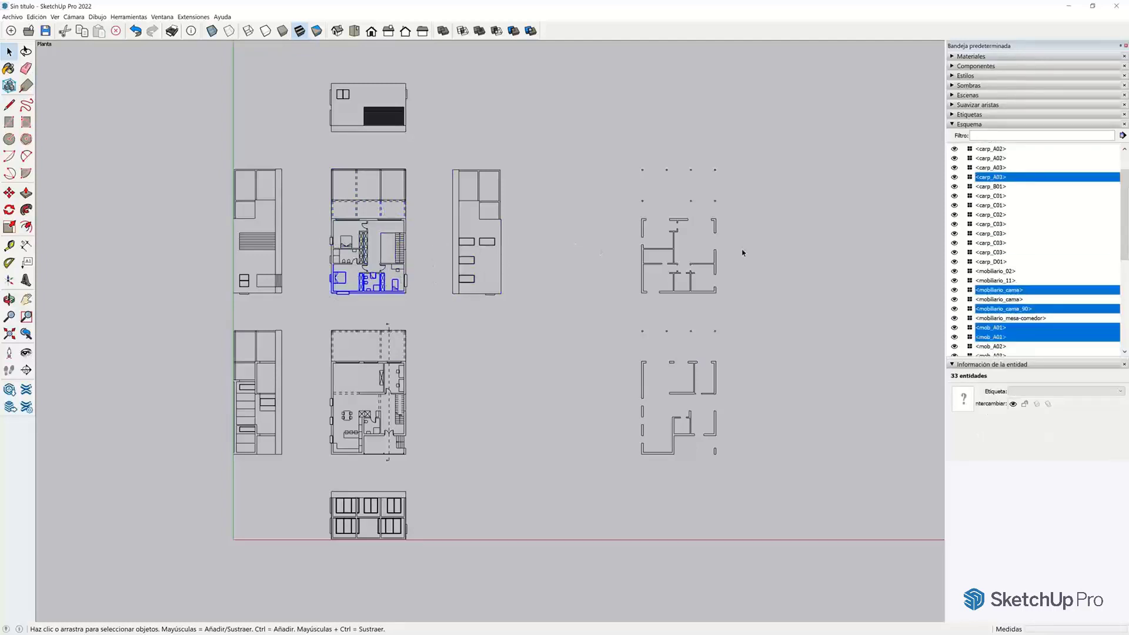
click(475, 324)
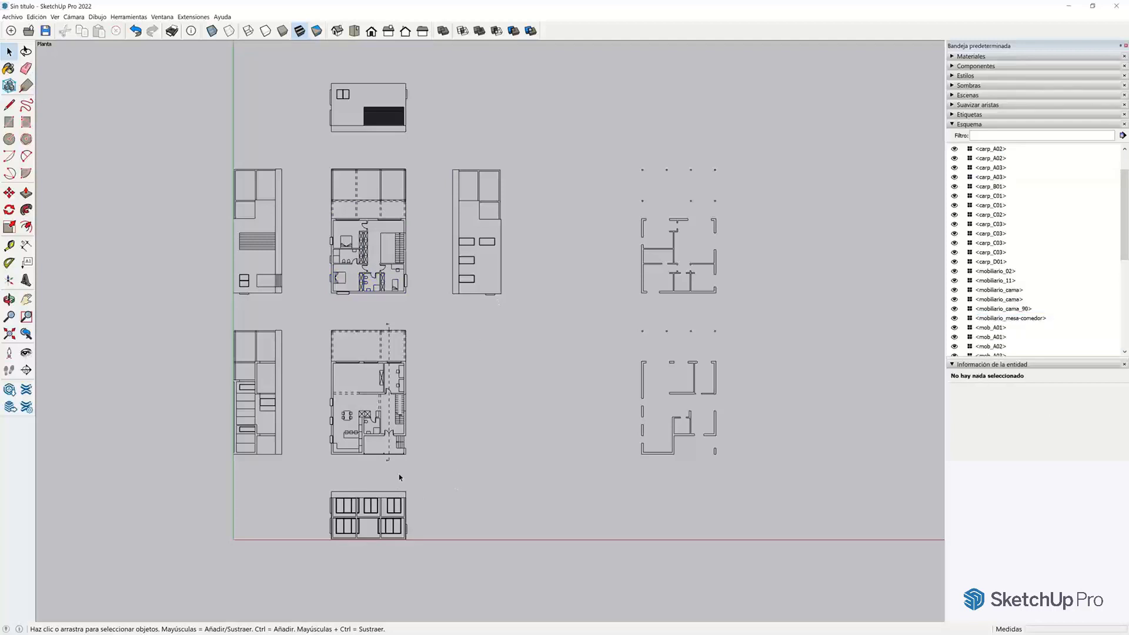
Select the whole ground floor plan and make it a component named CAD_planta_0
scroll(334, 448, up, 4)
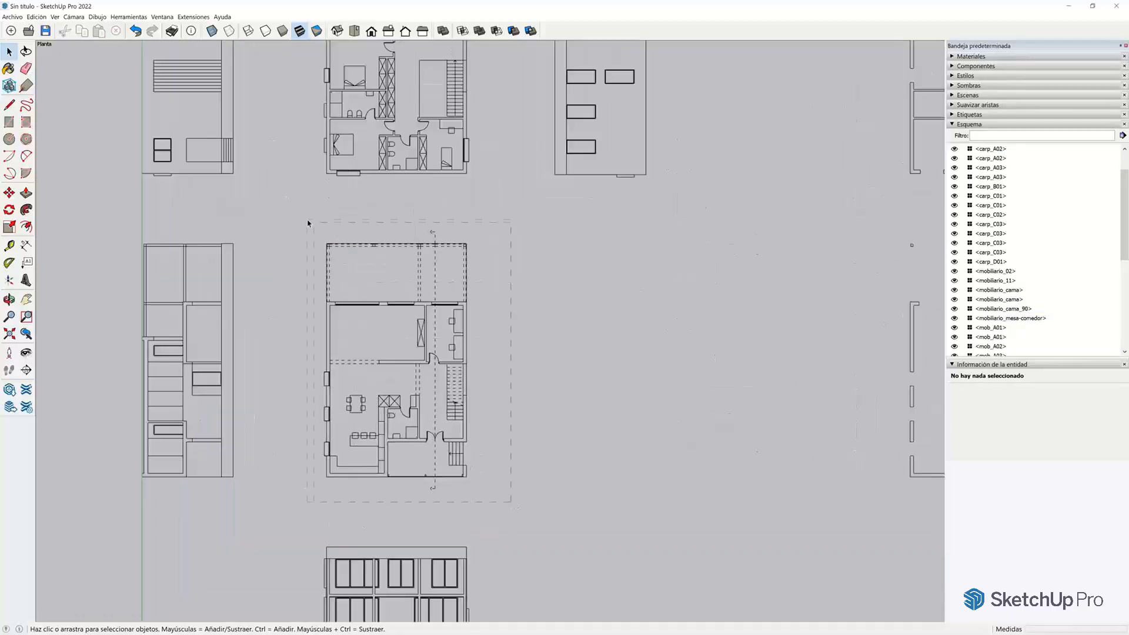
drag(308, 223, 307, 222)
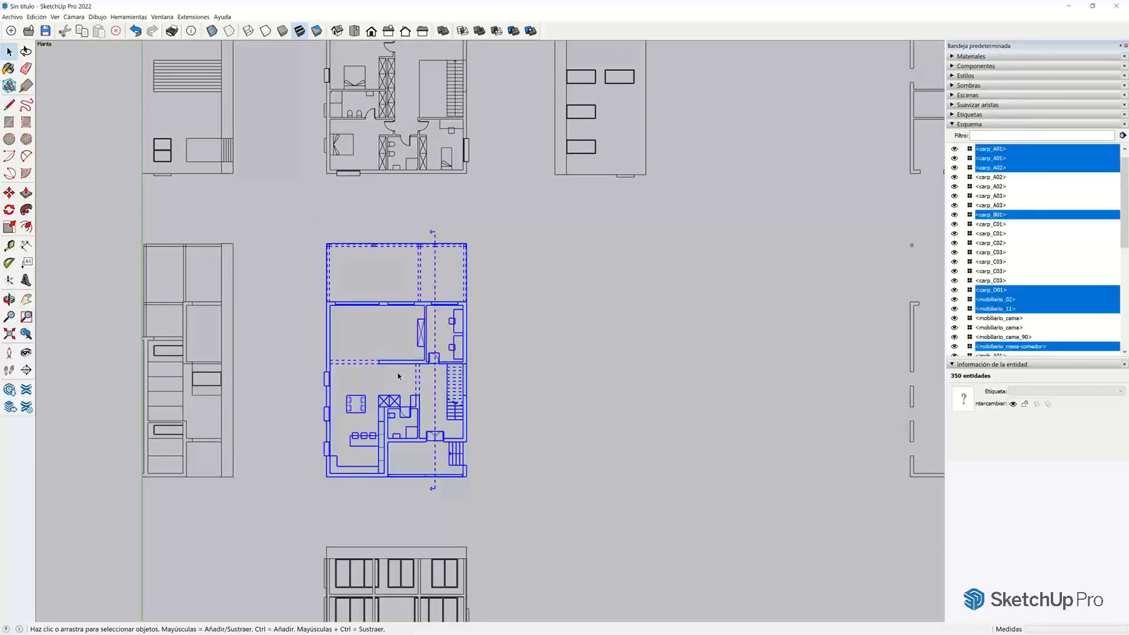
right_click(424, 336)
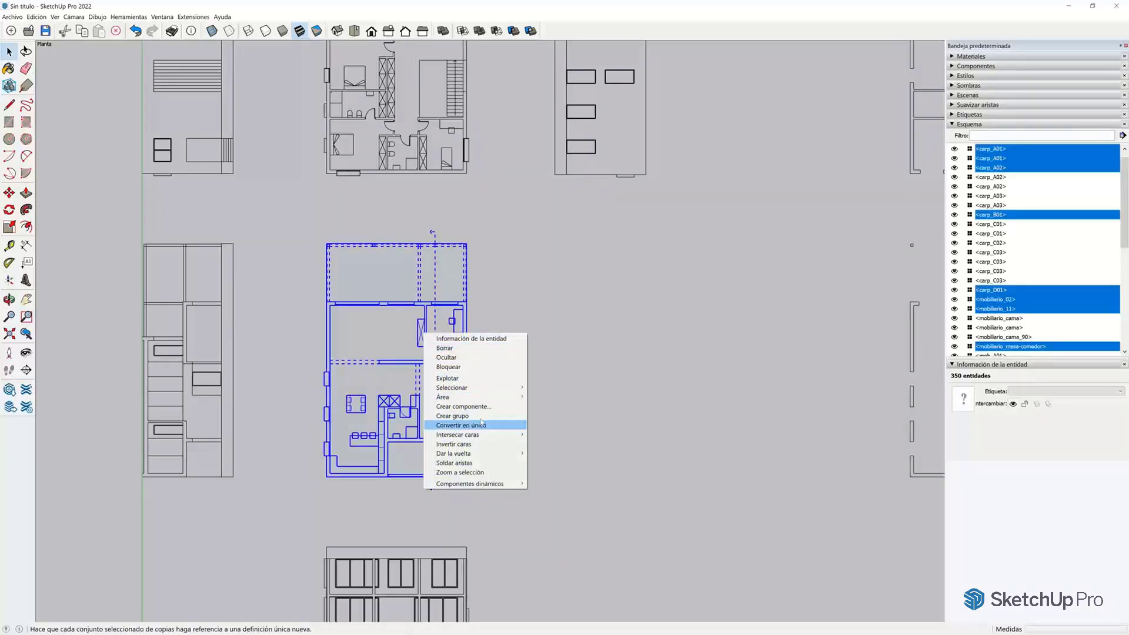
click(480, 407)
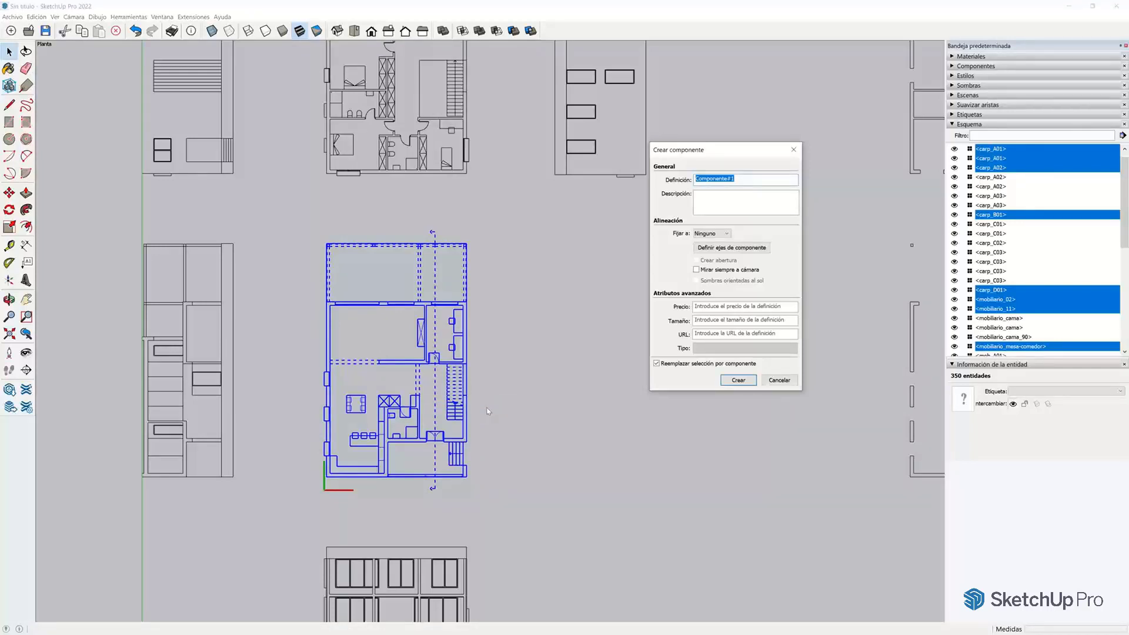
drag(708, 157, 578, 170)
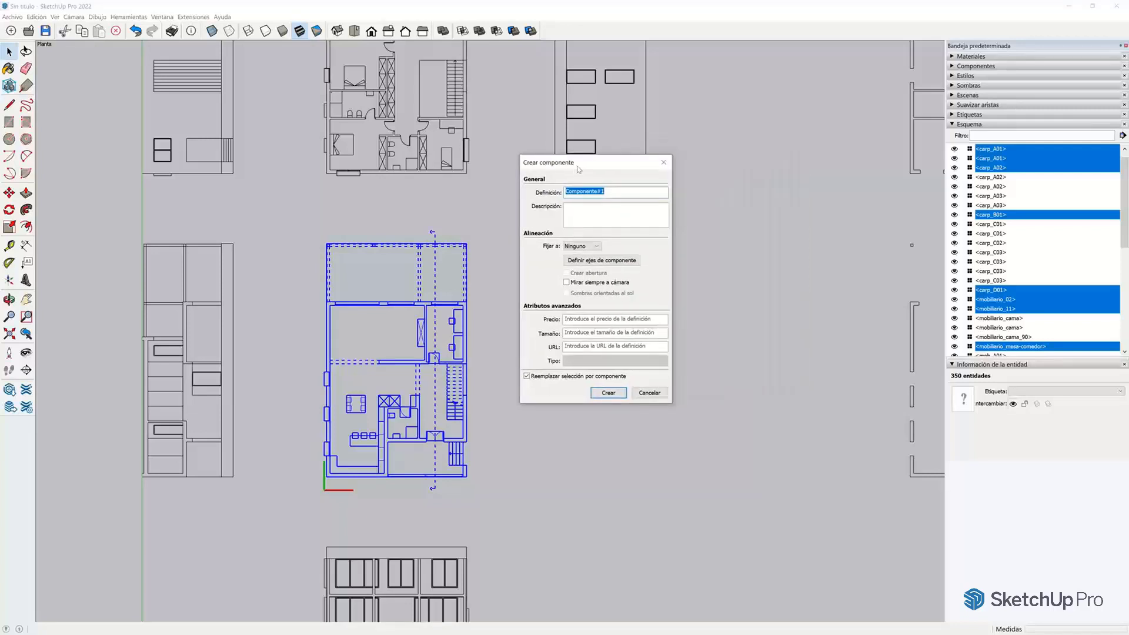
text(CAD_)
text(pl)
text(anta_0)
click(617, 396)
click(963, 158)
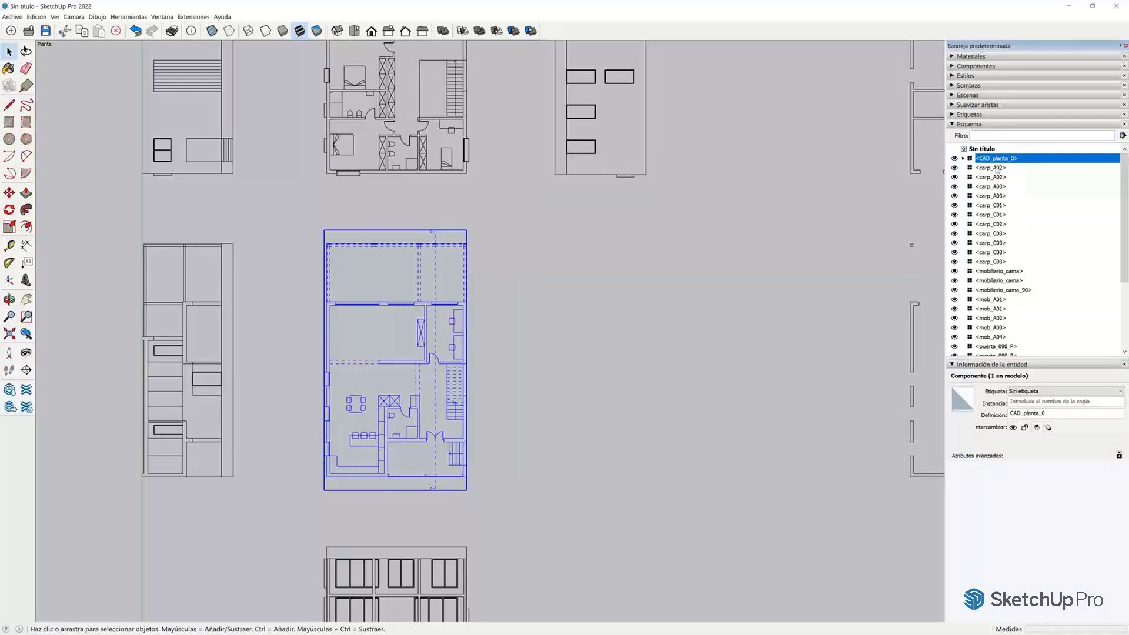
Make the upper floor plan component CAD_planta_1, then group the left drawing as a component
click(562, 439)
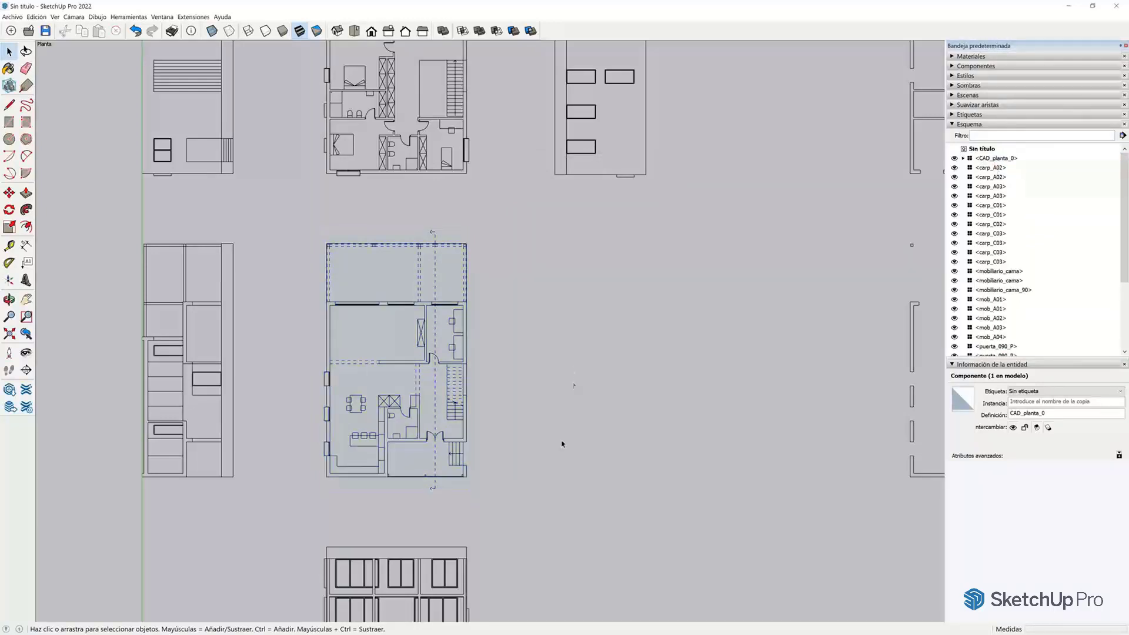
scroll(560, 443, down, 3)
drag(487, 240, 518, 284)
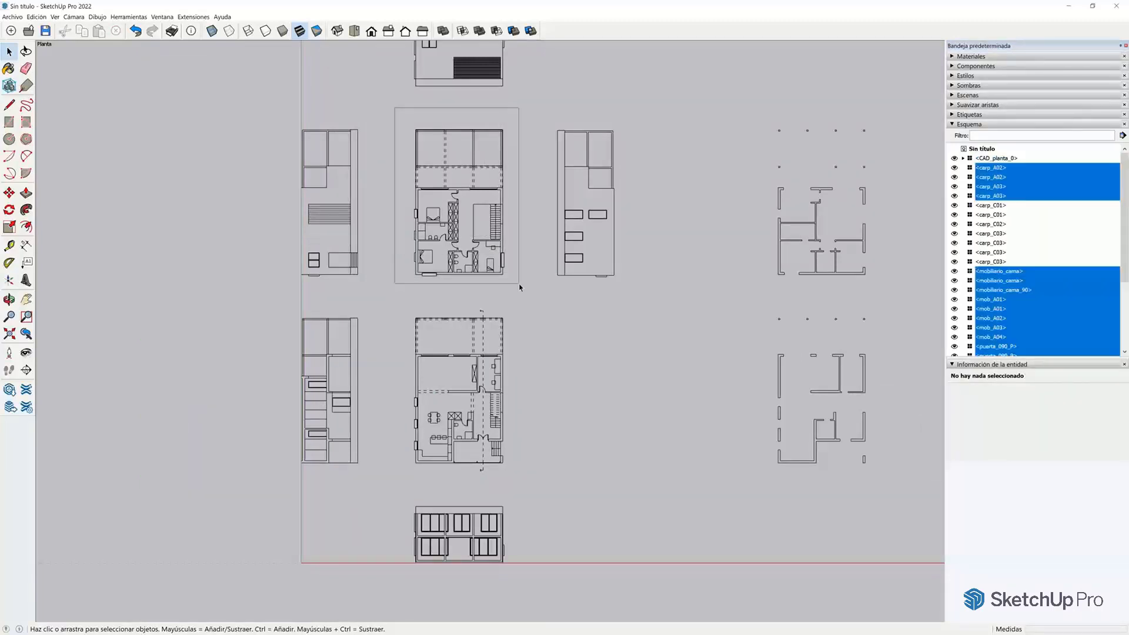
scroll(503, 248, up, 1)
right_click(500, 241)
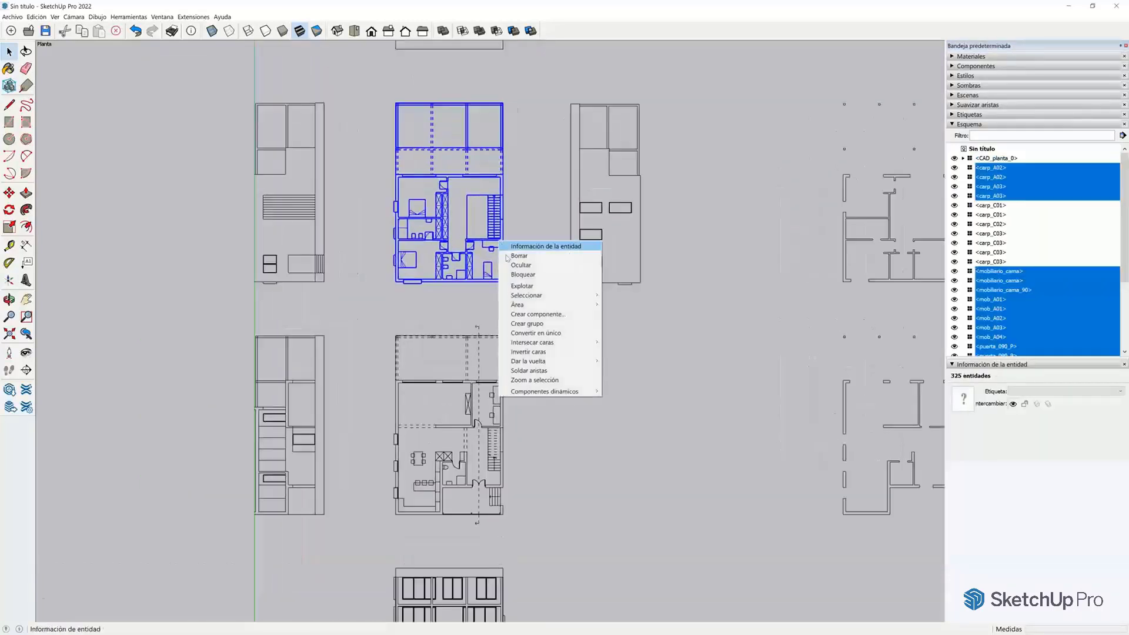
click(539, 315)
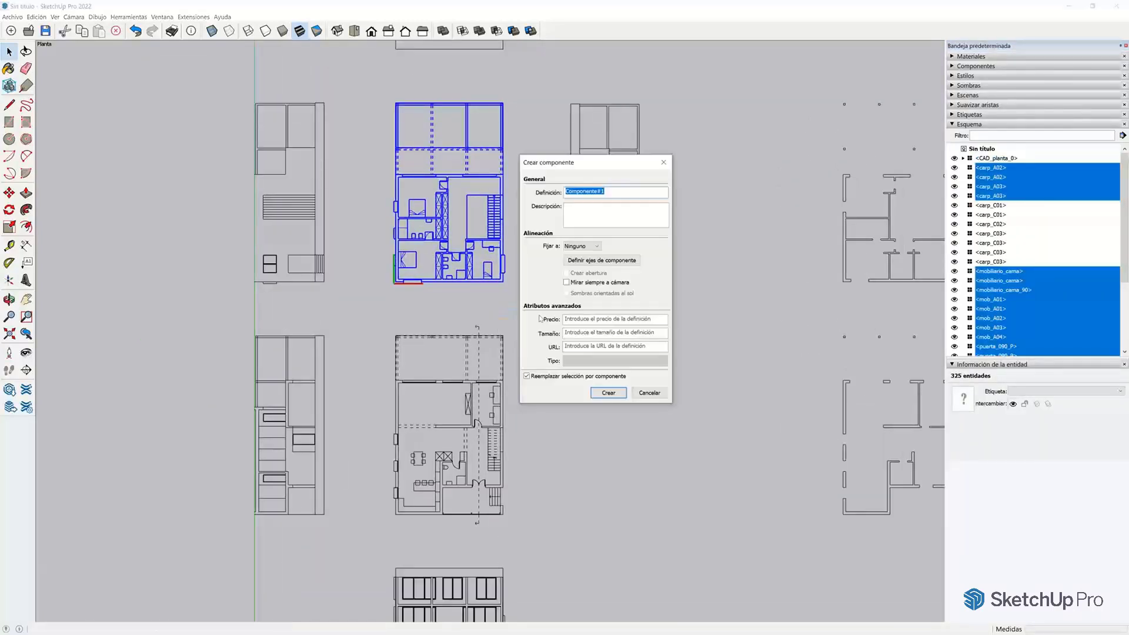
text(CAD_planta_1)
key(Return)
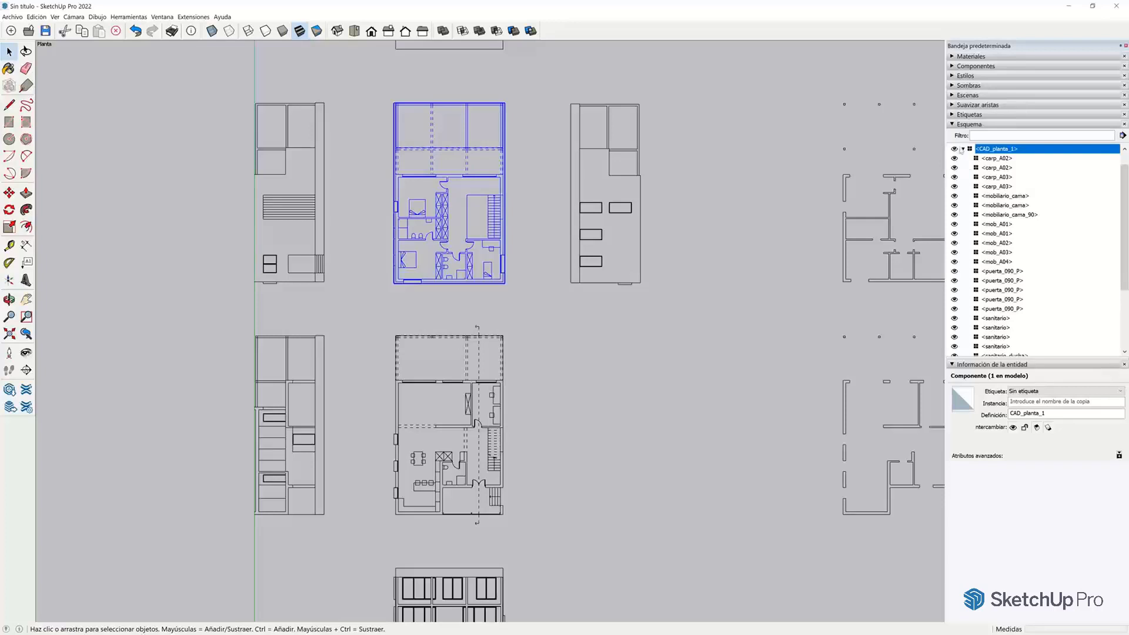
key(g)
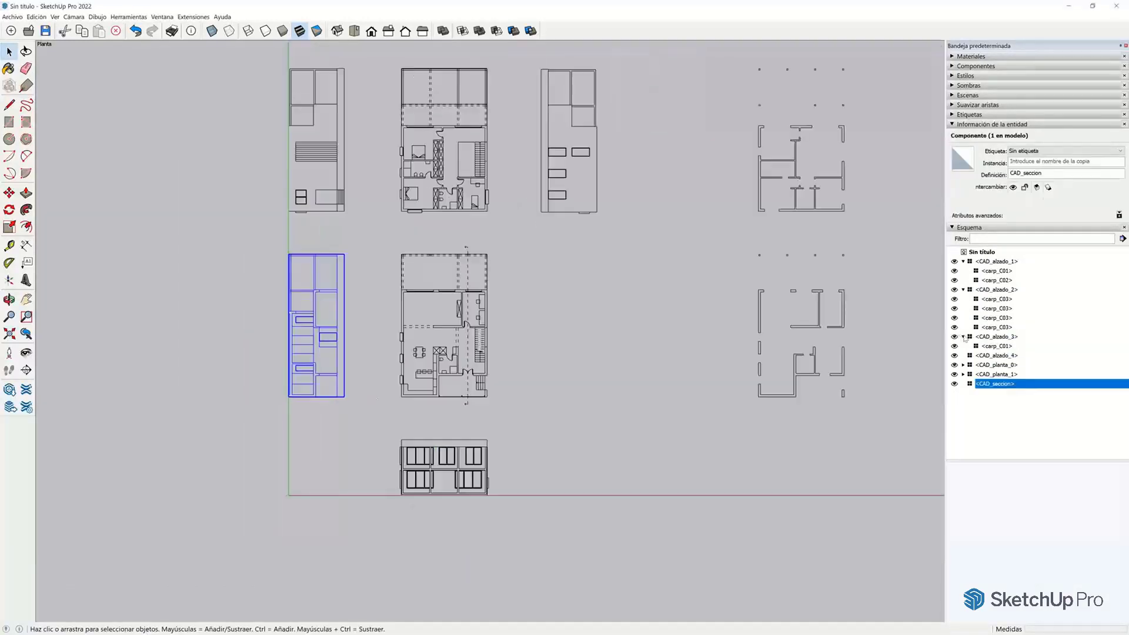
Collapse the CAD_alzado_2 and CAD_alzado_1 outline entries and clear the selection
click(963, 289)
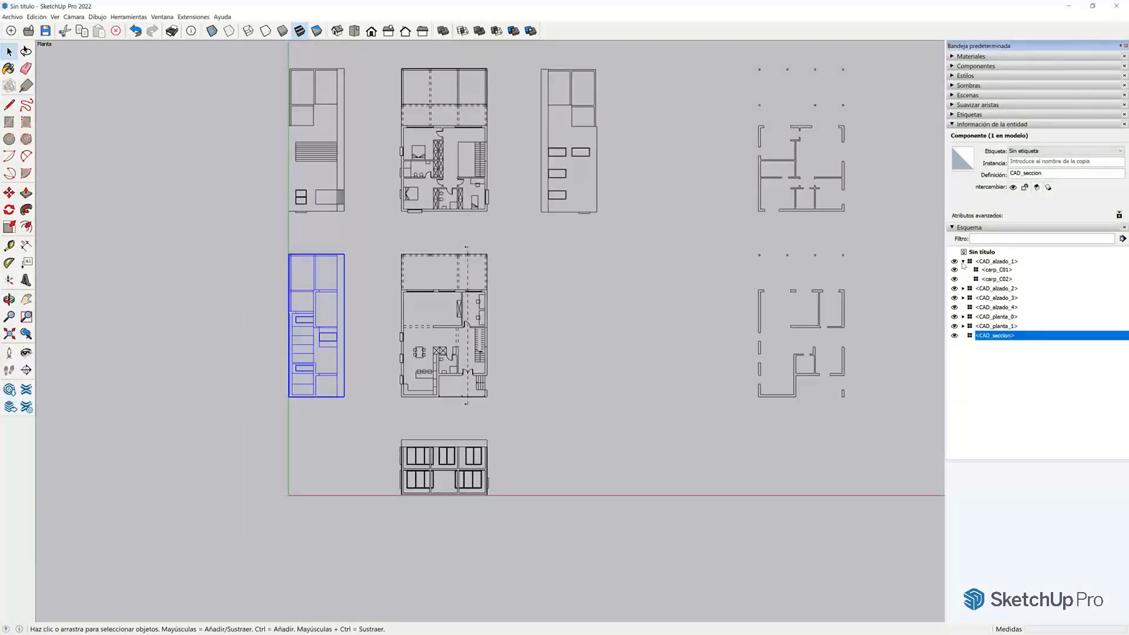
click(963, 262)
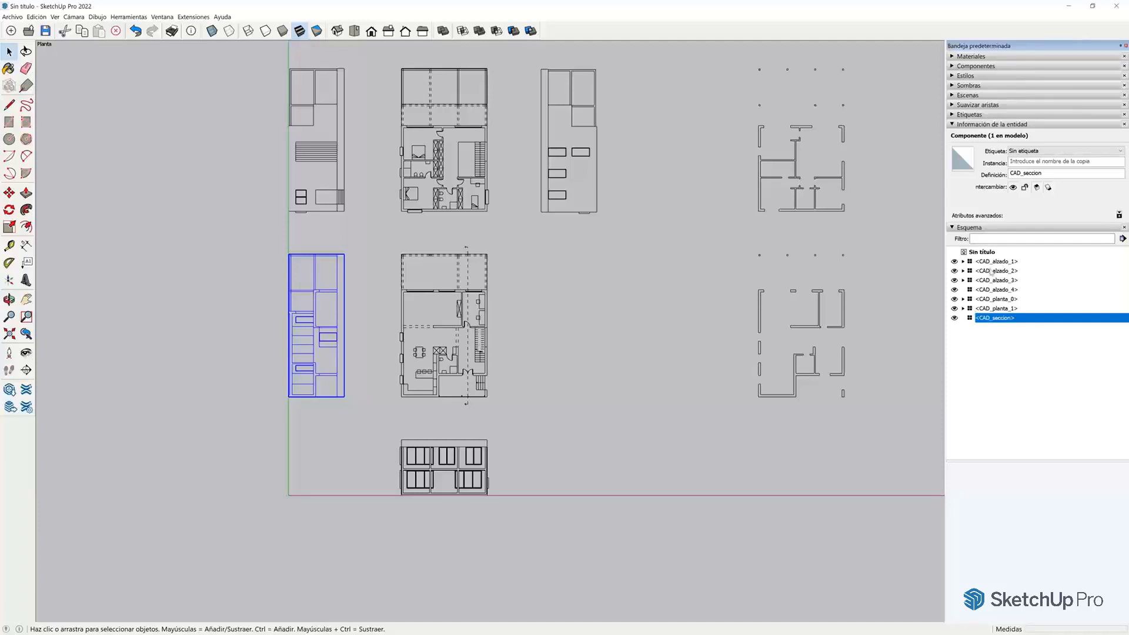
click(597, 339)
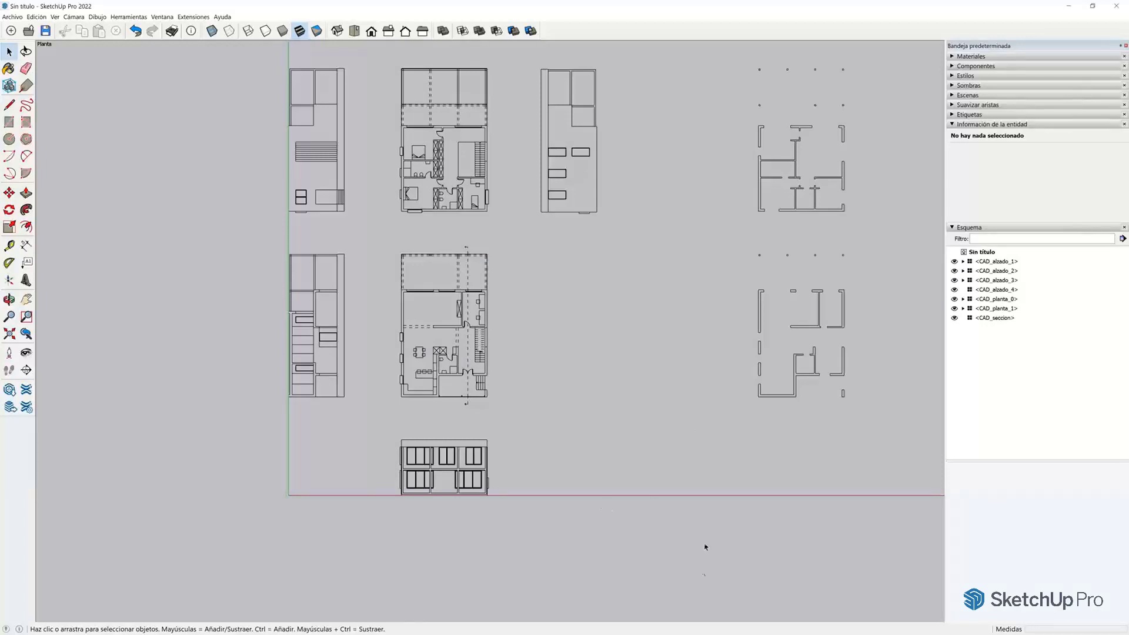
Orbit and zoom into a tilted 3D perspective over the flat drawings
mouse_move(709, 584)
middle_down()
mouse_move(587, 429)
mouse_move(464, 172)
middle_up()
scroll(465, 172, up, 1)
scroll(464, 173, up, 2)
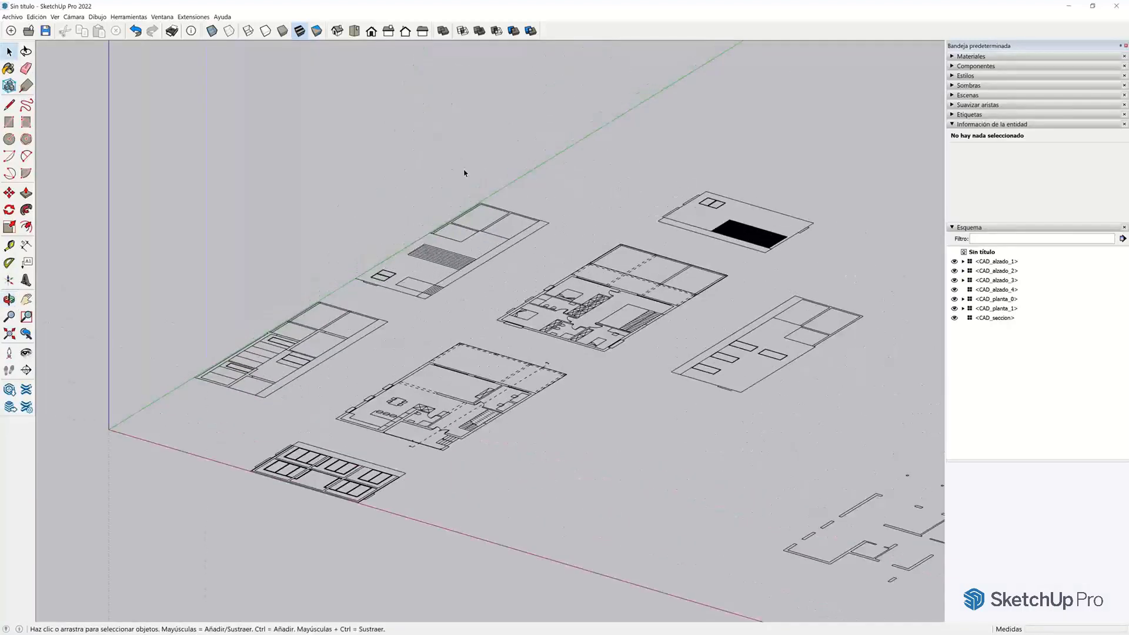
scroll(464, 173, down, 1)
middle_drag(462, 171, 369, 275)
scroll(368, 275, up, 2)
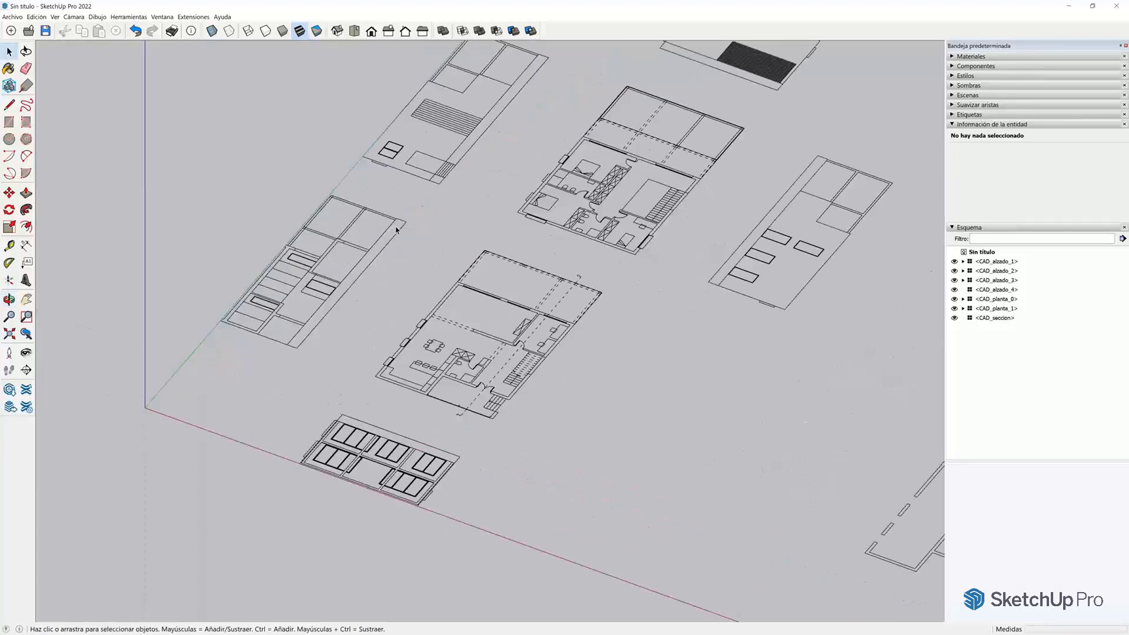
Click each drawing to identify its name, ending with CAD_seccion selected
click(446, 165)
scroll(500, 273, down, 1)
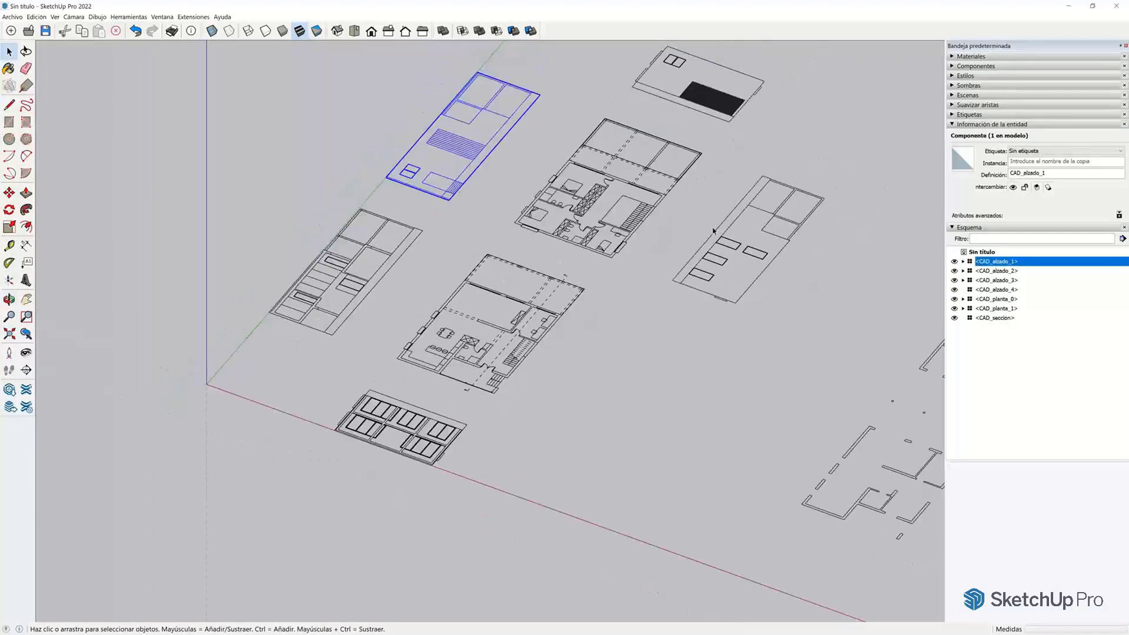
click(719, 233)
click(729, 113)
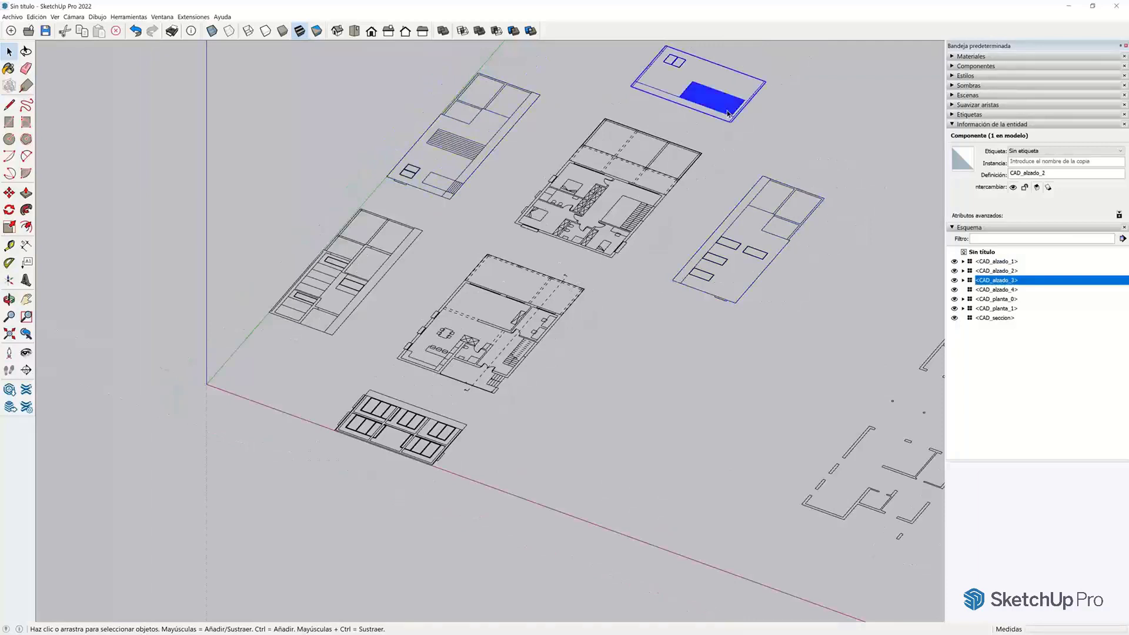
click(423, 233)
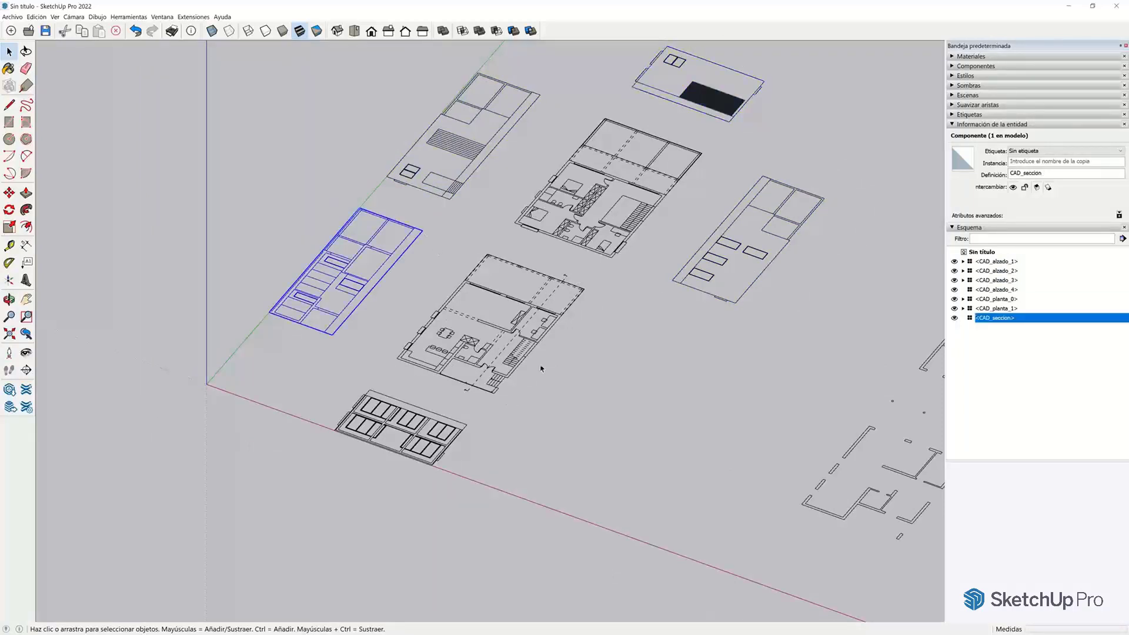
mouse_move(473, 239)
middle_down()
mouse_move(563, 258)
mouse_move(571, 285)
middle_up()
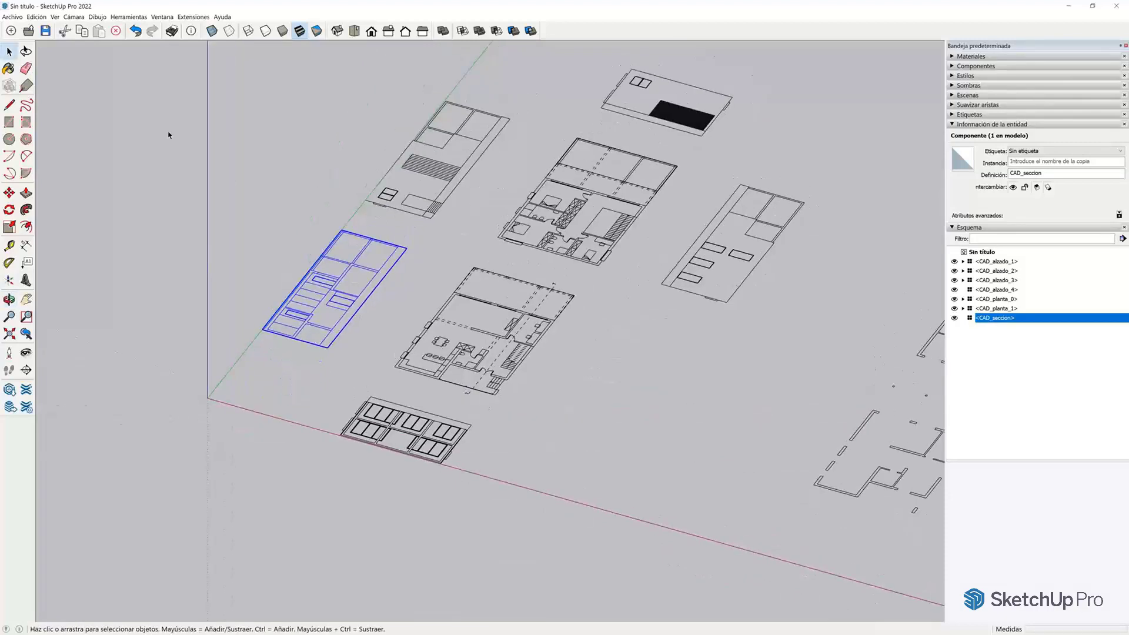
click(93, 59)
scroll(411, 270, up, 4)
click(339, 312)
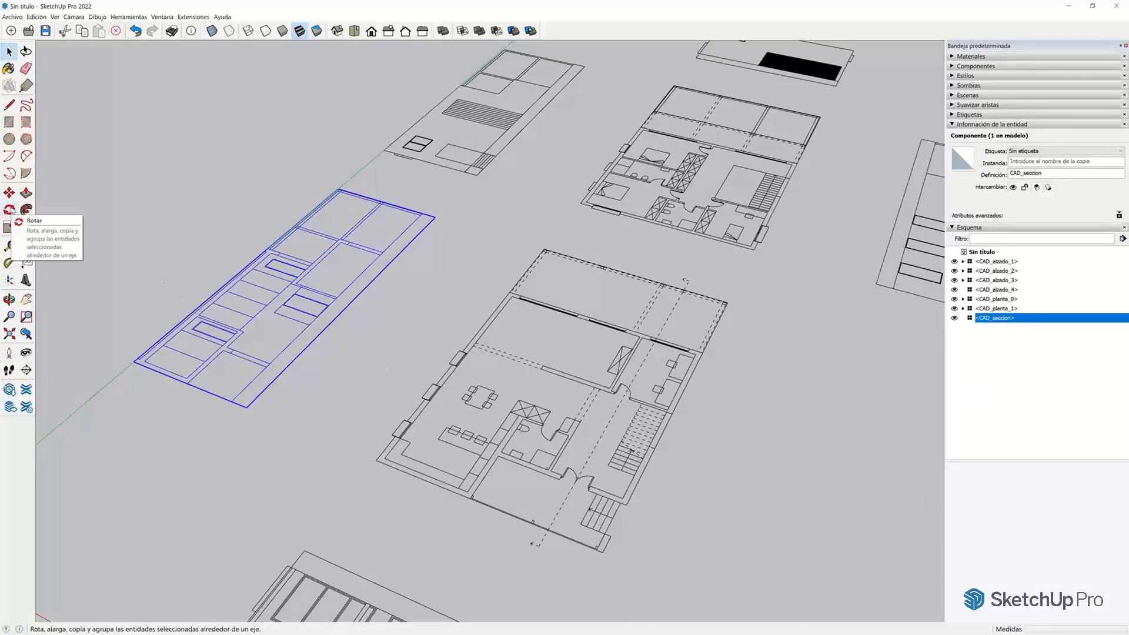
Rotate the CAD_seccion drawing 90° about its long edge so it stands upright
click(10, 210)
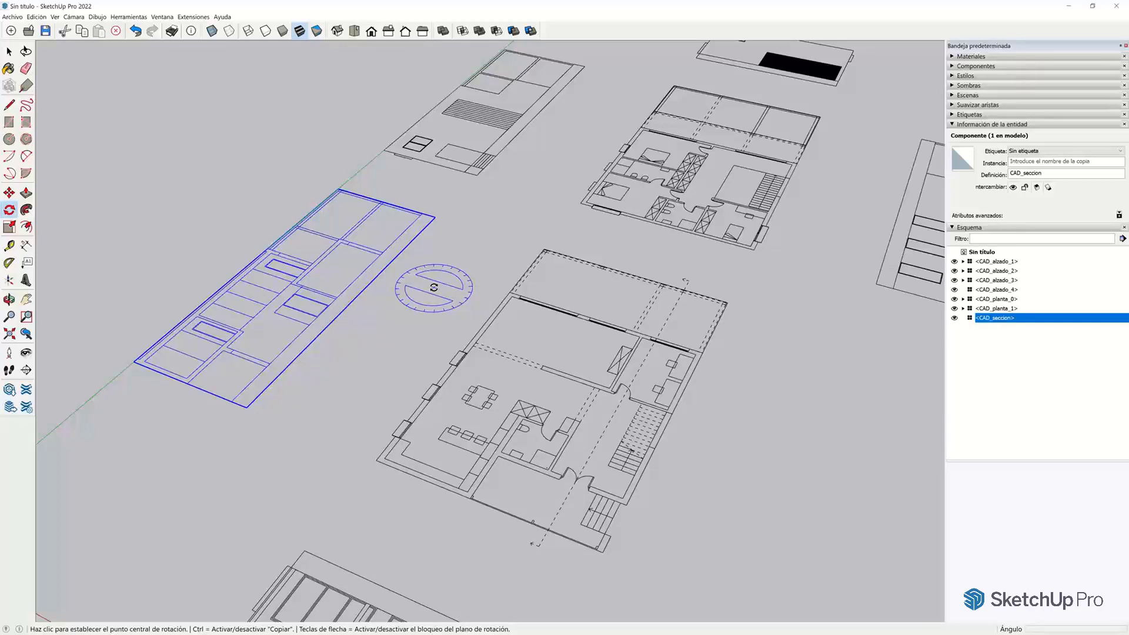
key(Left)
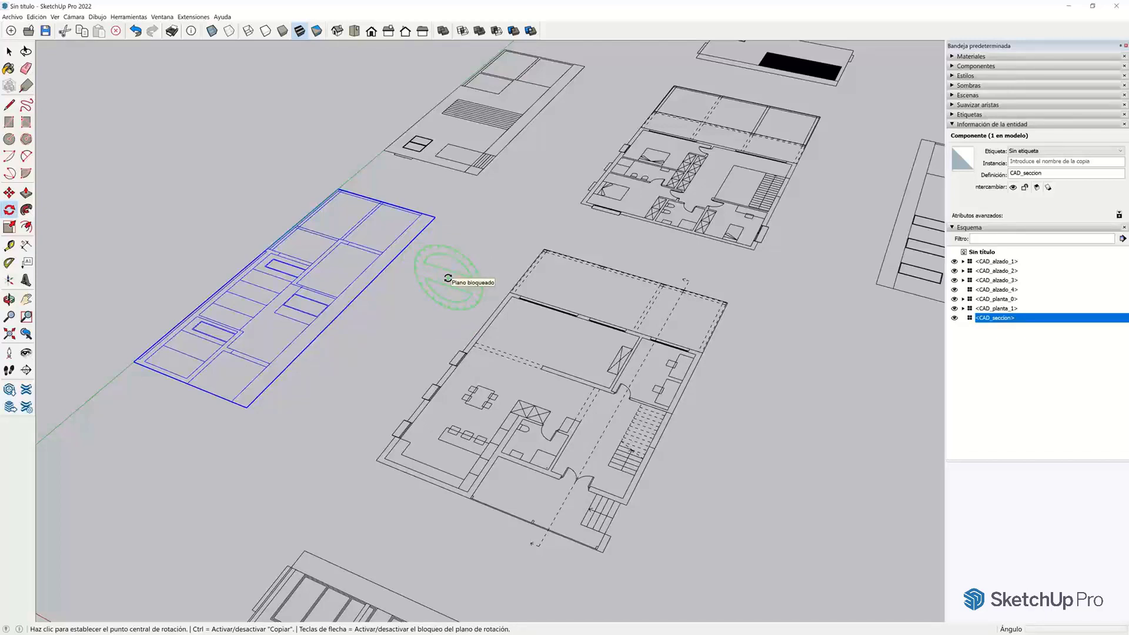
key(Right)
key(Up)
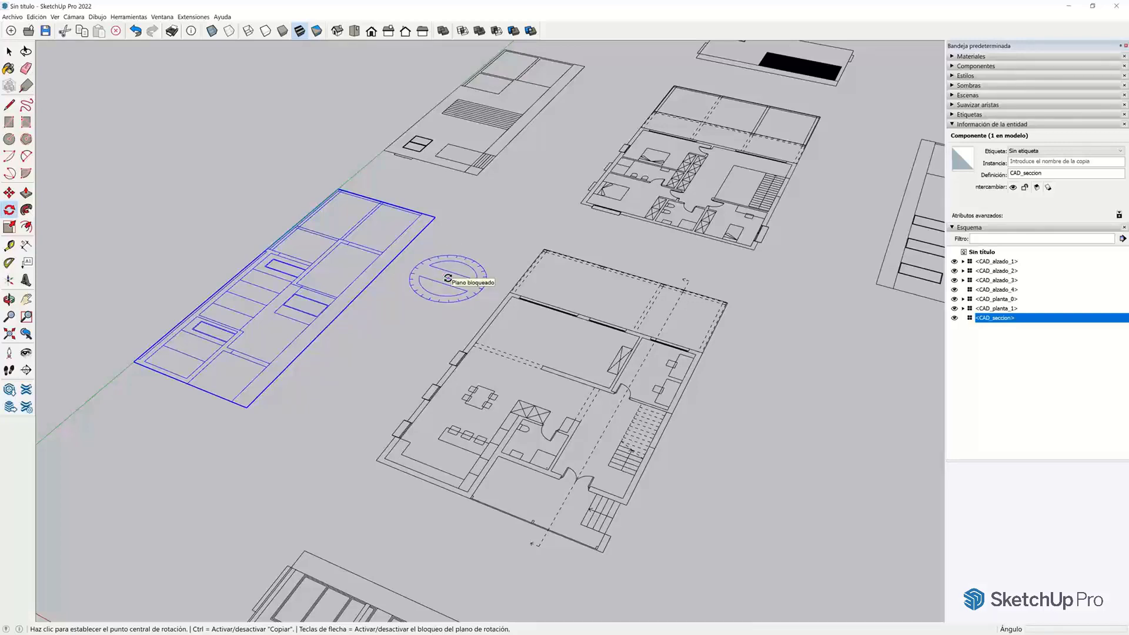
key(Left)
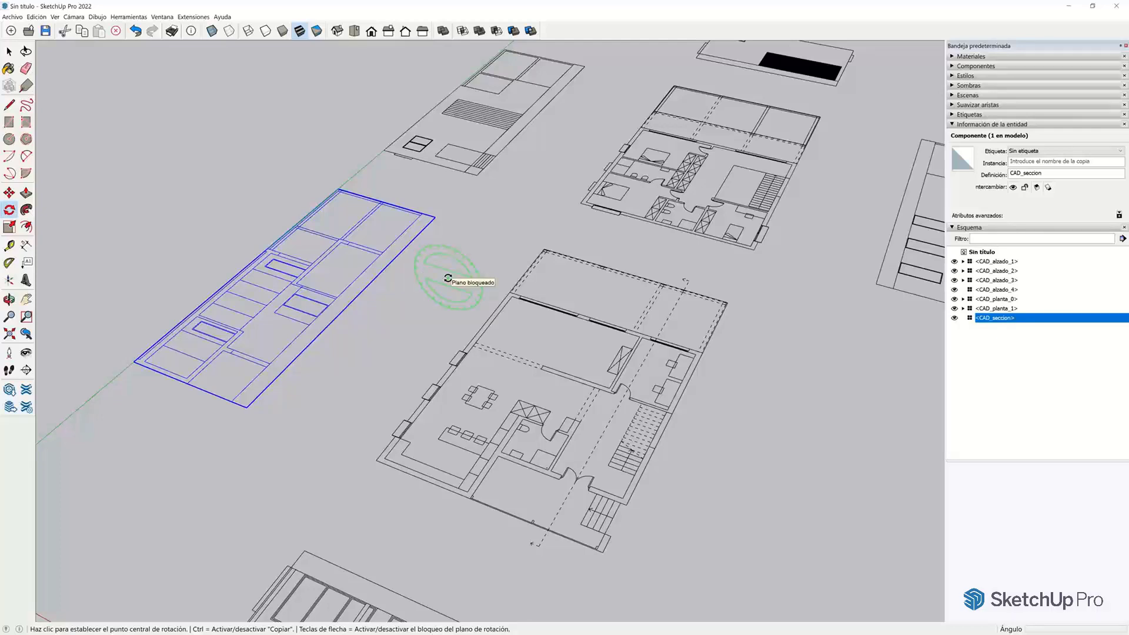
scroll(400, 259, up, 3)
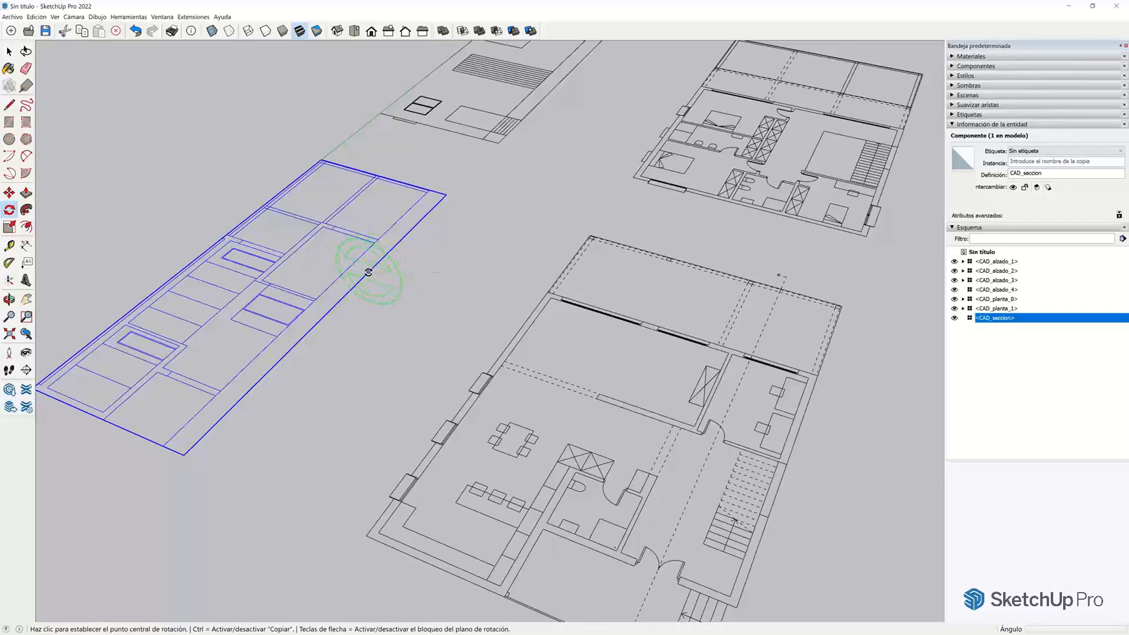
click(368, 272)
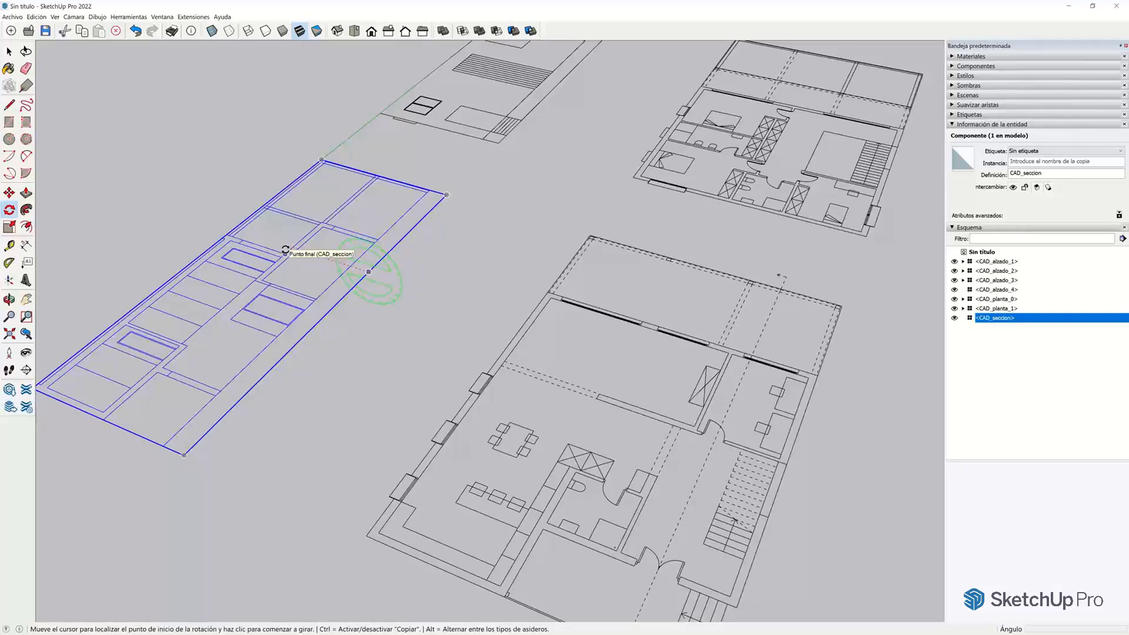
click(292, 238)
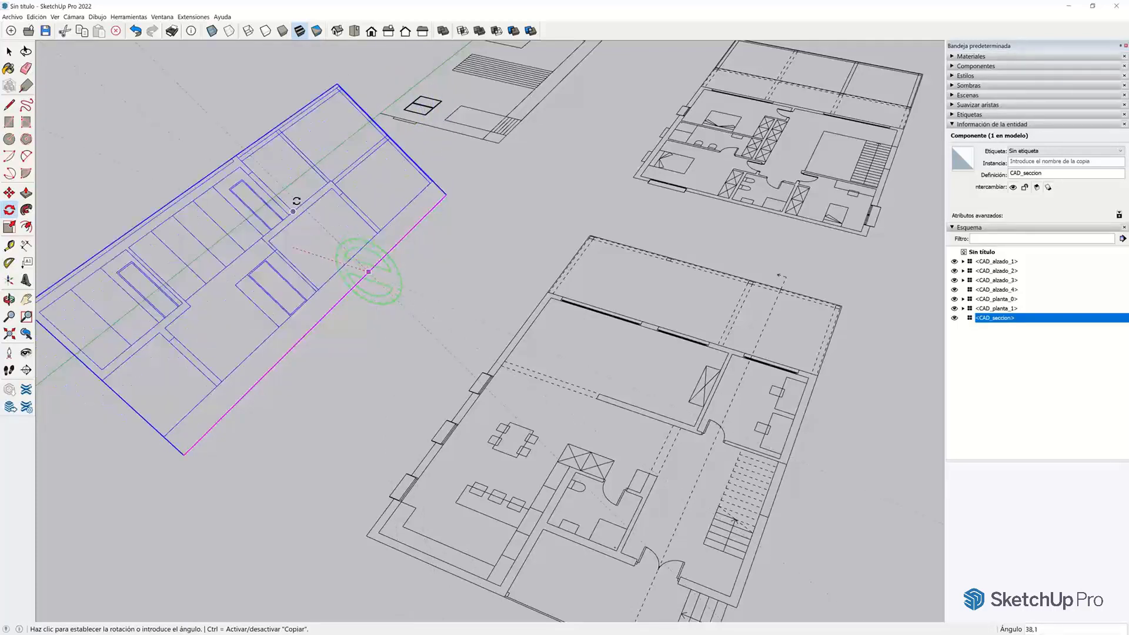
text(90)
key(Return)
scroll(340, 371, down, 5)
Deselect the section and orbit and zoom to view the upright drawing
key(space)
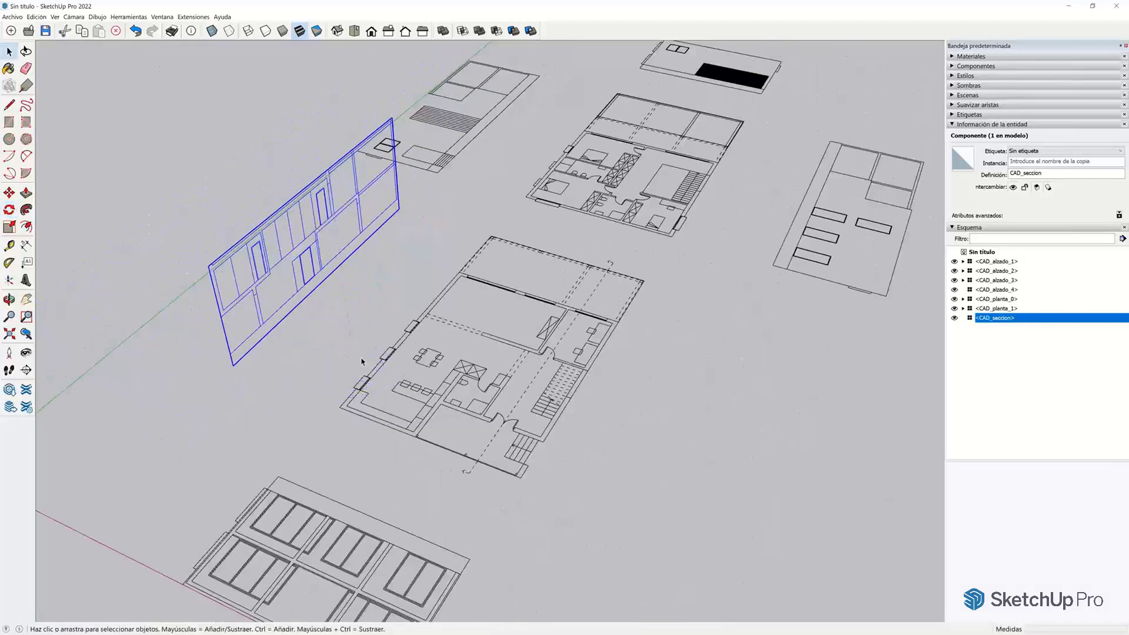
click(453, 360)
mouse_move(453, 359)
middle_down()
mouse_move(640, 176)
mouse_move(447, 329)
mouse_move(419, 413)
middle_up()
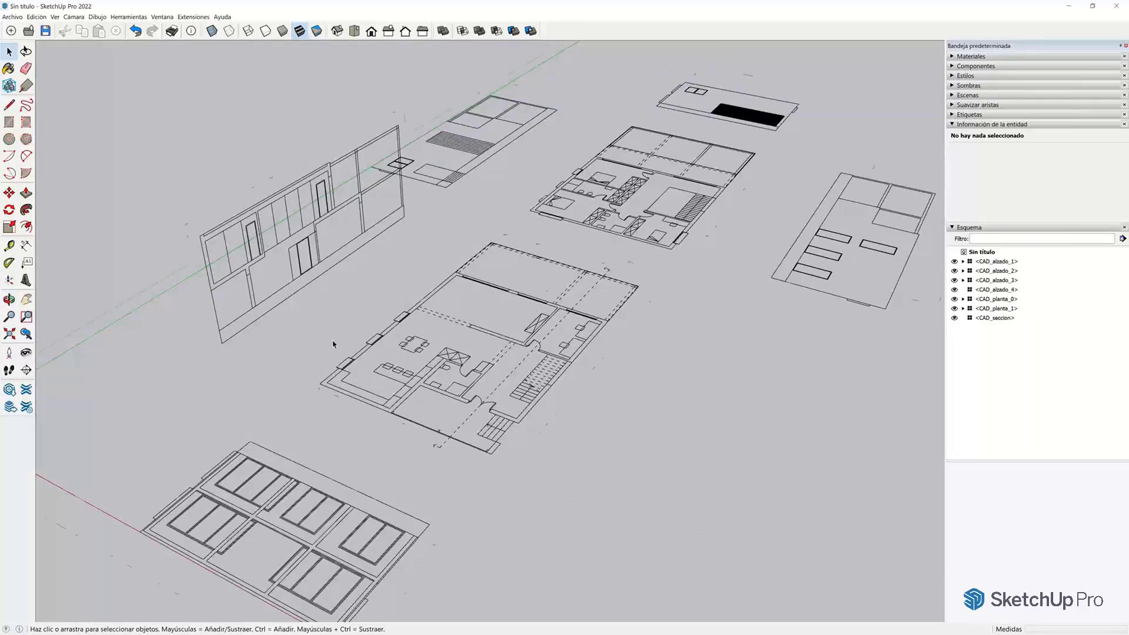
scroll(323, 329, up, 2)
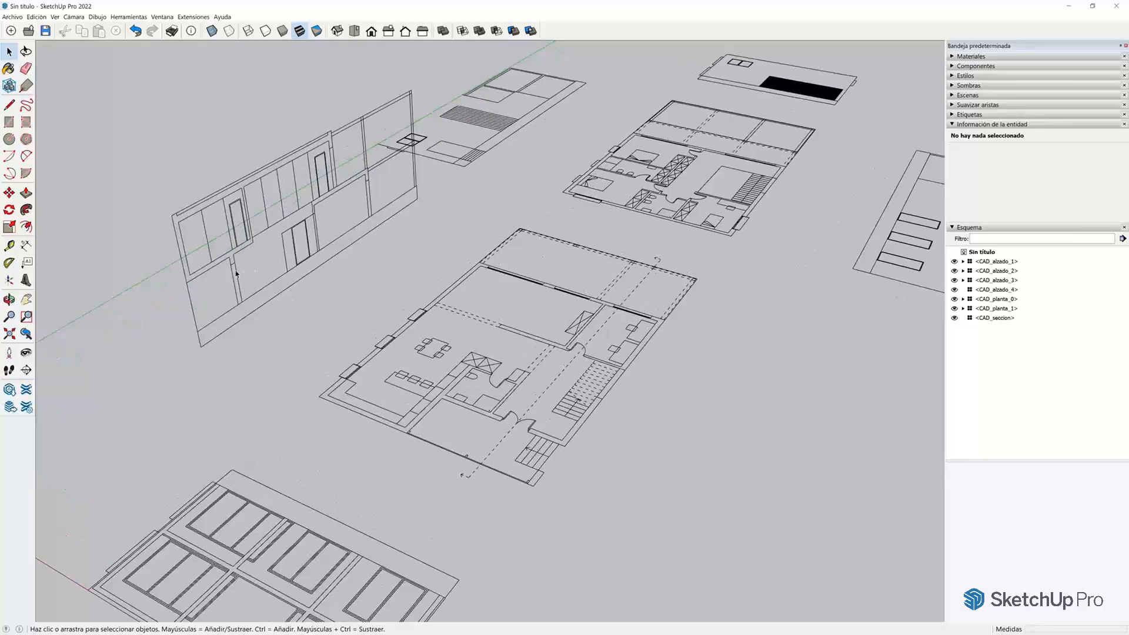
scroll(243, 211, up, 2)
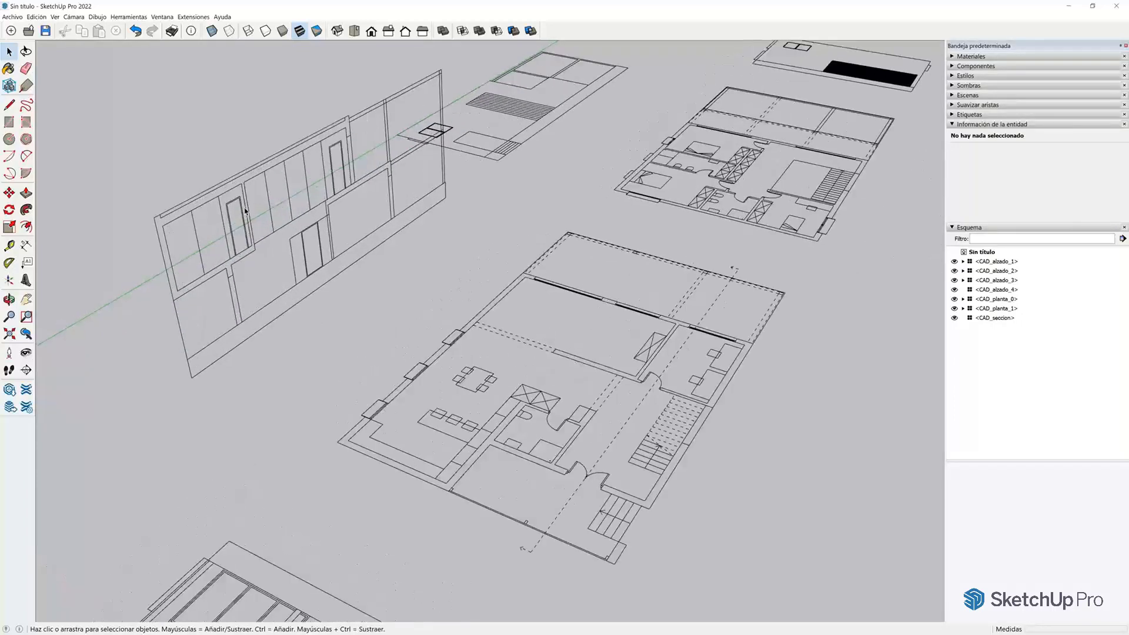
scroll(184, 174, up, 1)
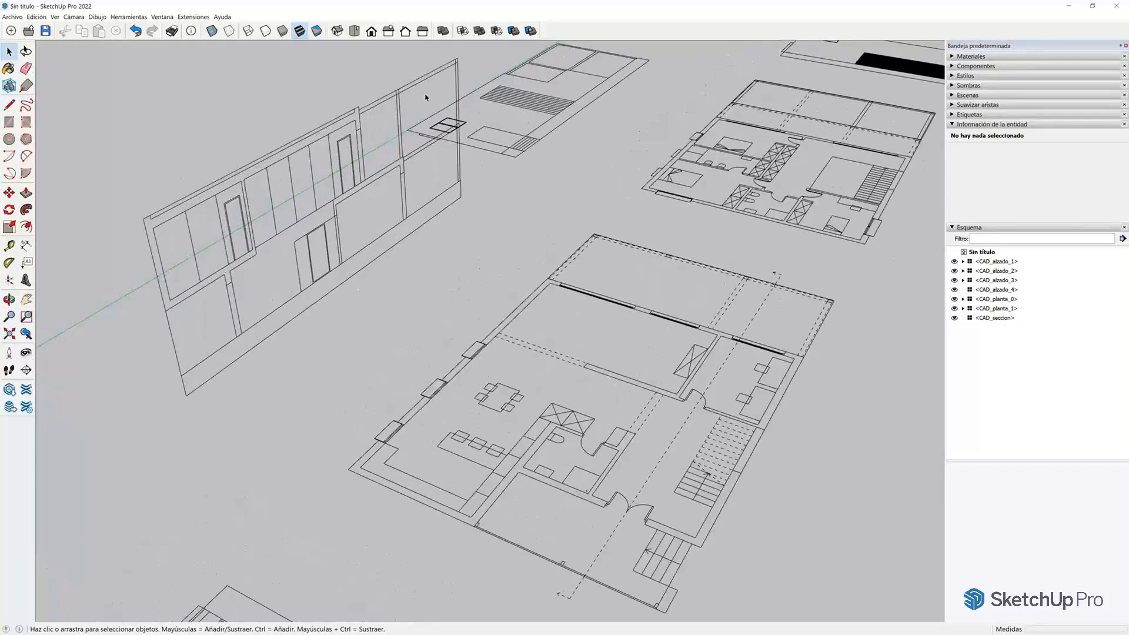
scroll(261, 350, down, 2)
scroll(353, 376, down, 2)
scroll(454, 409, up, 1)
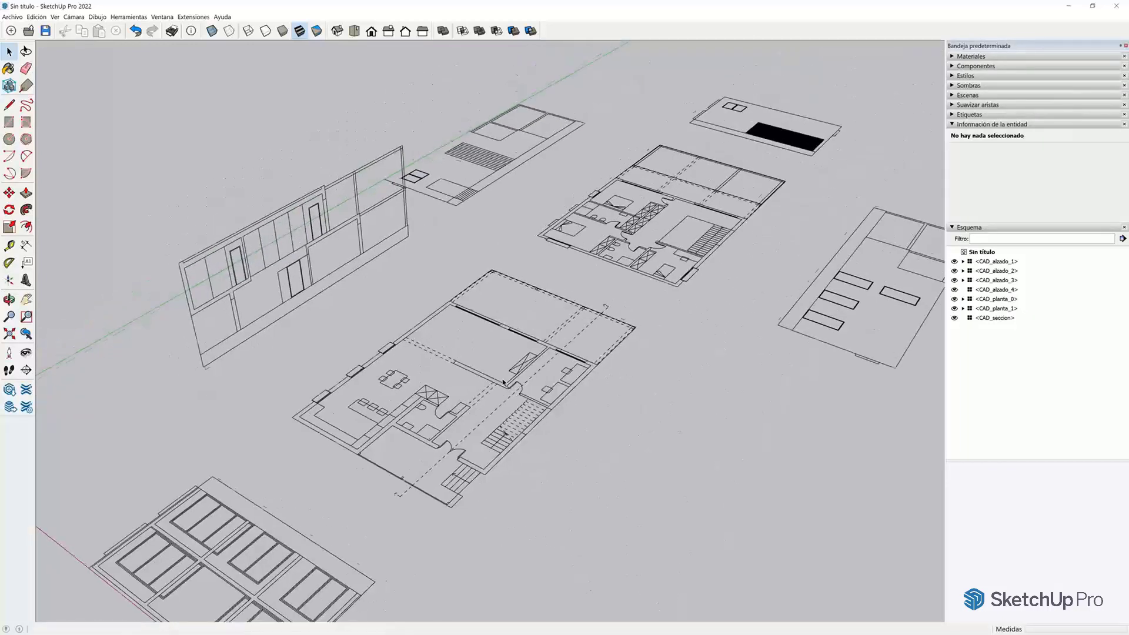
scroll(542, 206, down, 1)
scroll(542, 207, up, 2)
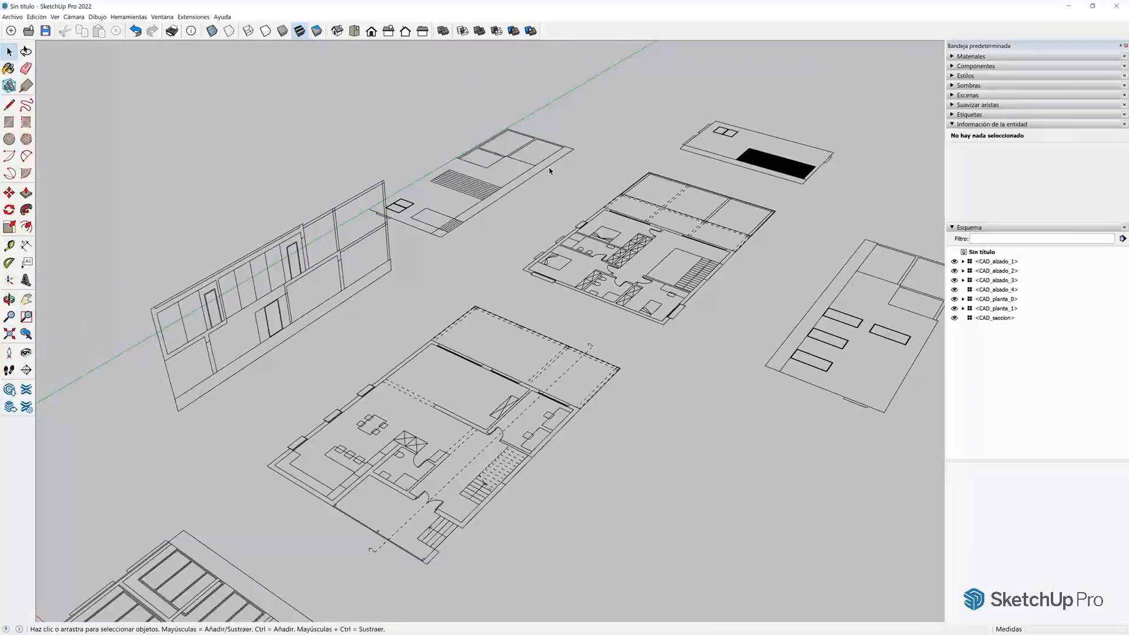
Rotate the CAD_alzado_1 elevation 90° about its long edge to stand upright
click(541, 171)
scroll(540, 171, up, 1)
scroll(506, 194, up, 1)
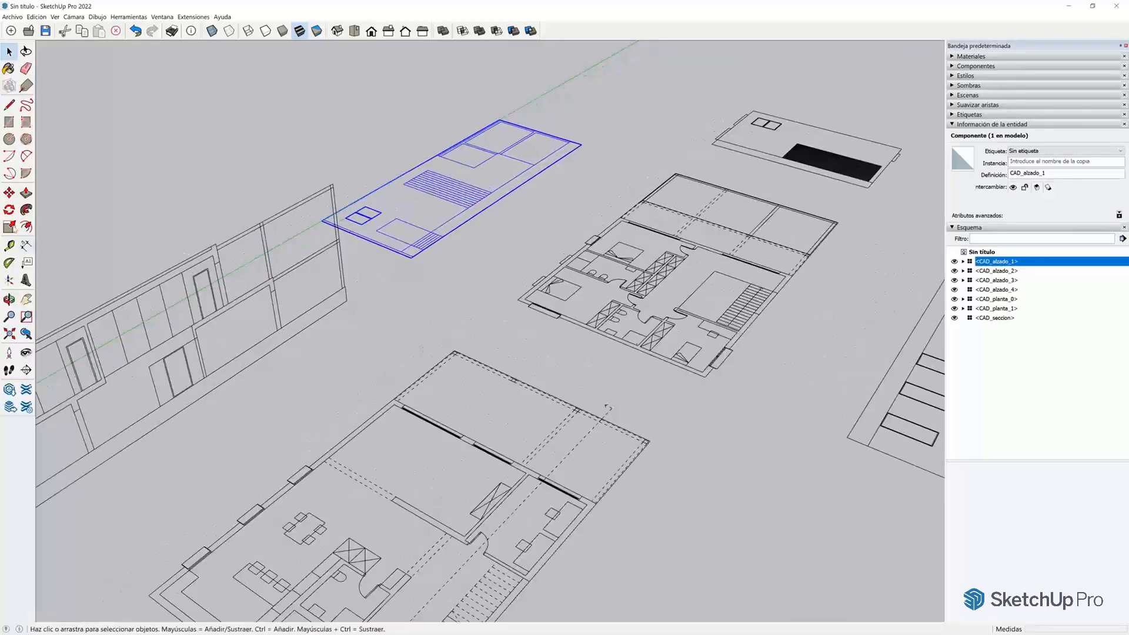
key(q)
scroll(465, 219, up, 2)
click(441, 245)
click(411, 200)
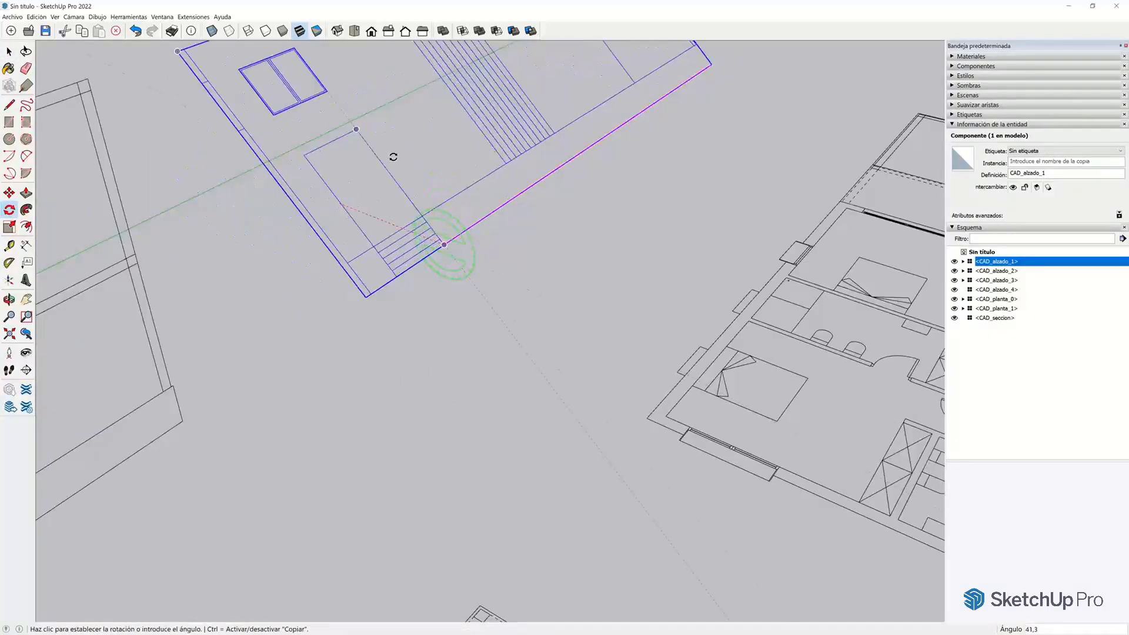
click(409, 147)
scroll(306, 309, down, 2)
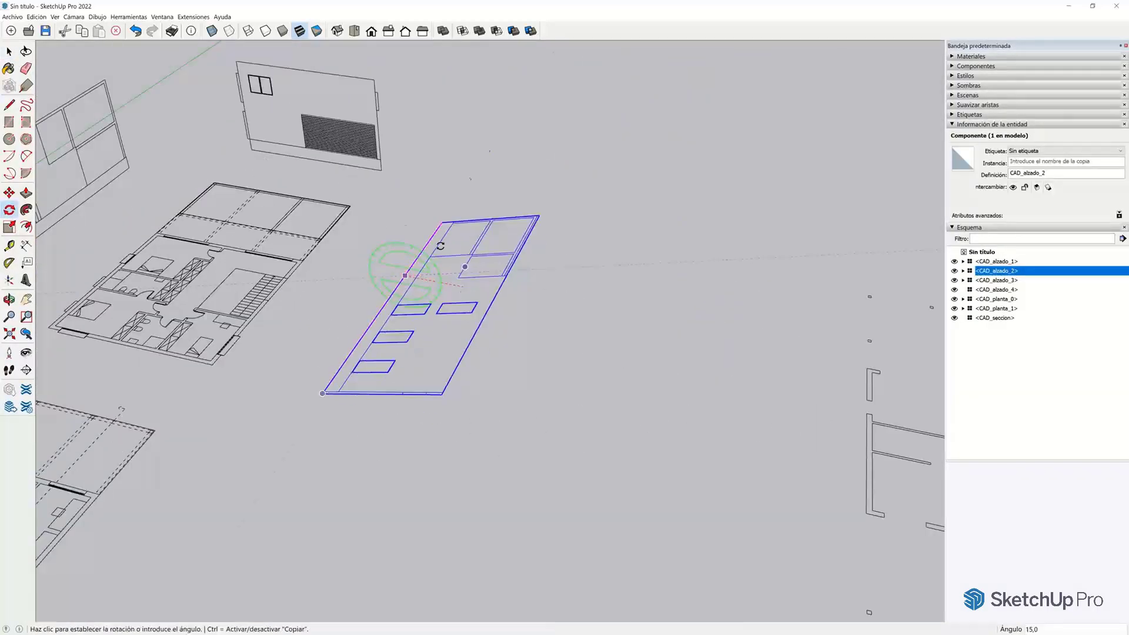
scroll(275, 418, up, 2)
Swing the CAD_alzado_4 elevation upright and clear the selection
click(274, 418)
click(317, 493)
click(330, 329)
scroll(563, 350, down, 3)
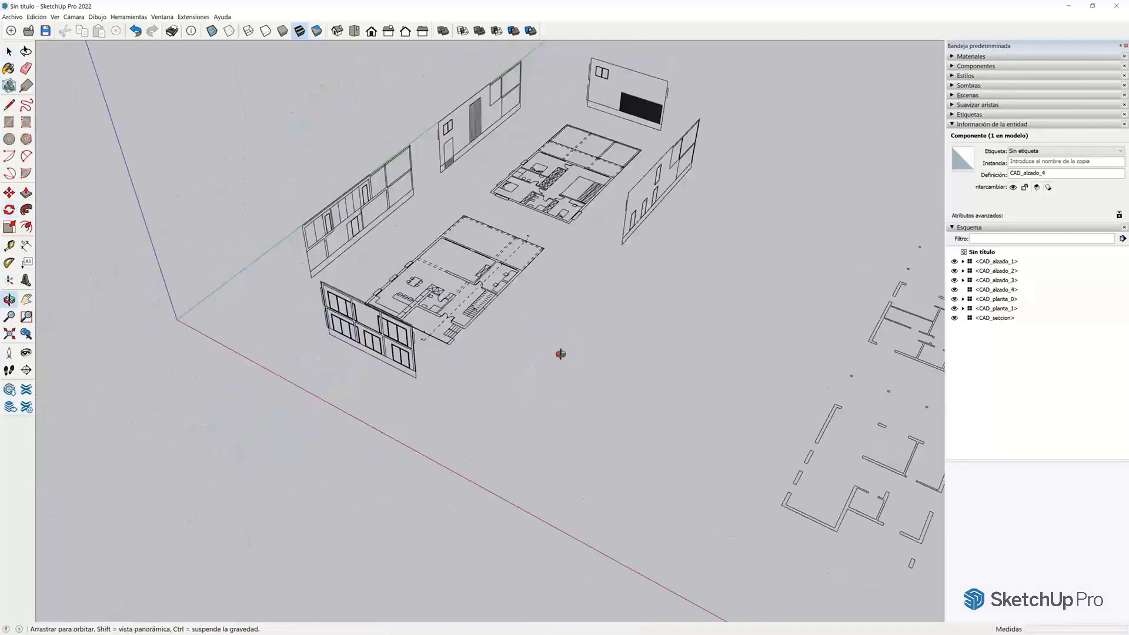
key(space)
click(529, 330)
scroll(514, 232, up, 1)
scroll(489, 242, up, 1)
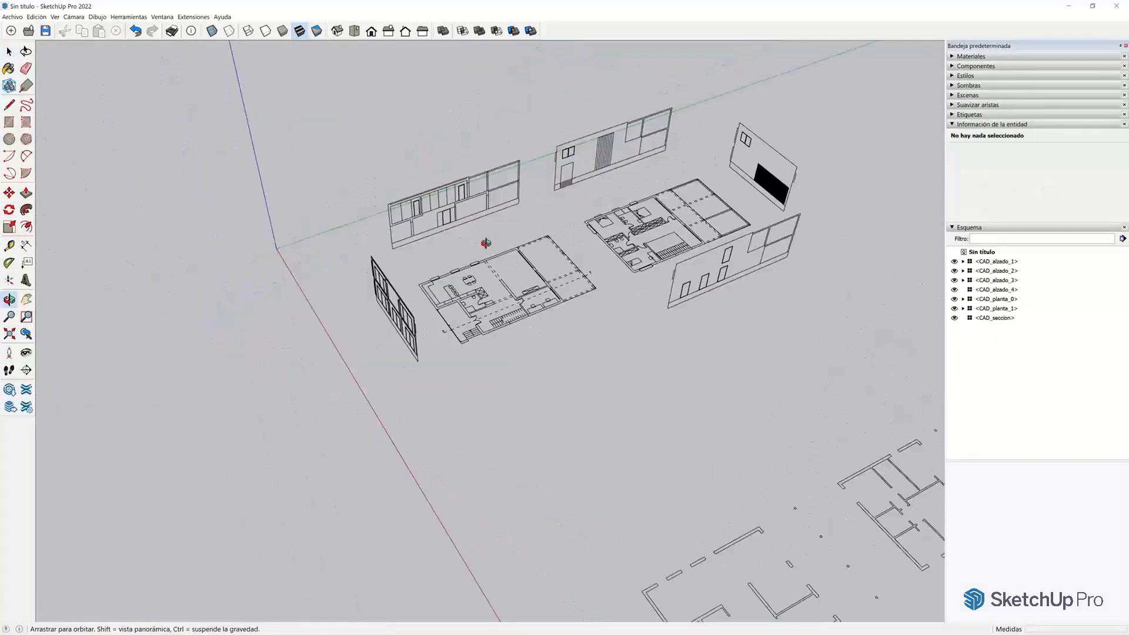
scroll(525, 209, up, 1)
Move the CAD_seccion panel into place against the ground-floor plan
click(522, 203)
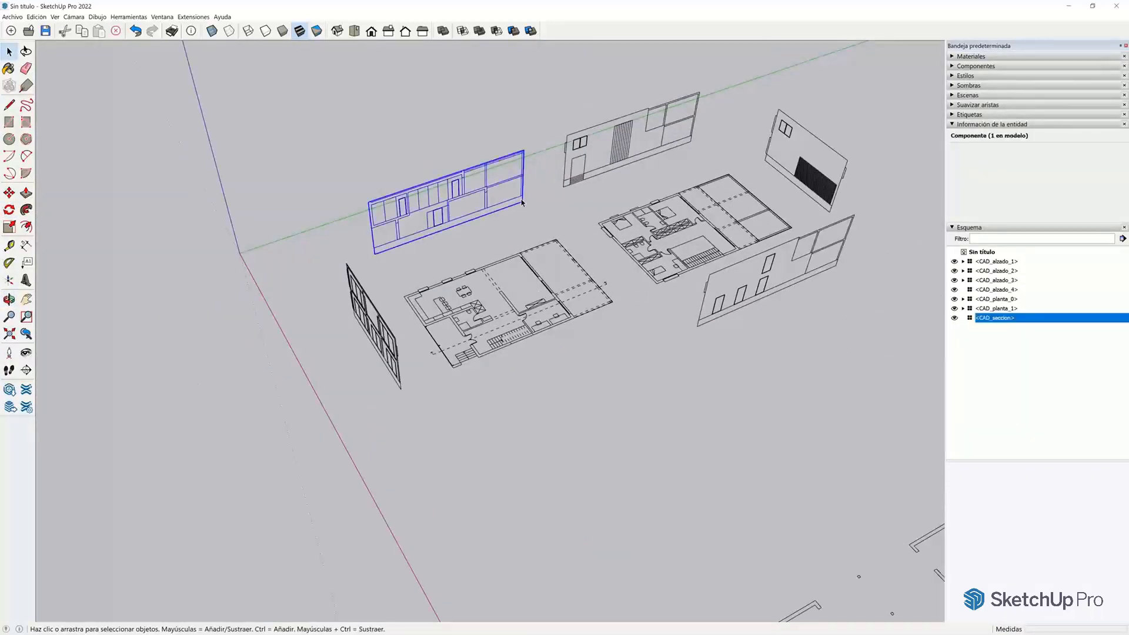
click(584, 194)
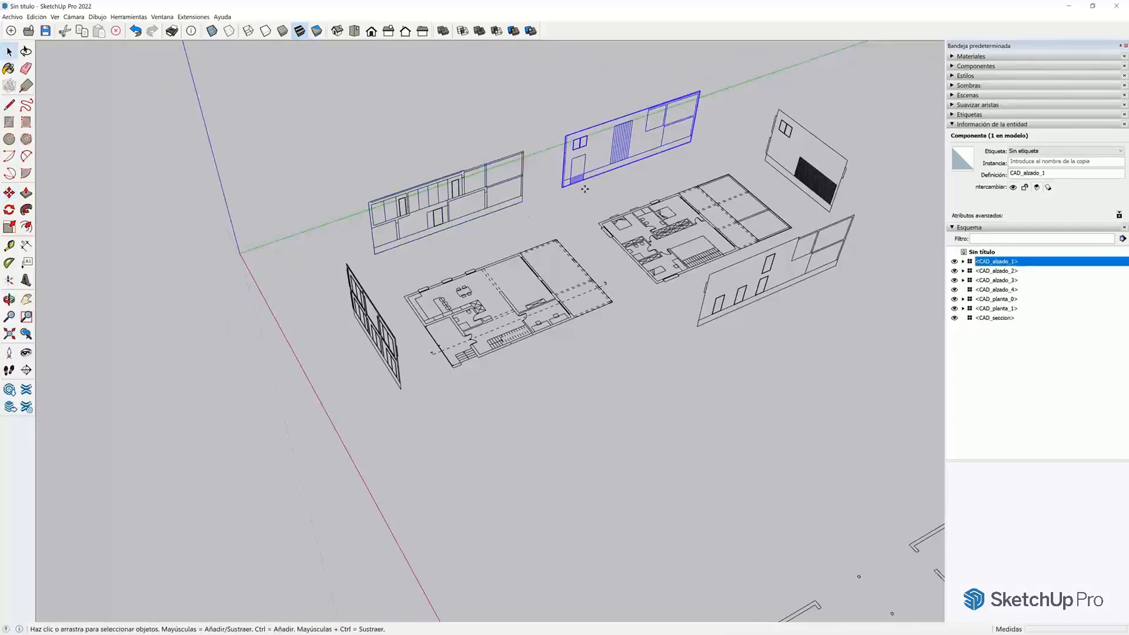
click(523, 205)
key(m)
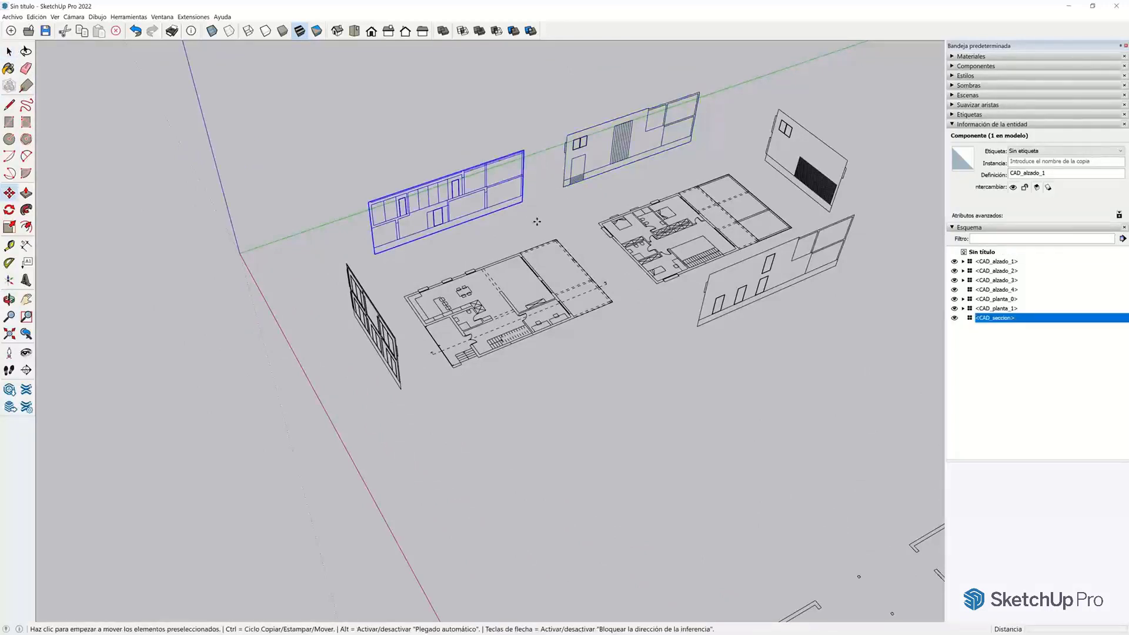
click(535, 222)
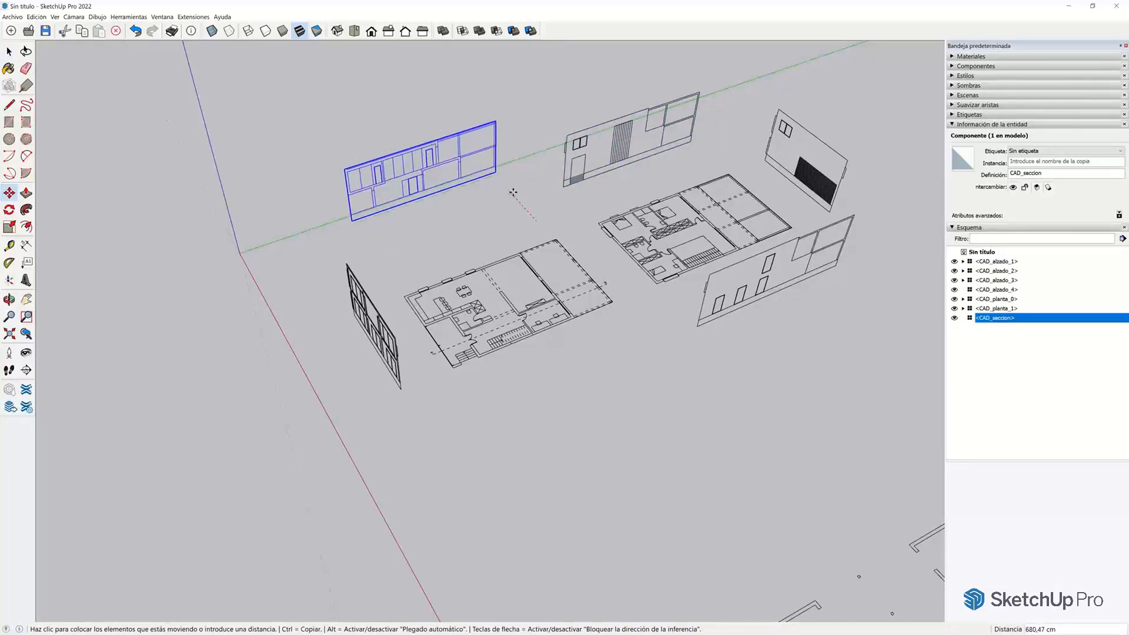
click(517, 191)
key(space)
Move CAD_alzado_1 so its corner snaps onto the CAD_planta_0 plan corner
click(575, 183)
scroll(612, 244, up, 2)
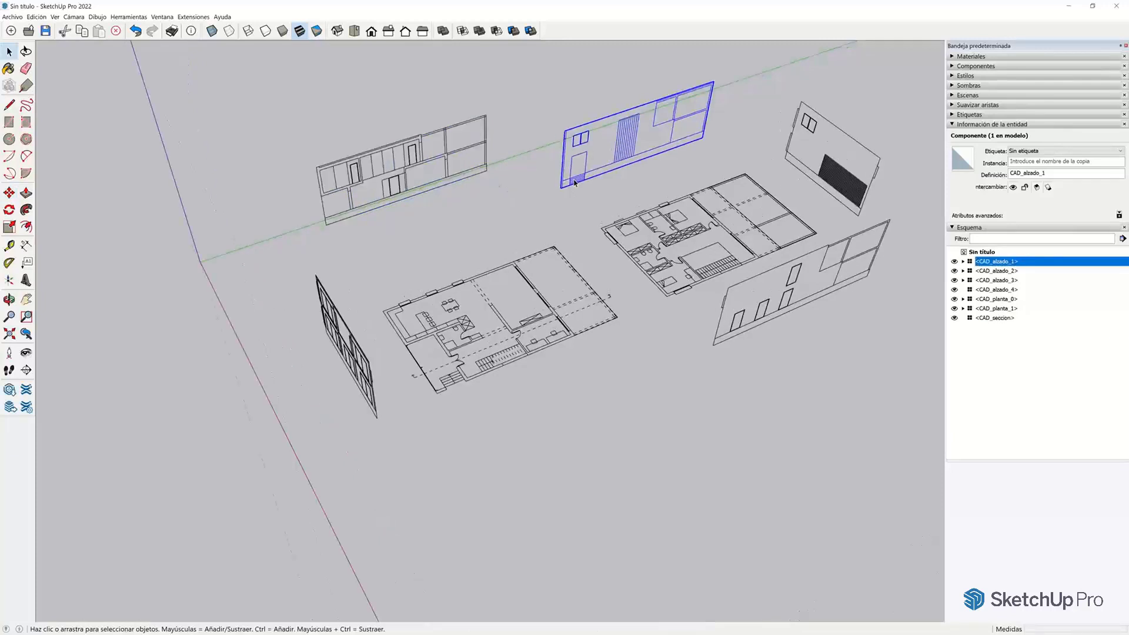
key(m)
scroll(612, 245, up, 3)
scroll(612, 244, up, 2)
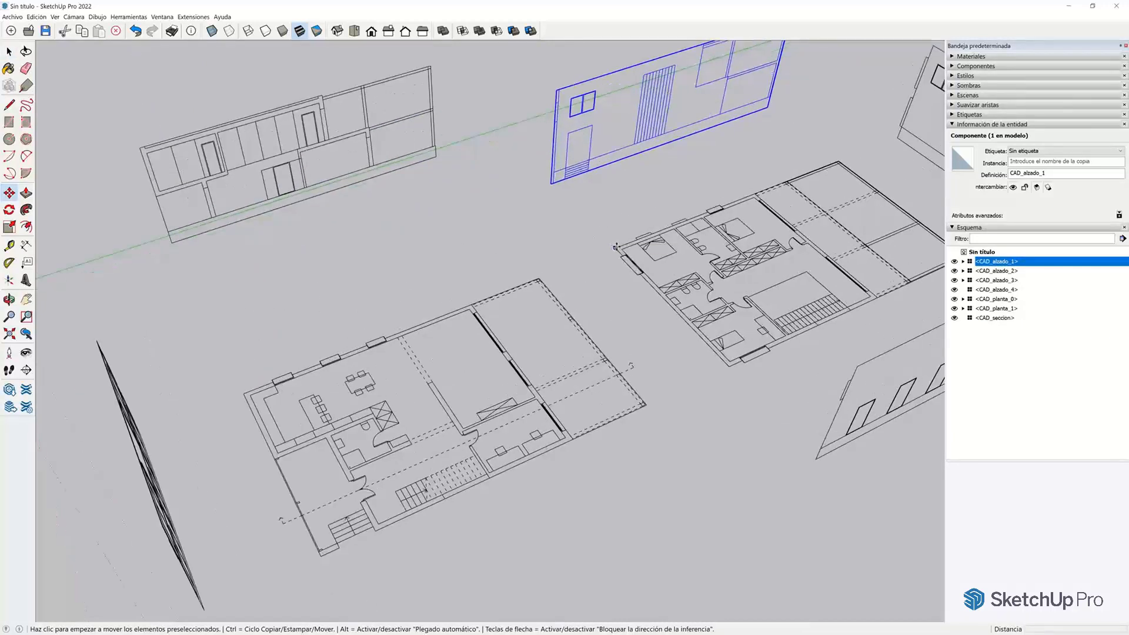
scroll(611, 245, up, 2)
scroll(613, 247, up, 2)
click(615, 249)
scroll(615, 250, down, 1)
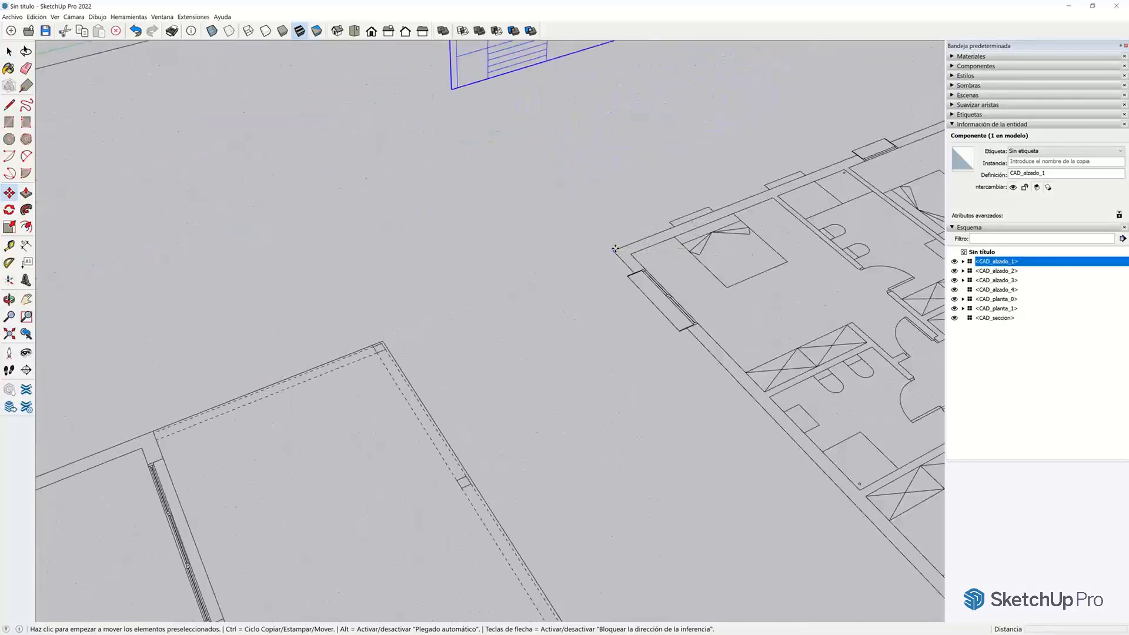
scroll(612, 248, down, 2)
scroll(606, 247, down, 3)
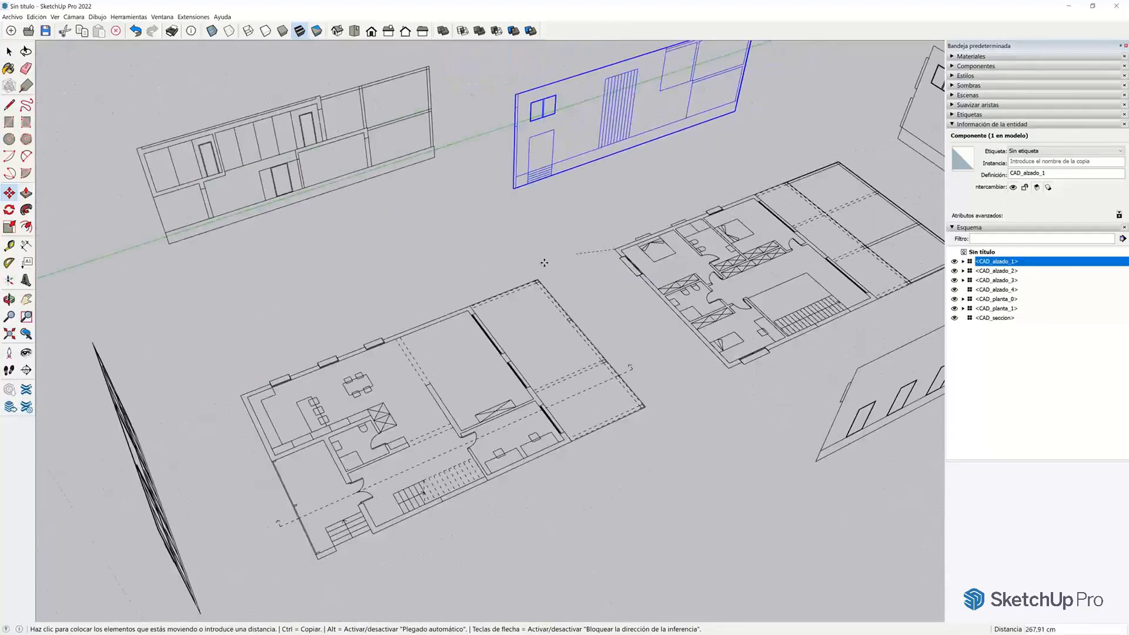
scroll(243, 396, up, 2)
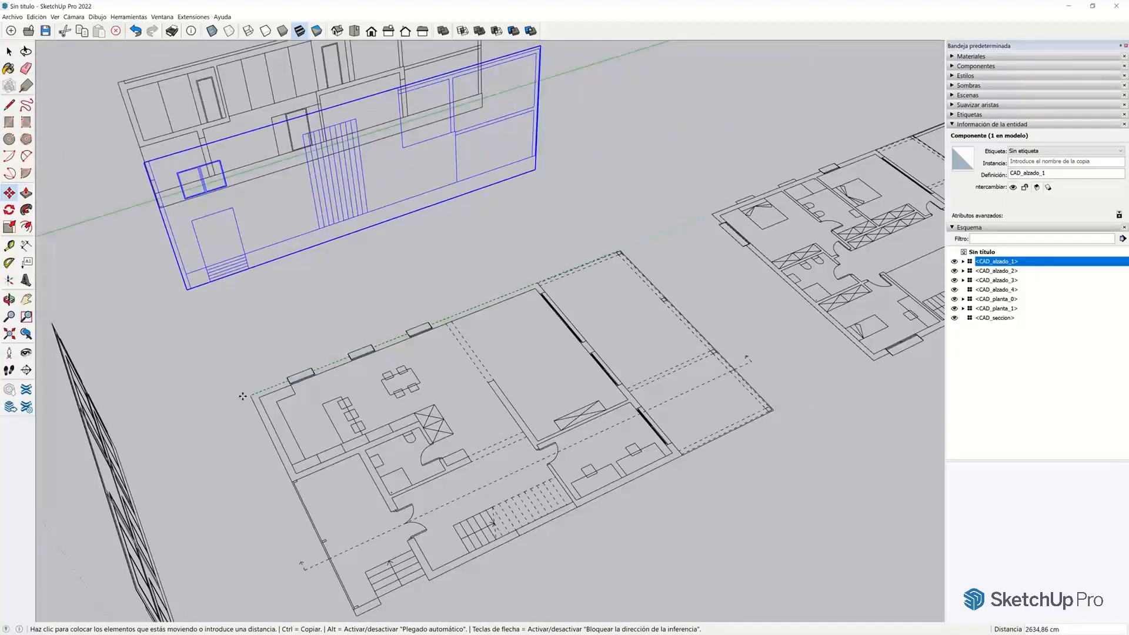
scroll(247, 396, up, 2)
click(254, 395)
scroll(254, 396, down, 2)
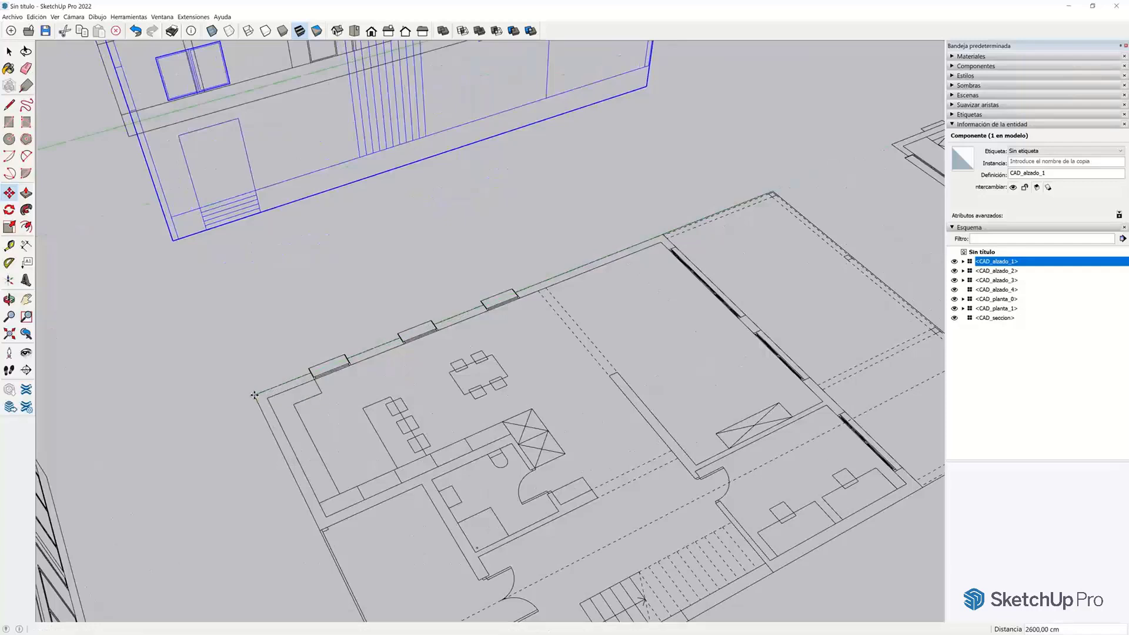
scroll(437, 331, down, 2)
scroll(437, 332, down, 2)
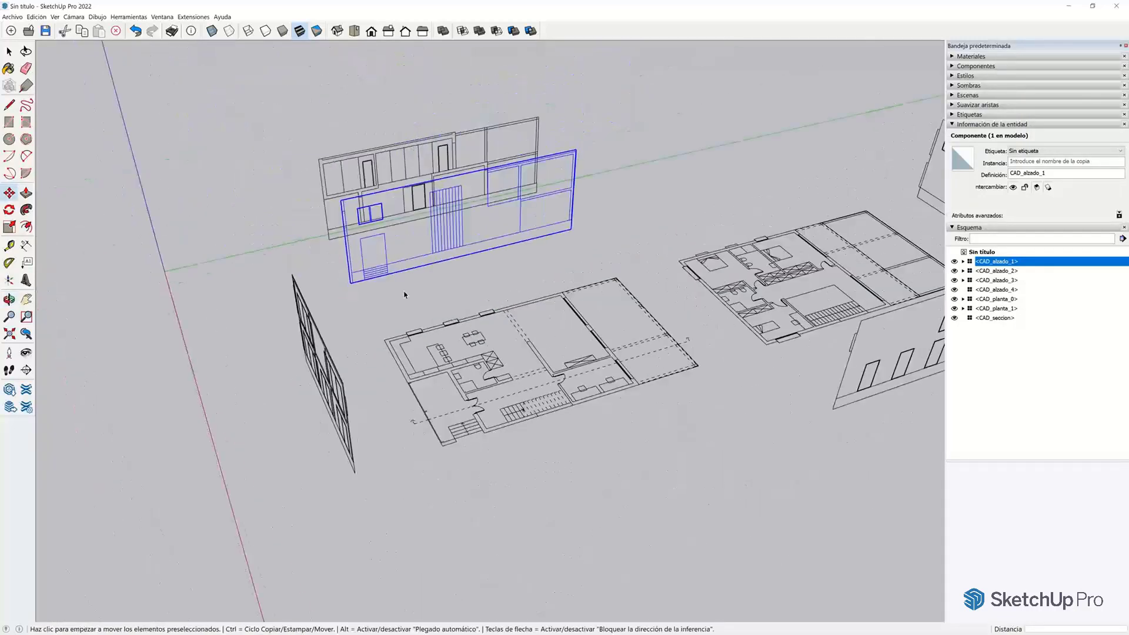
Snap the CAD_alzado_2 elevation's corner onto the matching CAD_planta_0 corner
mouse_move(404, 290)
middle_down()
mouse_move(342, 130)
mouse_move(491, 297)
middle_up()
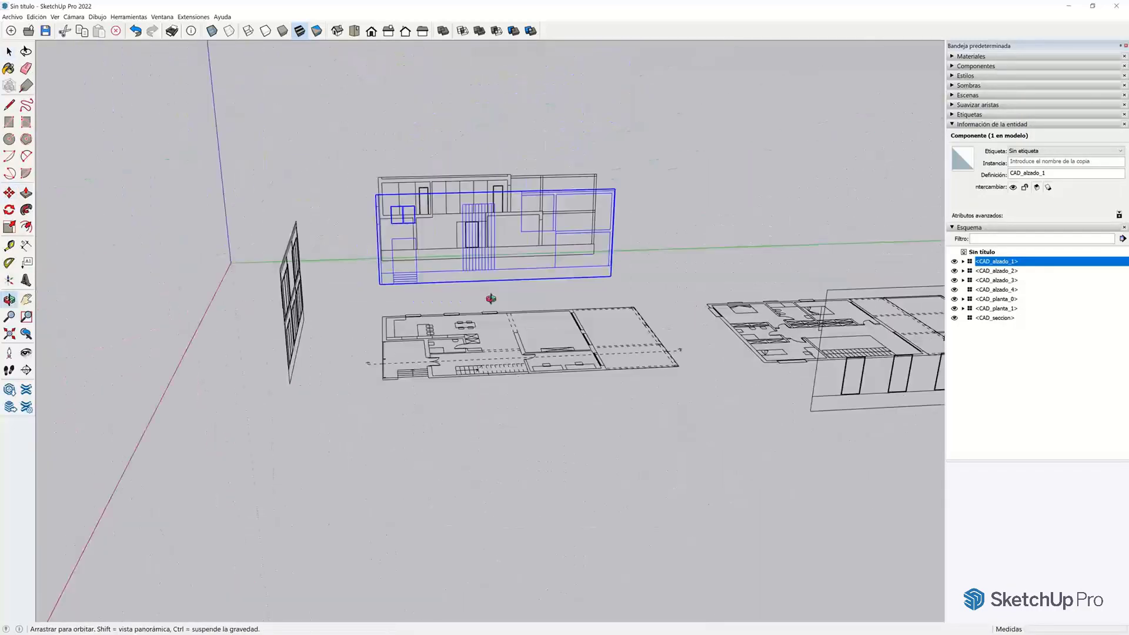
scroll(390, 240, up, 1)
scroll(421, 333, down, 2)
middle_drag(421, 333, 742, 377)
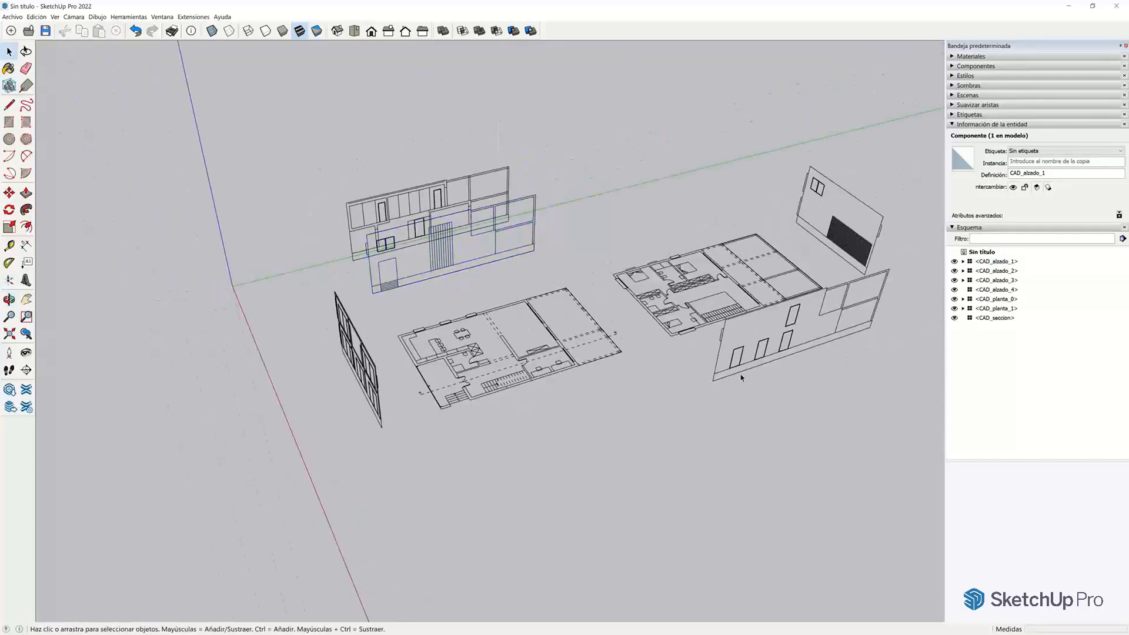
click(741, 378)
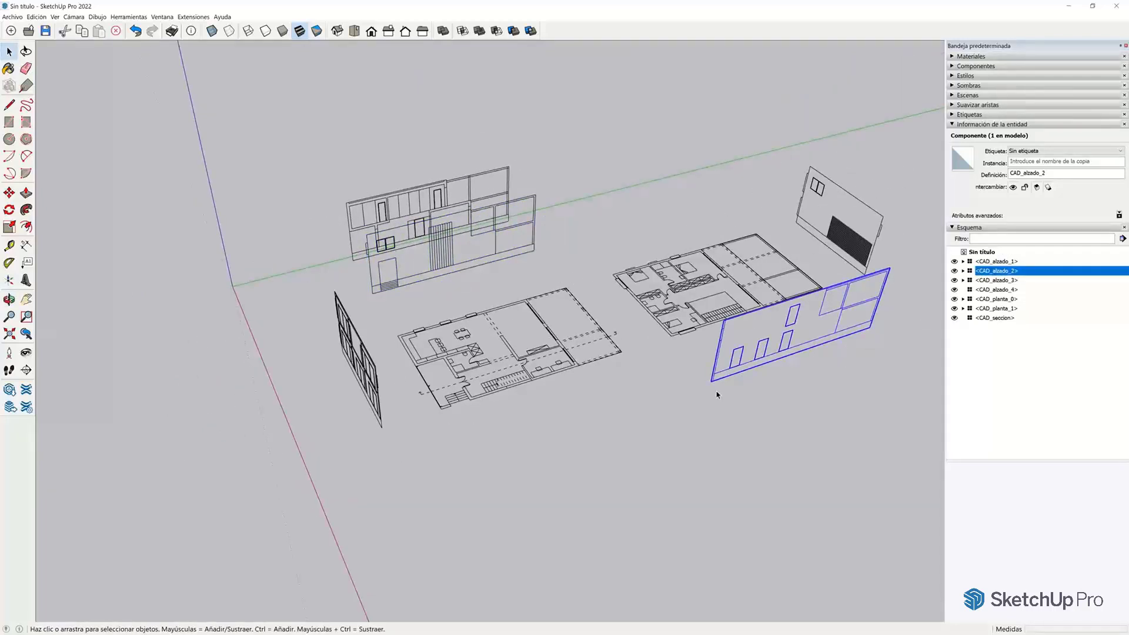
scroll(683, 369, up, 1)
scroll(683, 369, up, 2)
key(m)
click(659, 321)
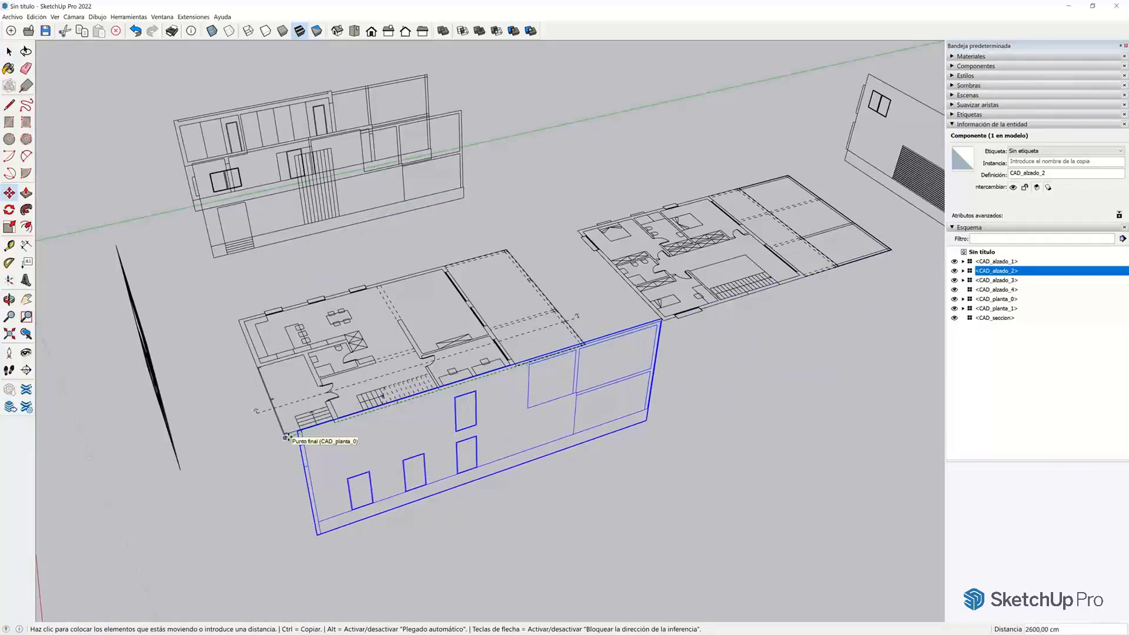
click(286, 438)
Orbit around to check the aligned elevations, then clear the selection
middle_drag(286, 438, 592, 478)
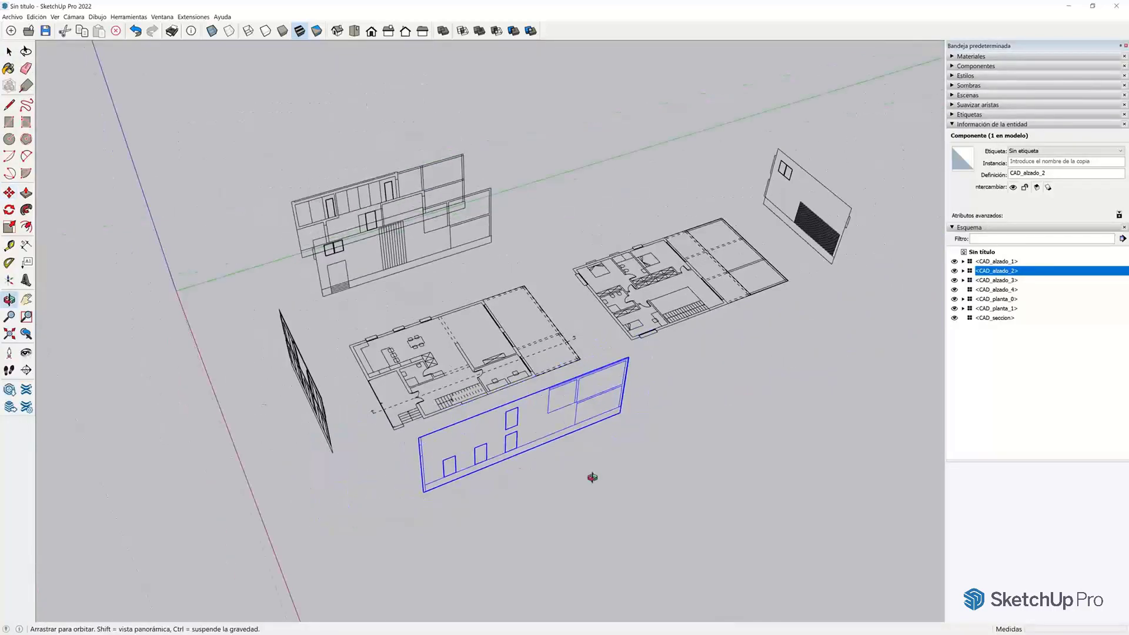
middle_drag(429, 459, 503, 309)
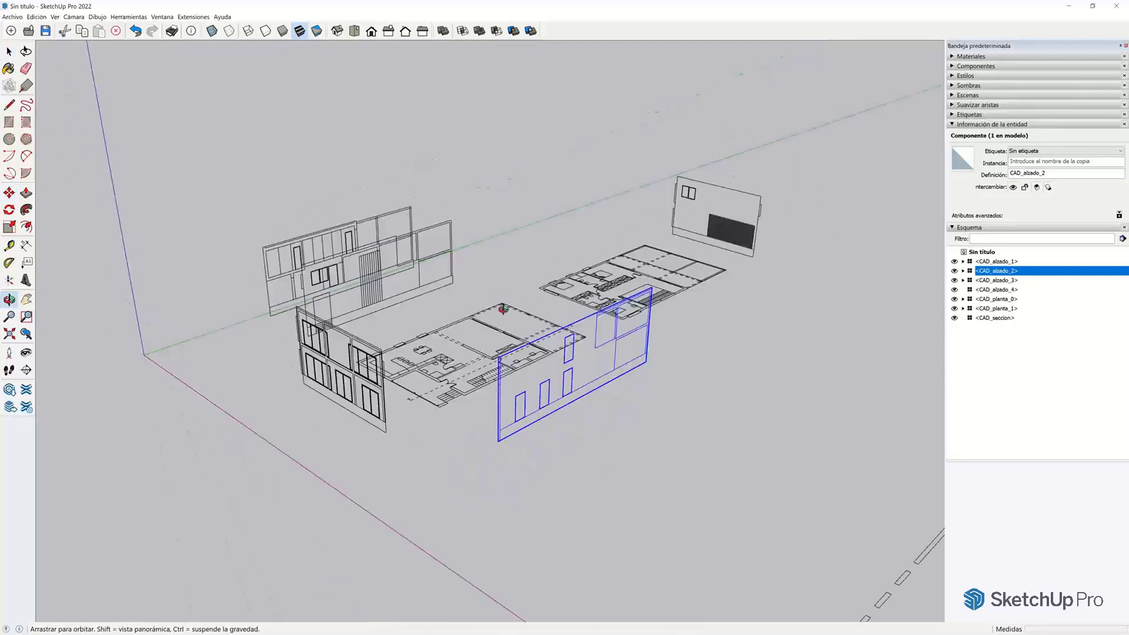
scroll(494, 412, down, 3)
scroll(492, 417, down, 3)
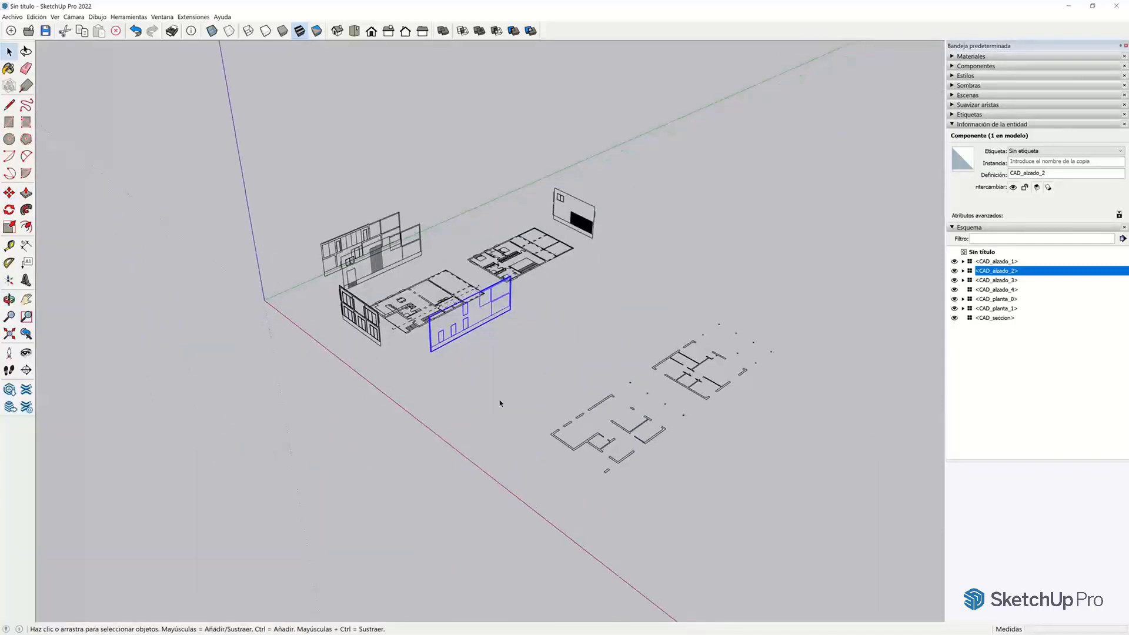
scroll(500, 404, up, 2)
click(488, 383)
Box-select the cerramientos wall plan edges and zoom in close on the lower wall outlines
scroll(589, 371, up, 1)
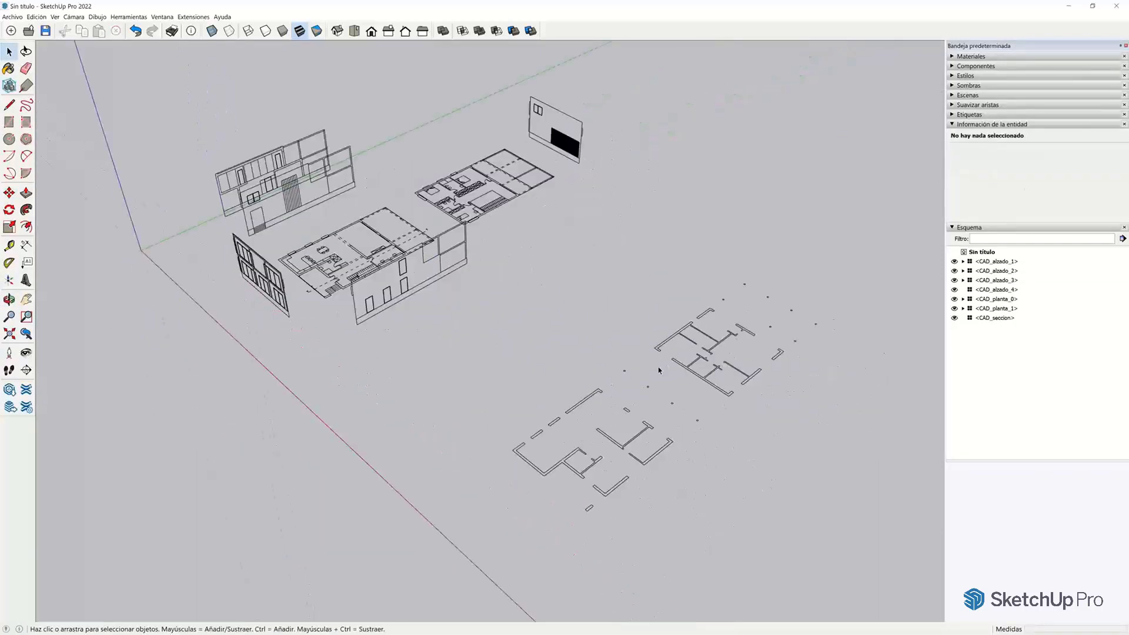
scroll(659, 370, up, 2)
scroll(418, 323, up, 2)
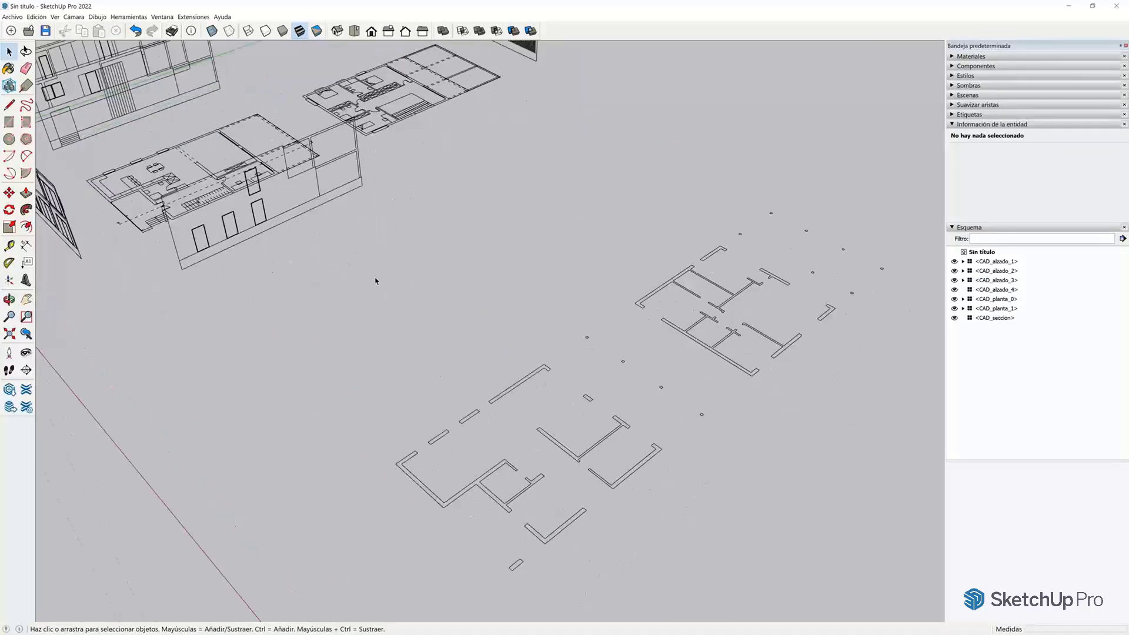
scroll(443, 380, down, 1)
drag(616, 488, 417, 373)
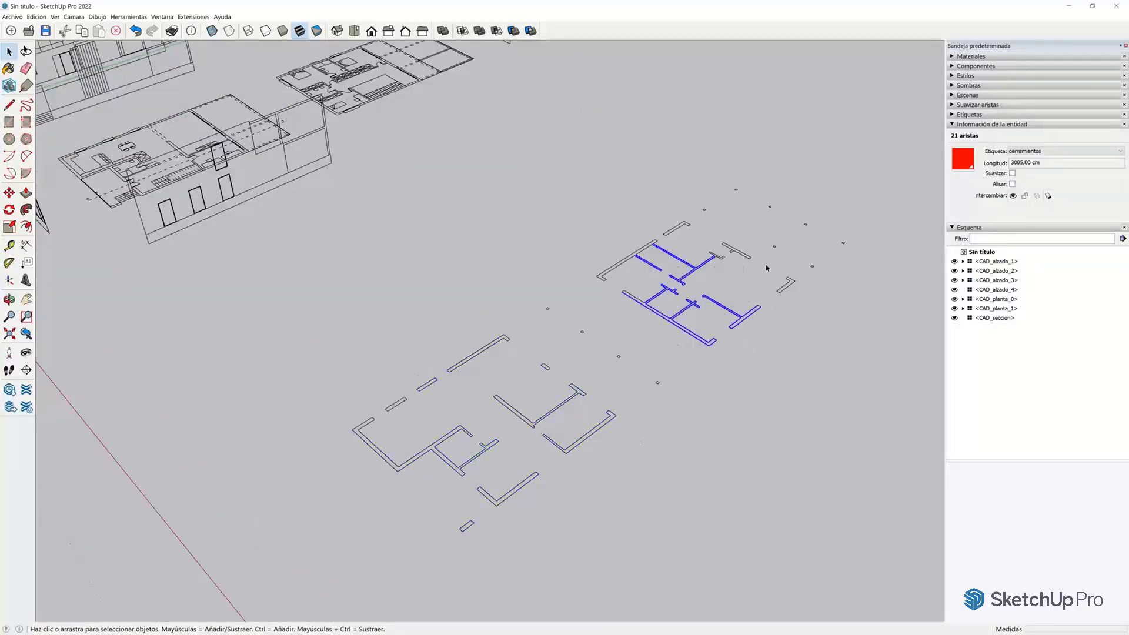
mouse_move(417, 373)
mouse_down()
mouse_move(812, 252)
mouse_move(784, 283)
mouse_up()
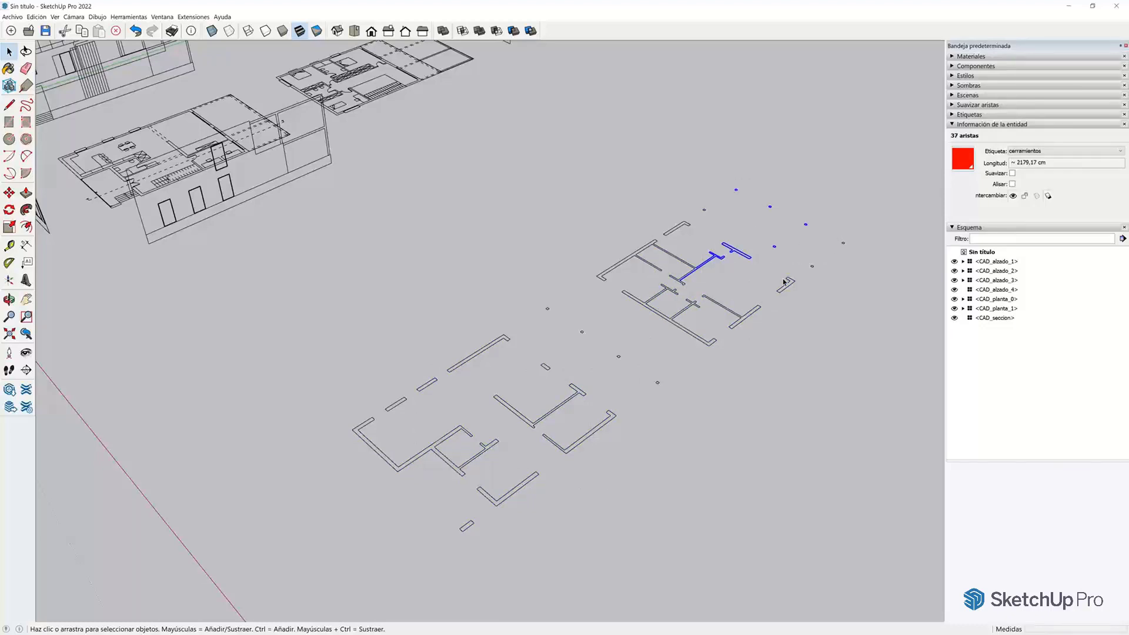
scroll(453, 462, up, 2)
scroll(453, 458, up, 2)
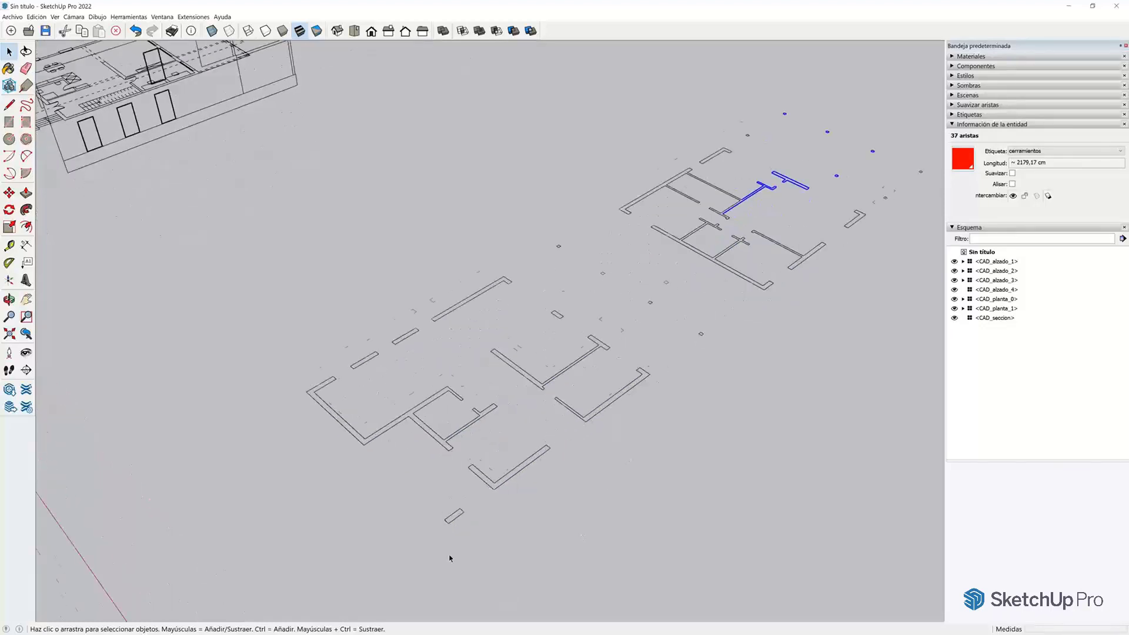
scroll(439, 459, up, 1)
scroll(446, 432, up, 1)
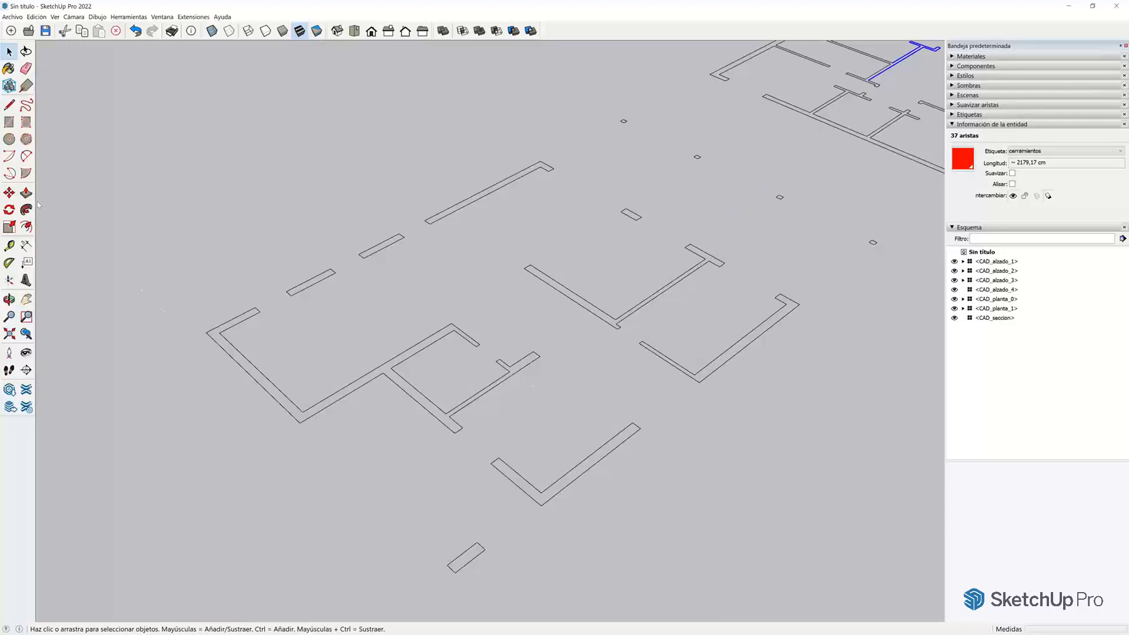
click(10, 105)
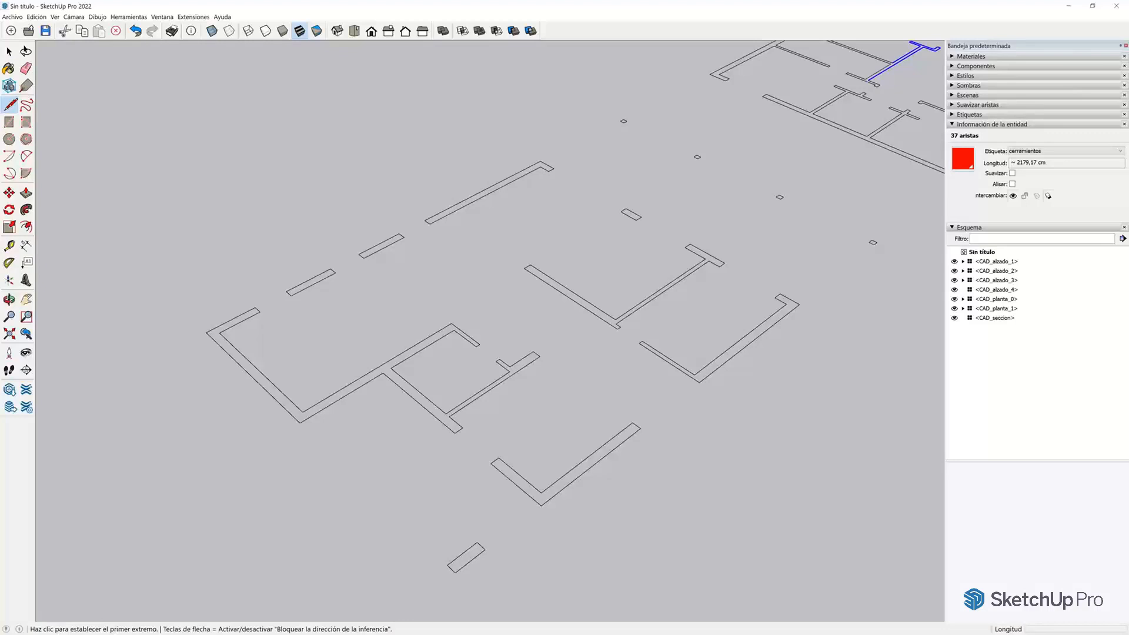
Close the open wall end with a 30 cm line and cap the small L-shaped wall into faces
click(259, 308)
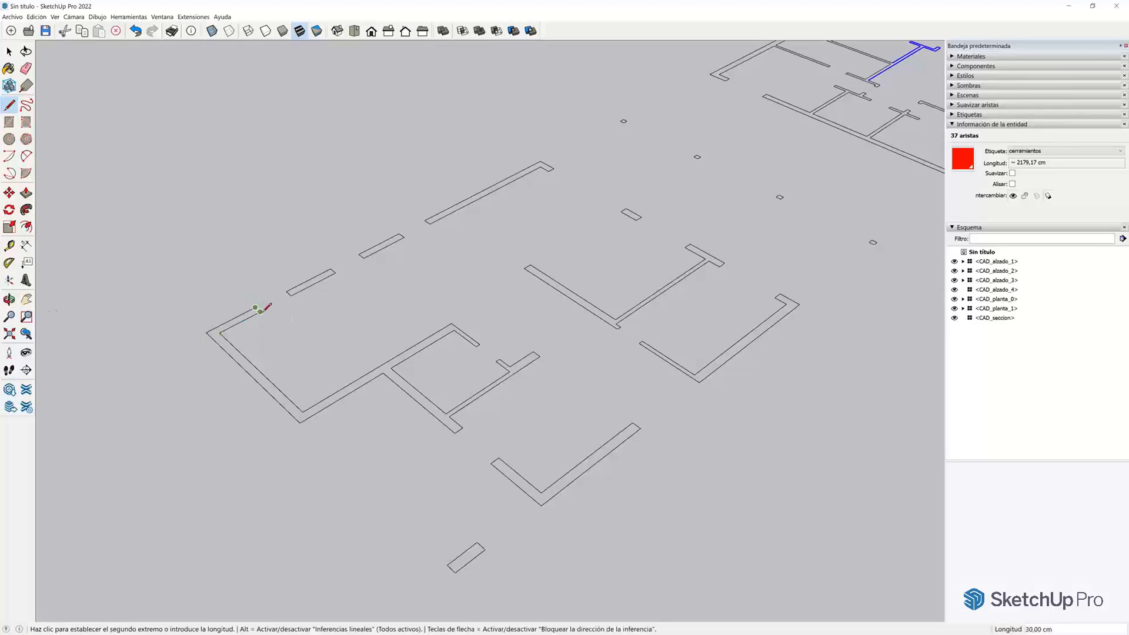
click(255, 313)
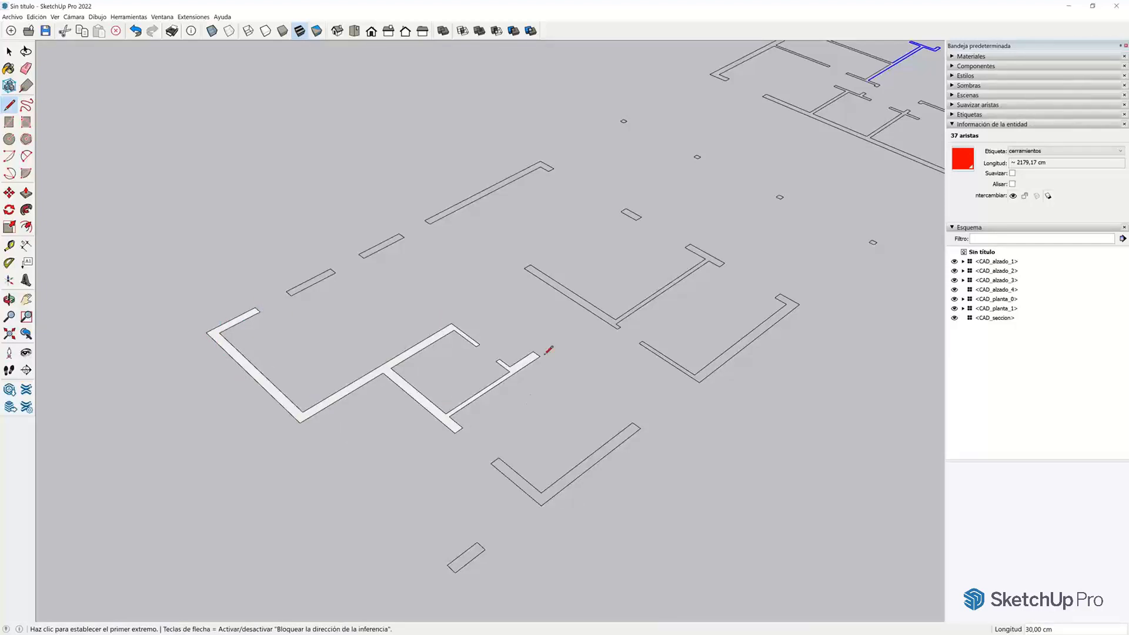
click(477, 542)
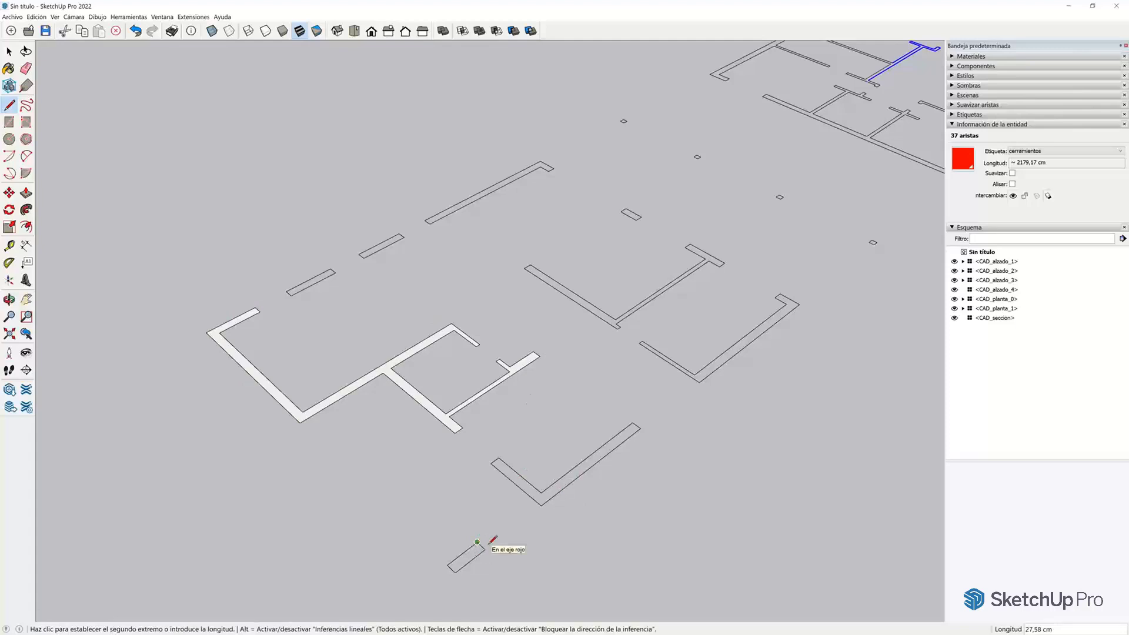
click(486, 549)
click(491, 462)
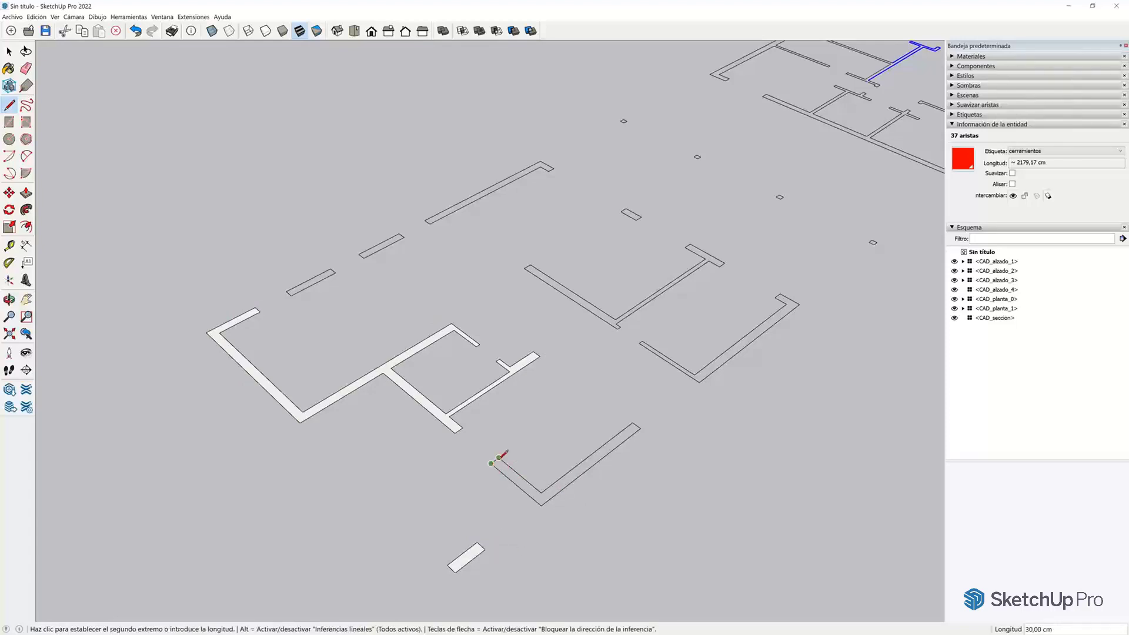
scroll(253, 293, up, 3)
Close the thin, short, rectangular and T-shaped wall outlines into faces, cancelling the last unfinished line
click(299, 291)
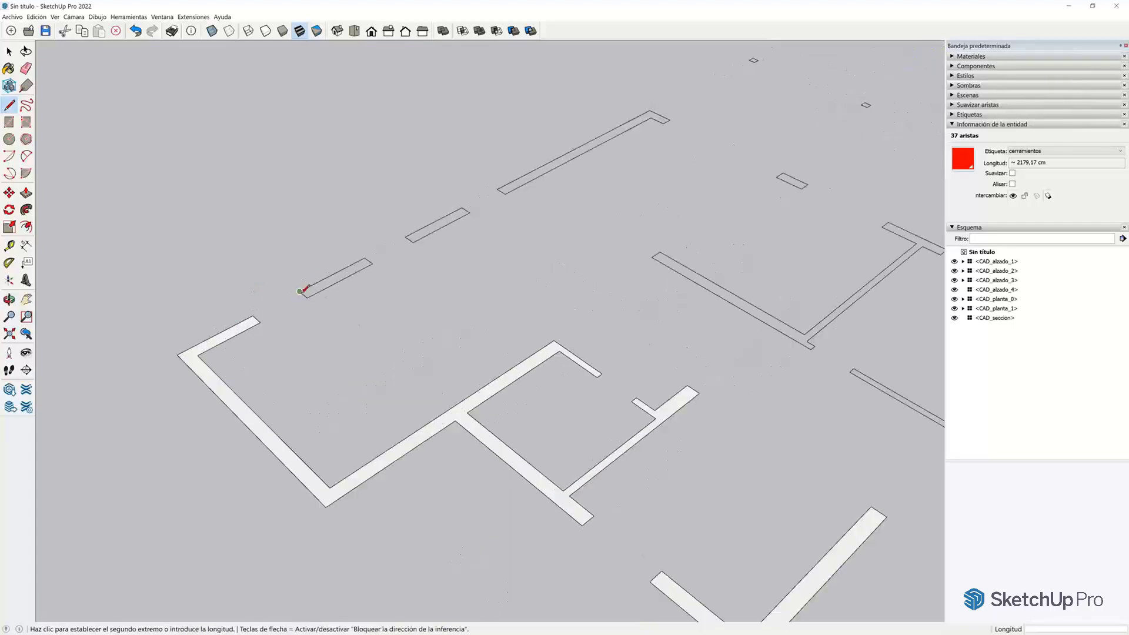
click(307, 298)
click(404, 237)
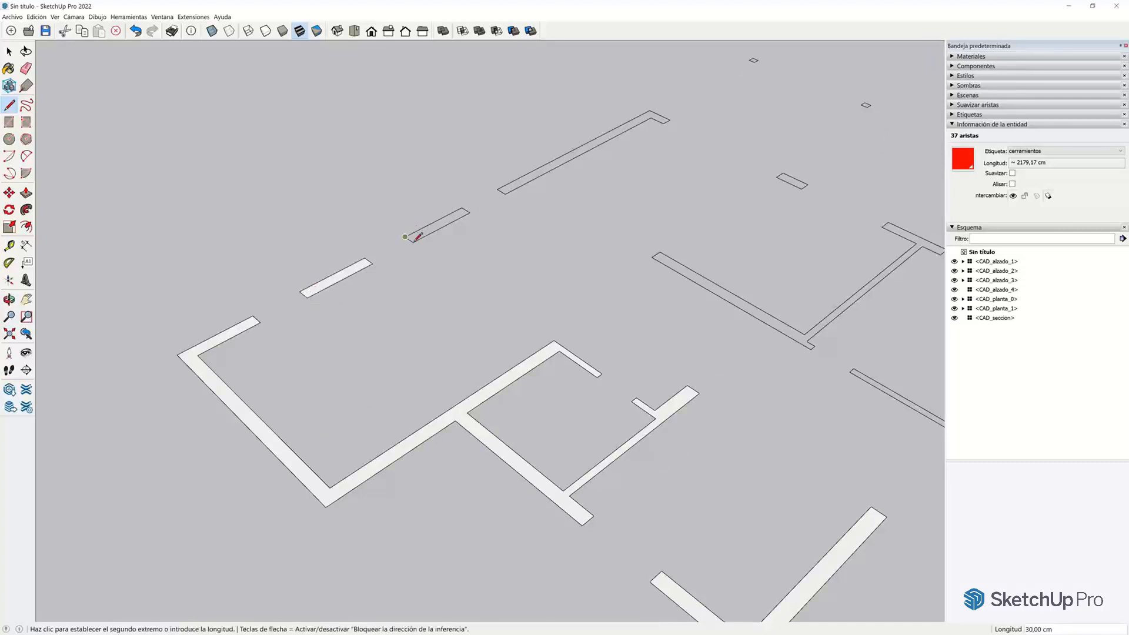
click(413, 242)
click(497, 190)
scroll(470, 176, down, 3)
scroll(579, 157, up, 3)
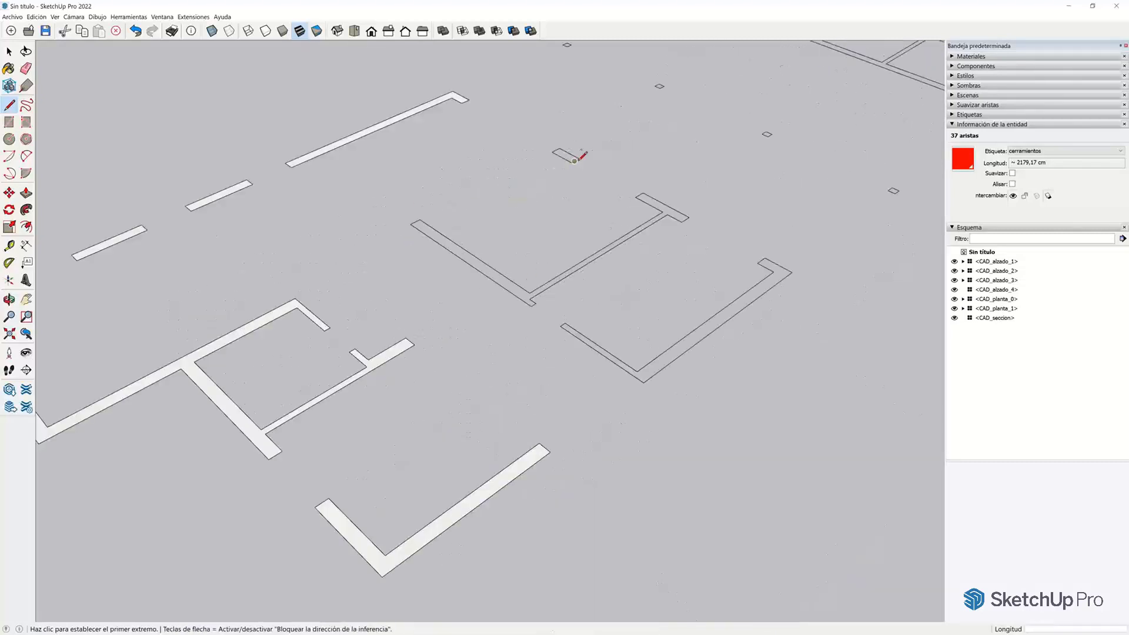
click(579, 157)
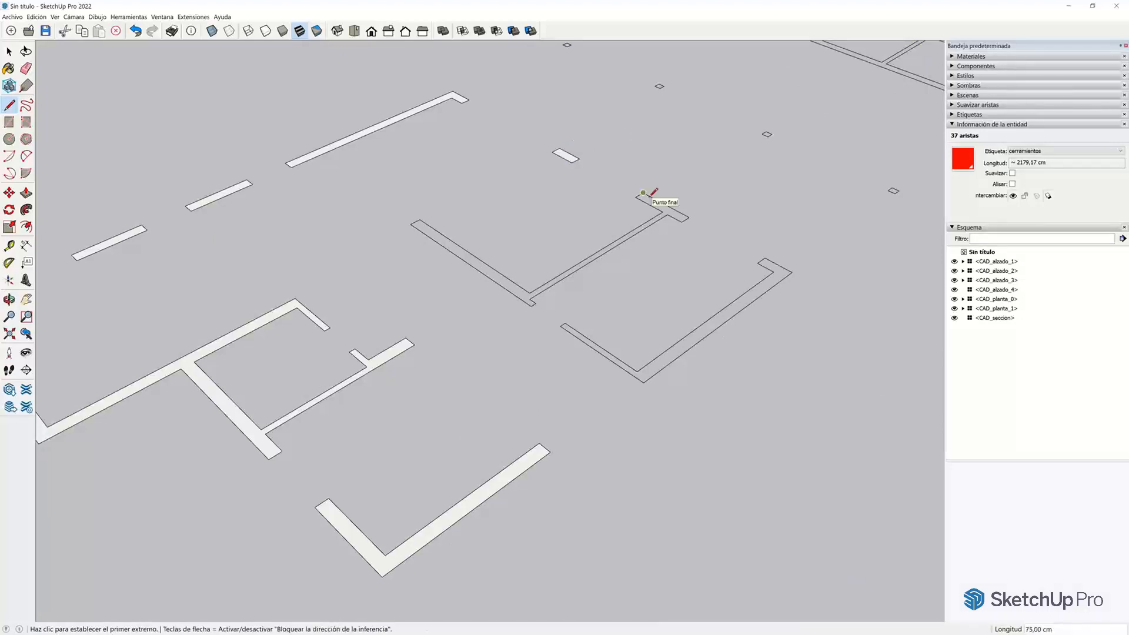
click(643, 192)
click(690, 218)
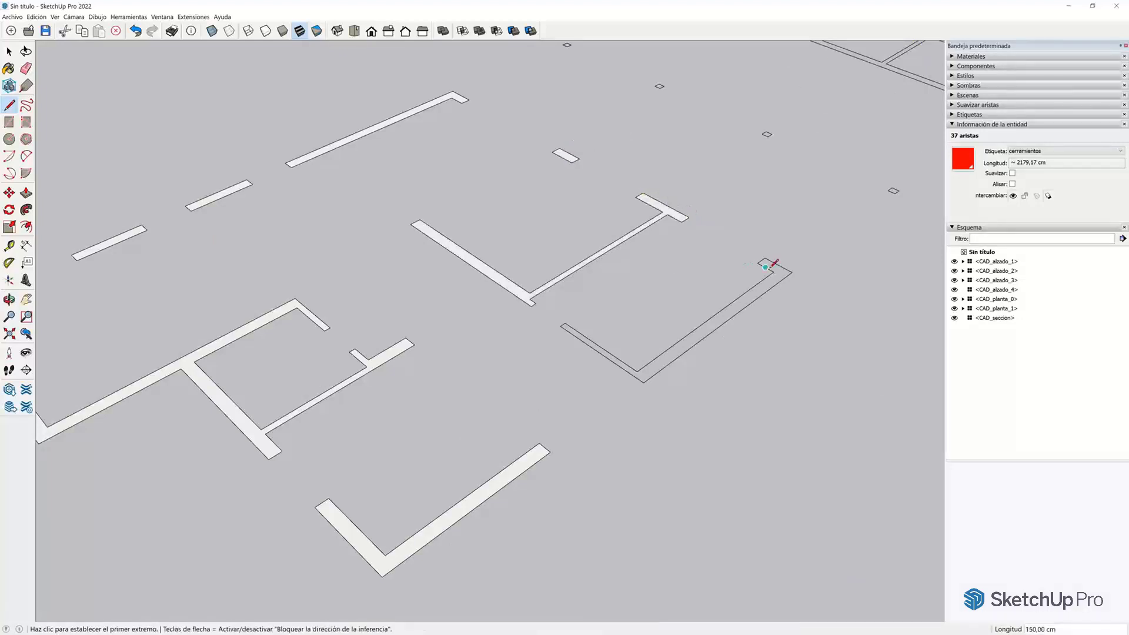
click(764, 258)
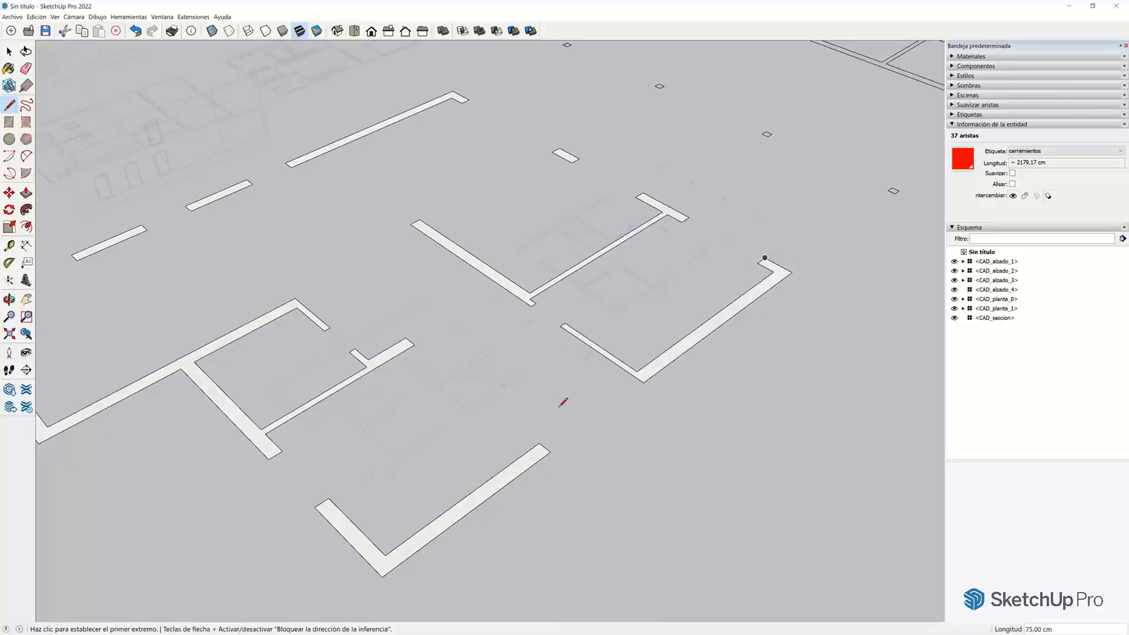
scroll(275, 323, down, 8)
key(Escape)
Click the floor plans and elevations to identify each CAD drawing, then clear the selection
scroll(119, 273, up, 3)
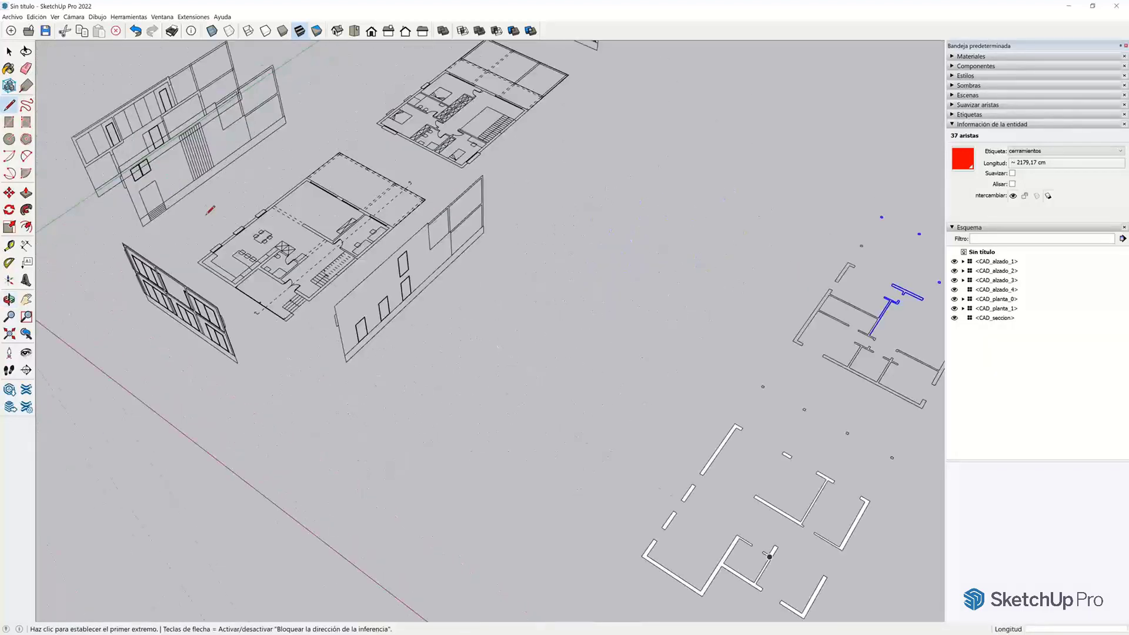
key(space)
scroll(179, 138, up, 3)
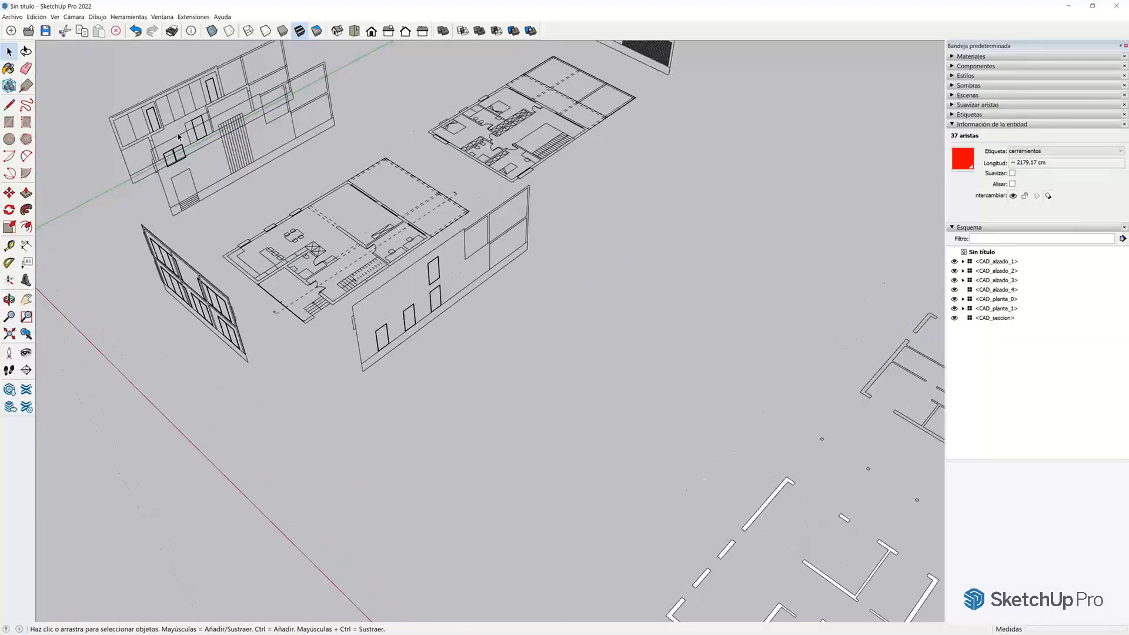
scroll(351, 339, down, 2)
click(330, 306)
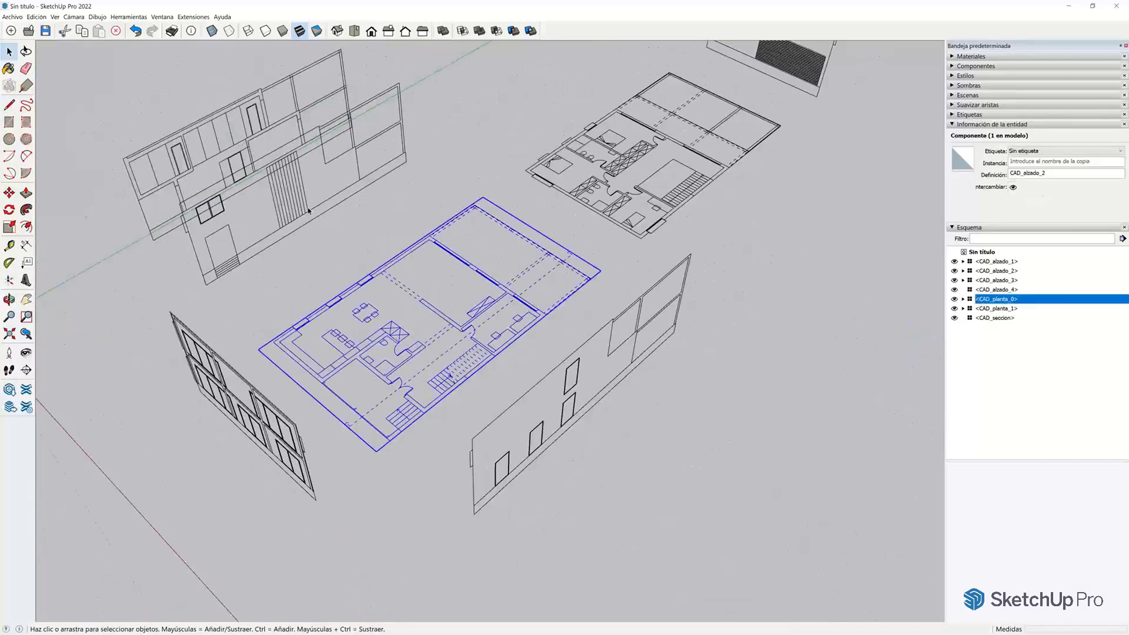
click(206, 187)
click(567, 204)
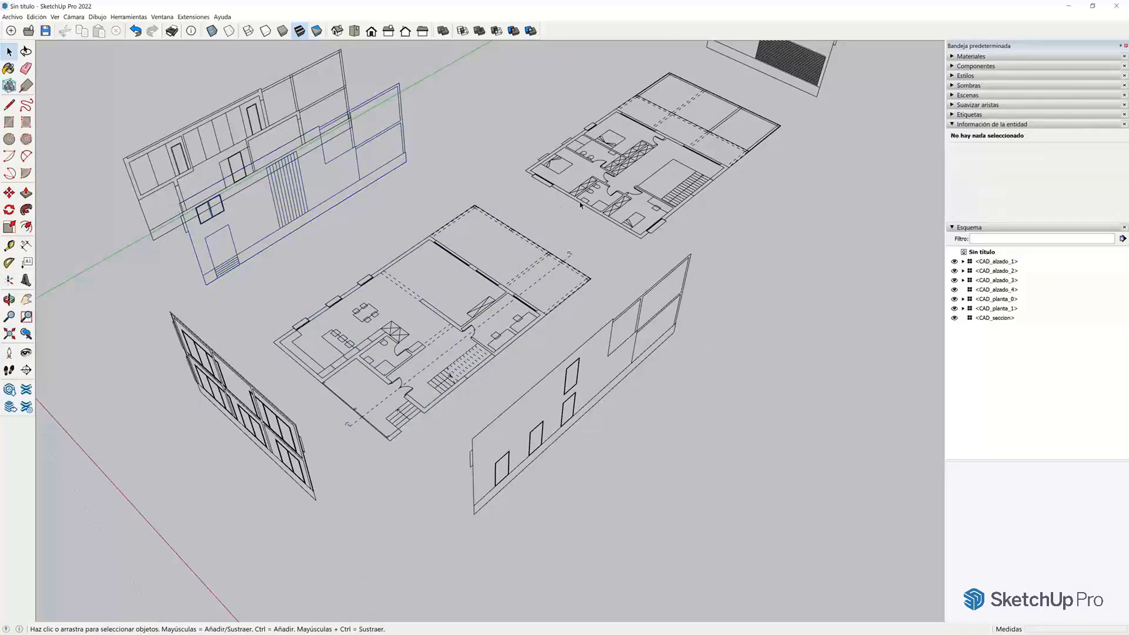
click(581, 204)
click(589, 340)
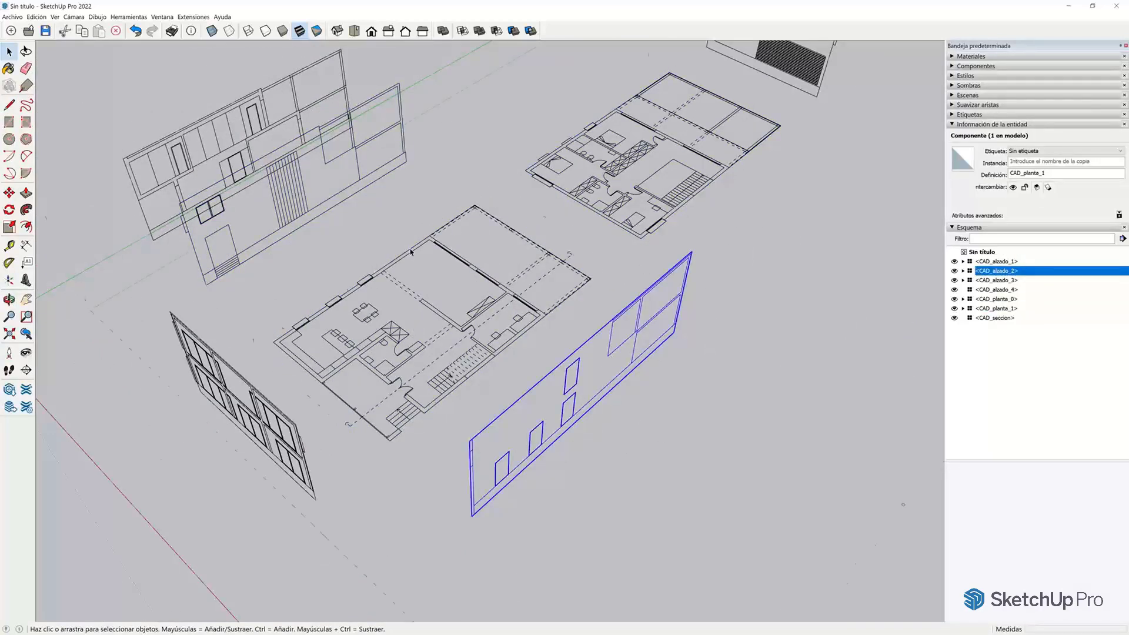
scroll(577, 383, down, 2)
click(577, 383)
scroll(464, 381, up, 1)
scroll(454, 286, up, 1)
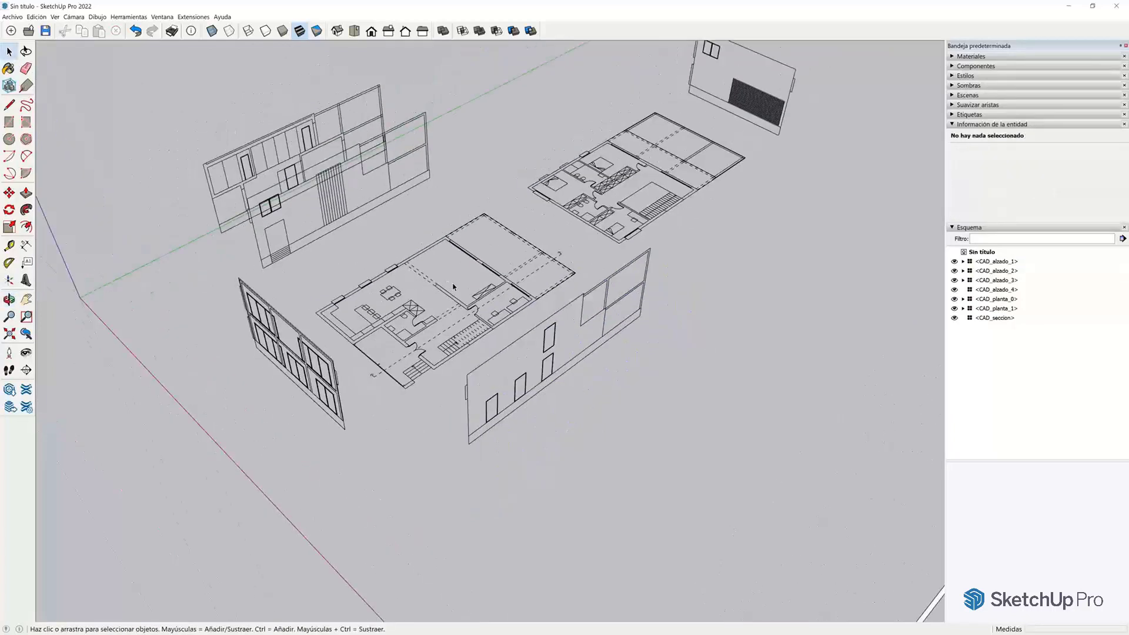
scroll(453, 286, up, 2)
scroll(435, 271, up, 1)
Draw a roughly 840 × 308.20 cm rectangle between two room corners of the ground-floor plan
key(r)
scroll(406, 241, up, 1)
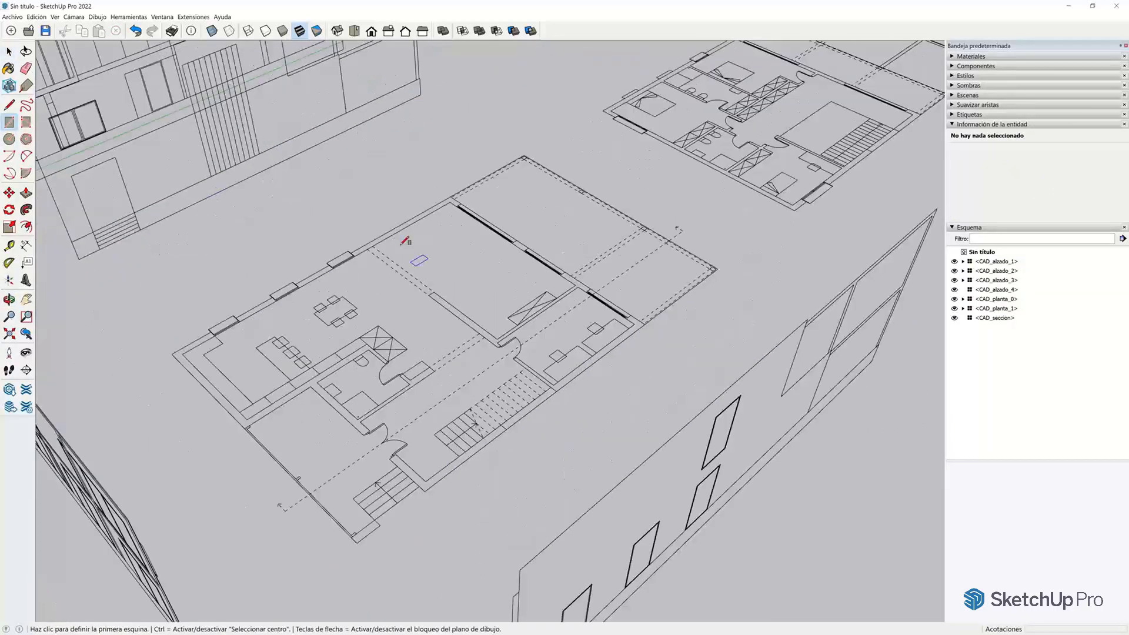
click(376, 238)
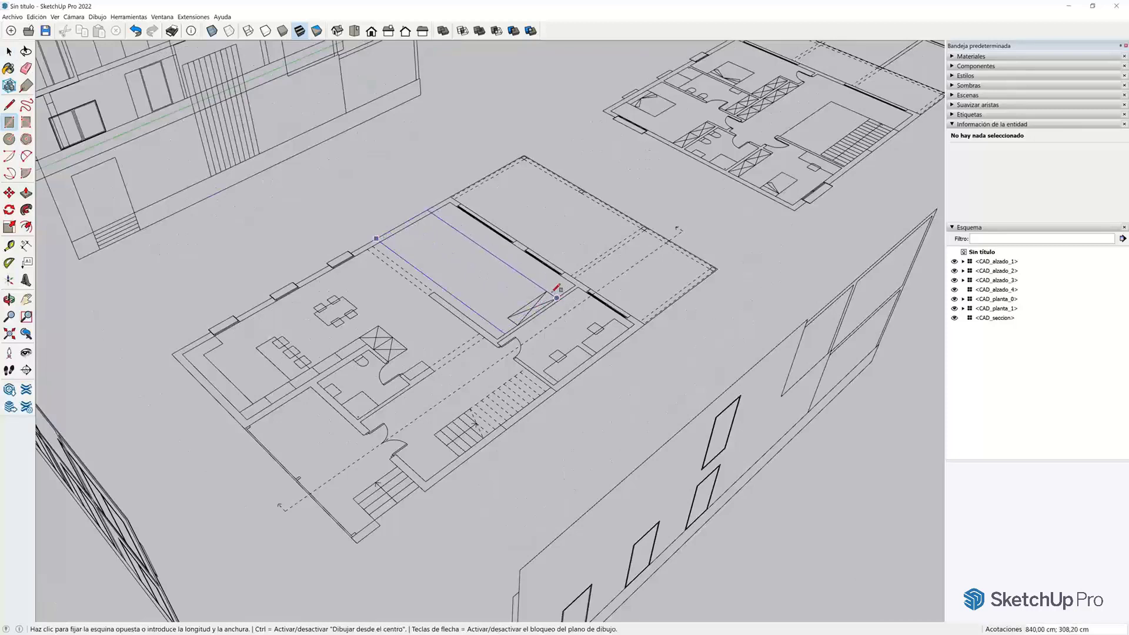
click(546, 292)
key(space)
click(451, 275)
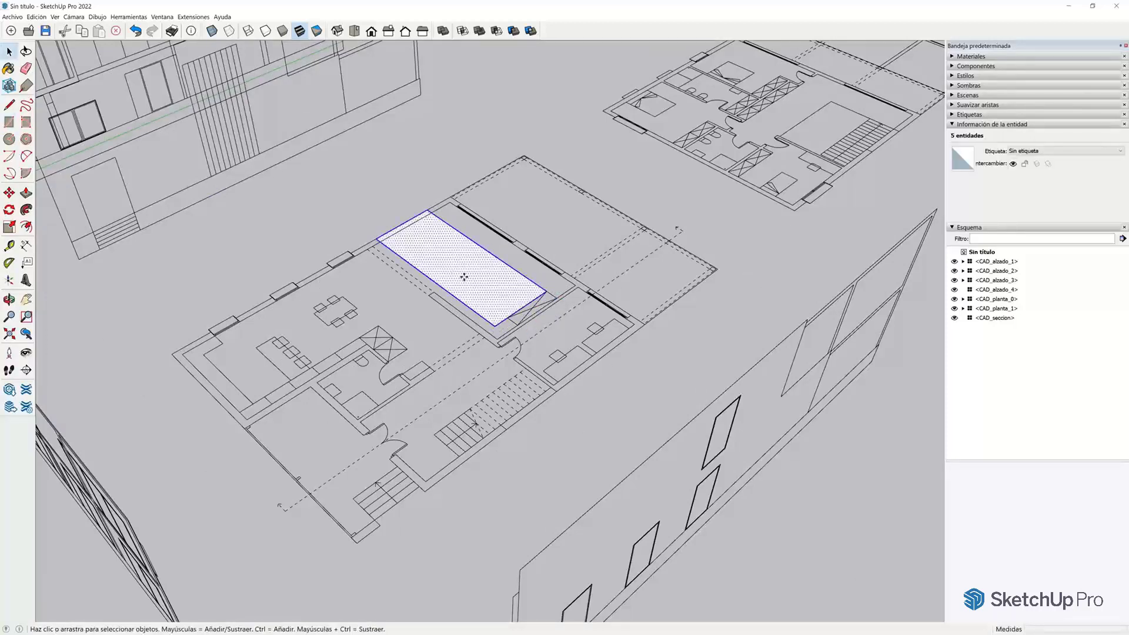
Move the rectangle and drop it back in place, then select the CAD_planta_0 component
key(m)
click(465, 277)
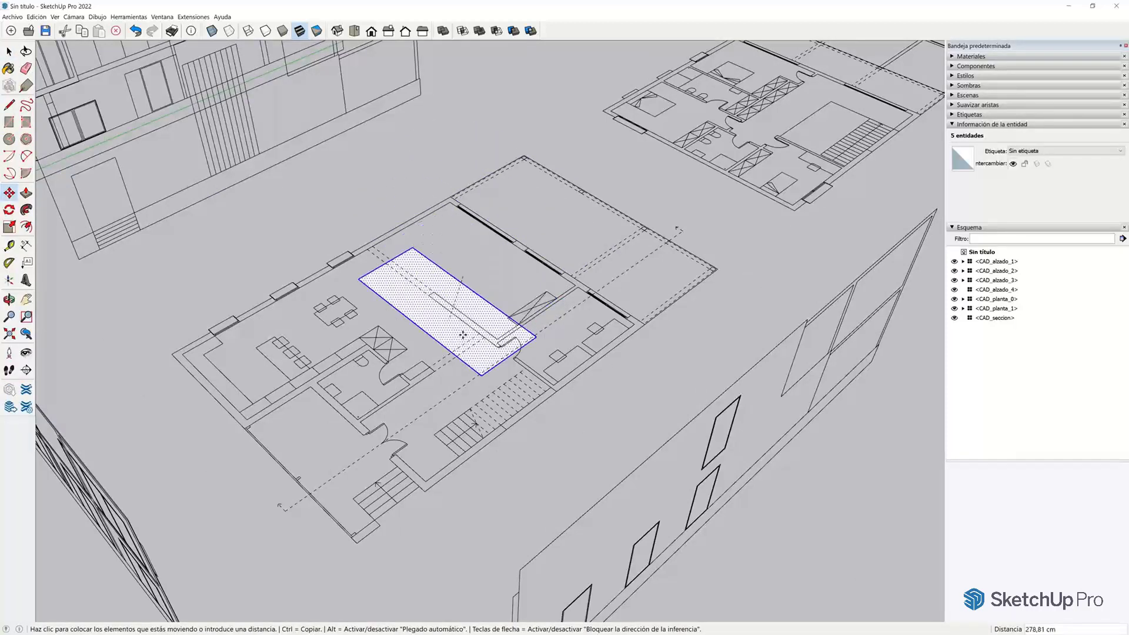
click(464, 277)
key(space)
click(521, 349)
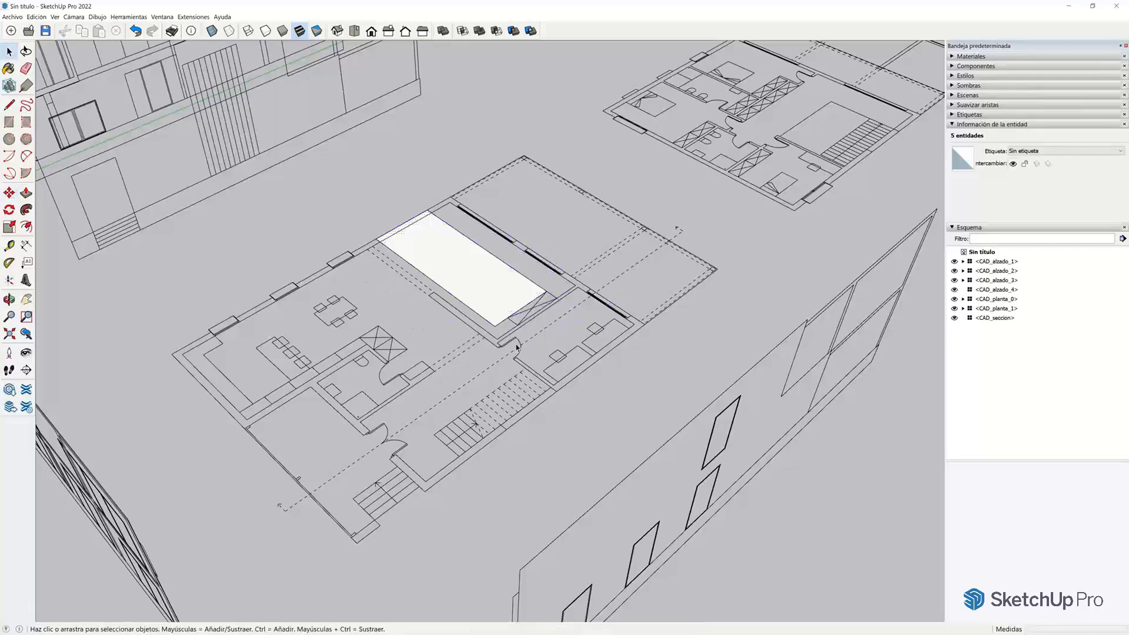
click(521, 349)
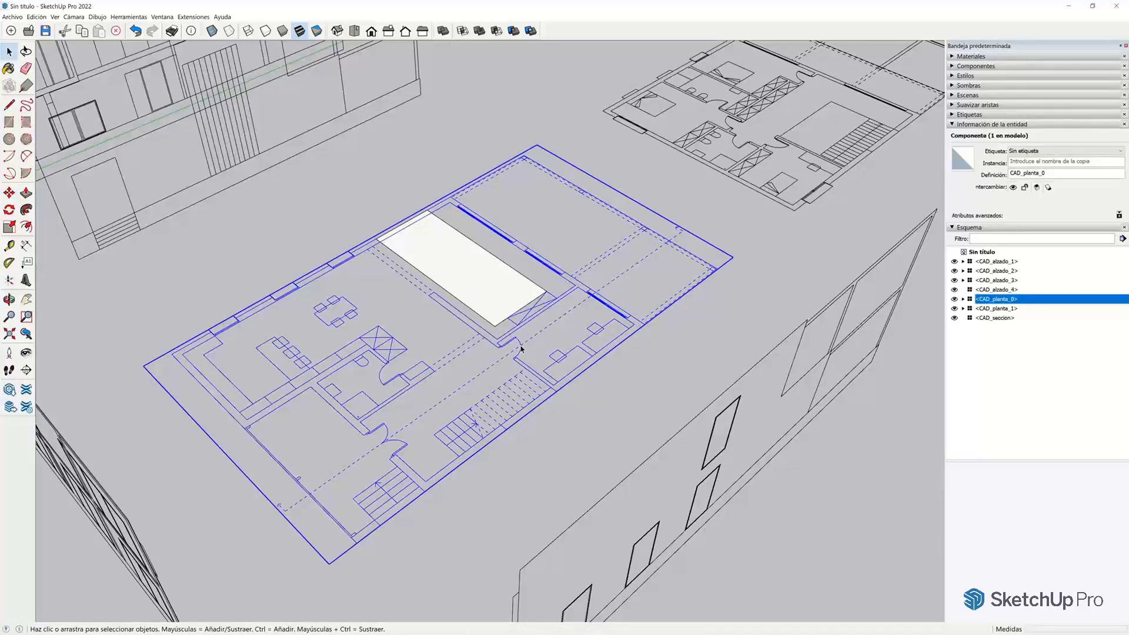
Scale the rectangle with its edges lengthwise out to the plan's wall line
double_click(456, 276)
key(s)
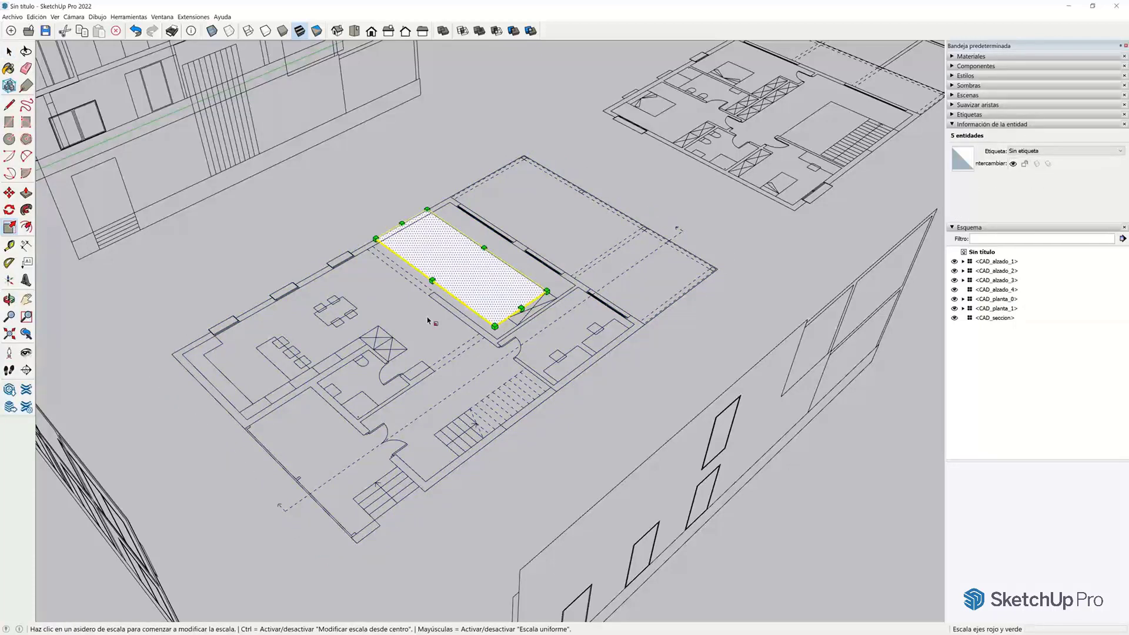
scroll(428, 320, down, 1)
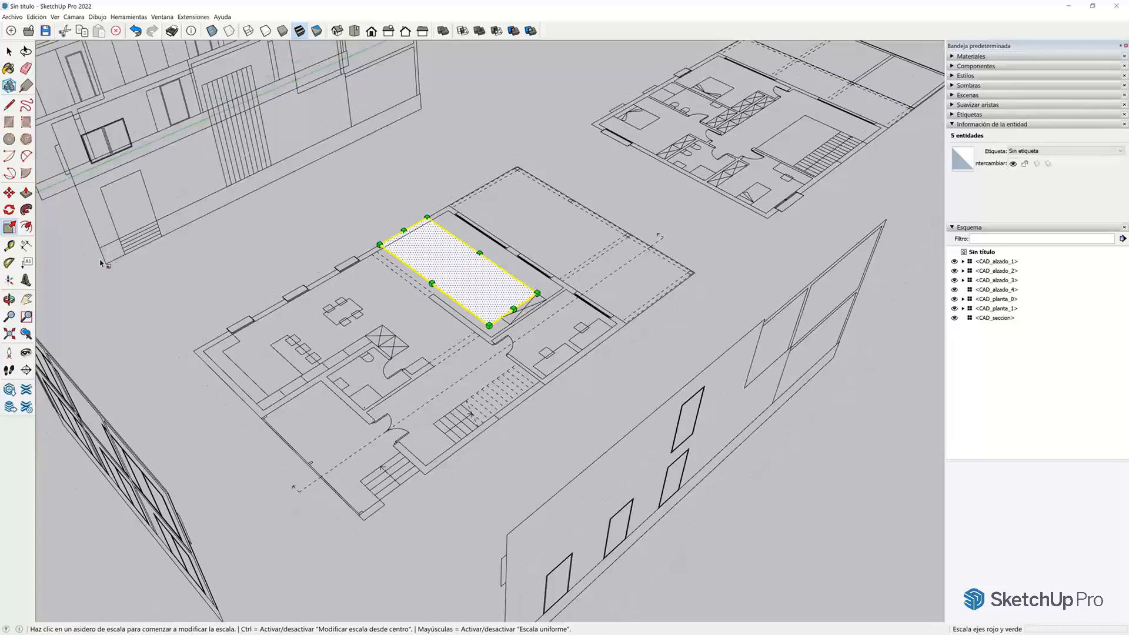
scroll(101, 263, down, 1)
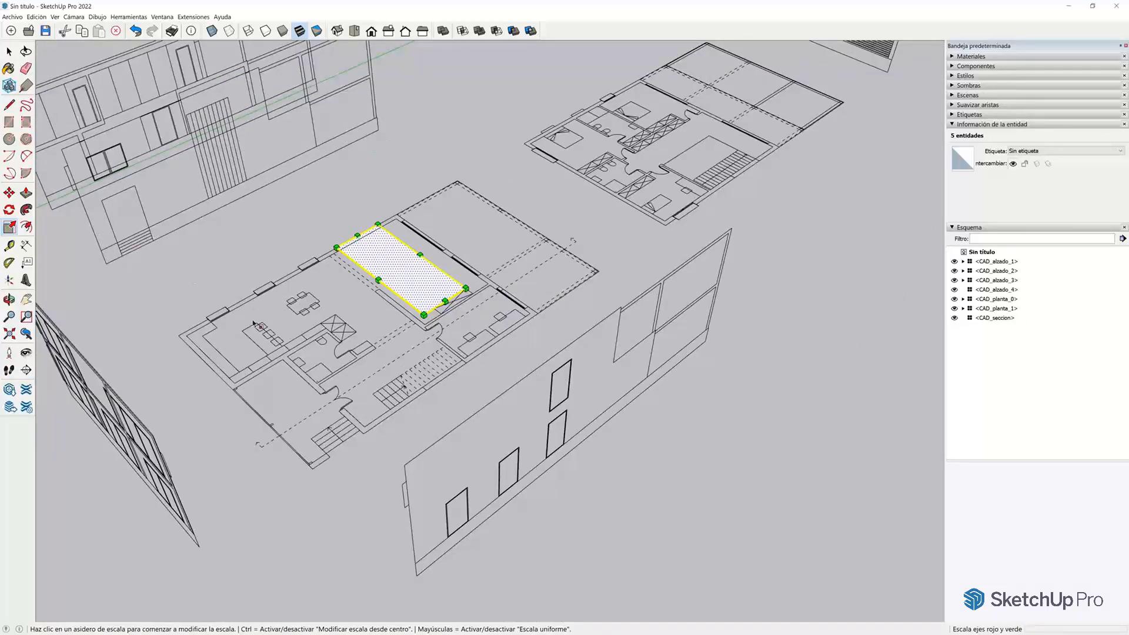
scroll(378, 325, up, 1)
scroll(378, 325, up, 1)
click(458, 299)
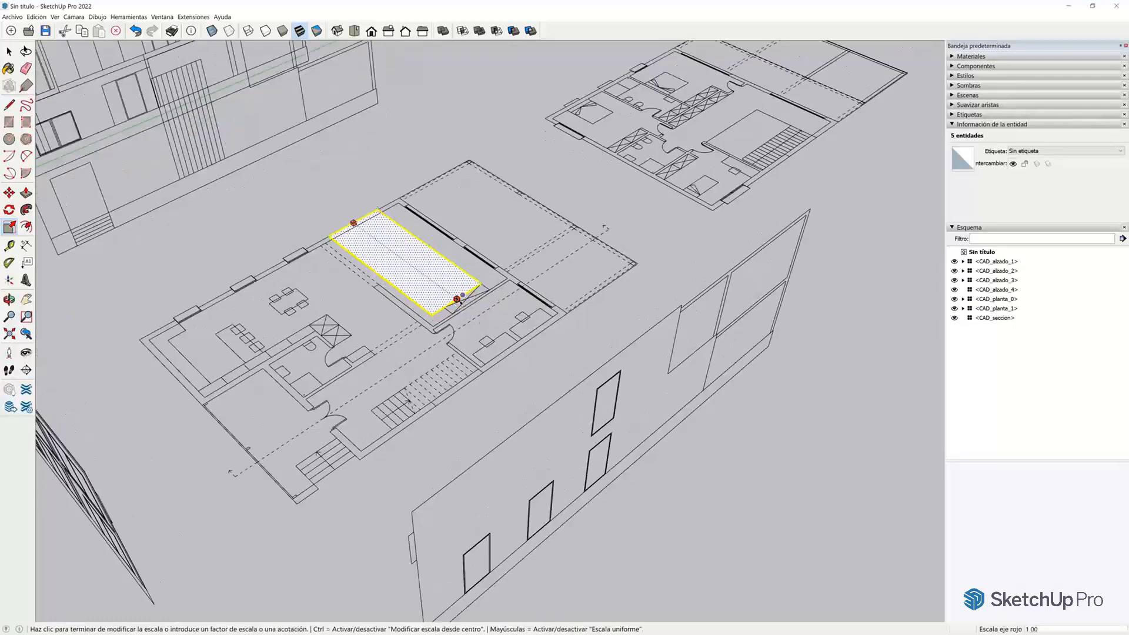
click(521, 346)
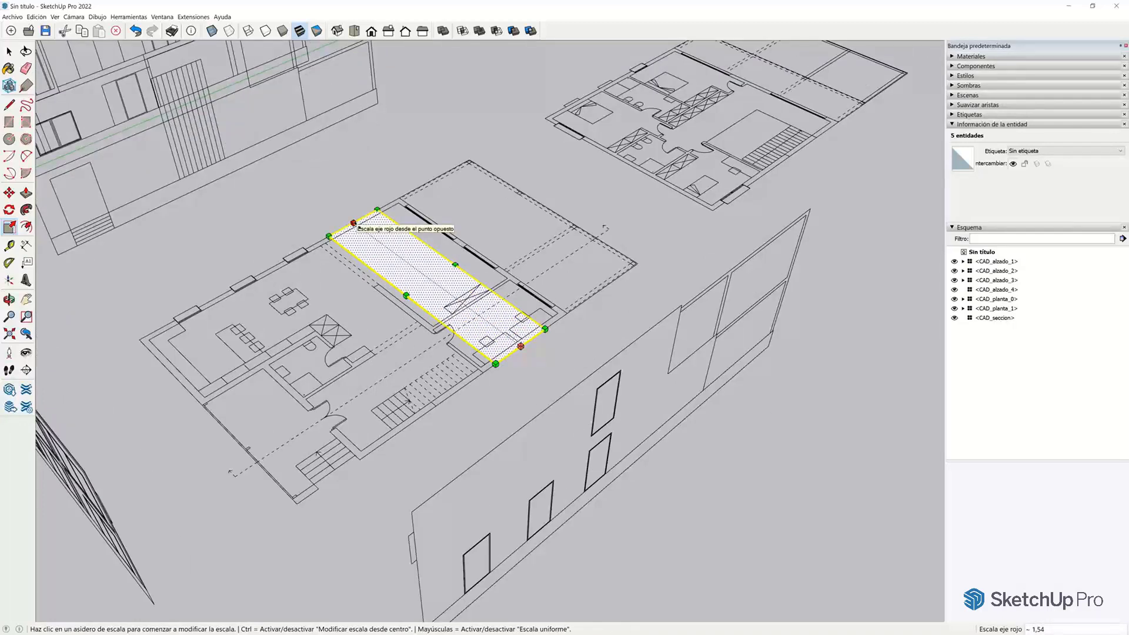
click(353, 224)
click(353, 226)
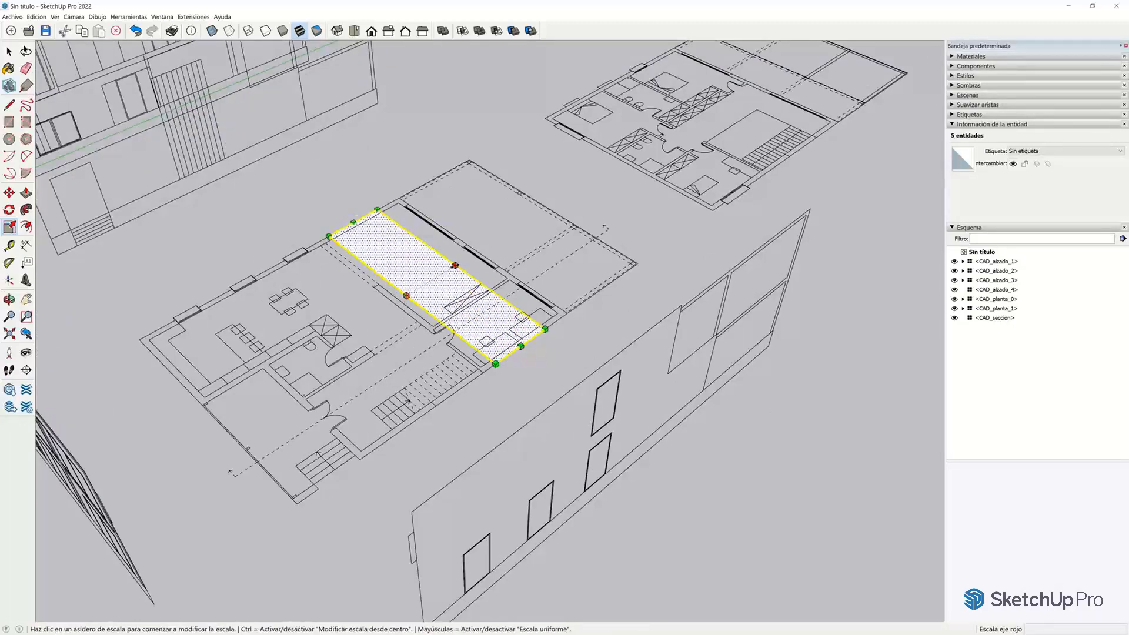
Stretch the rectangle across to the plan's far and left edges to cover the whole outline
click(454, 266)
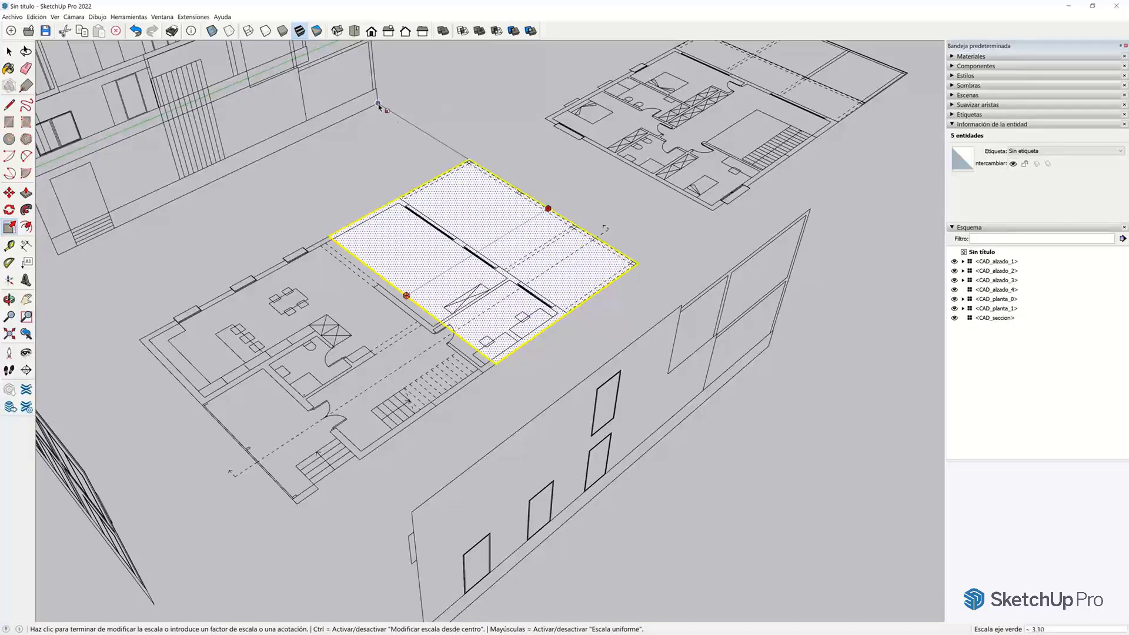
click(486, 296)
scroll(486, 295, down, 2)
click(411, 304)
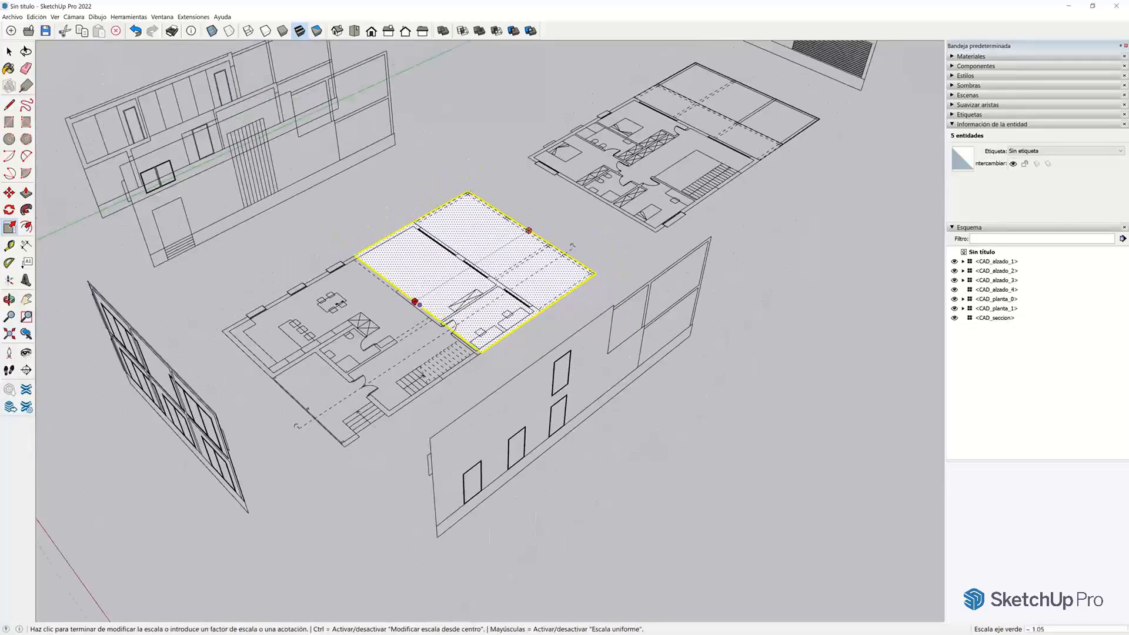
click(194, 283)
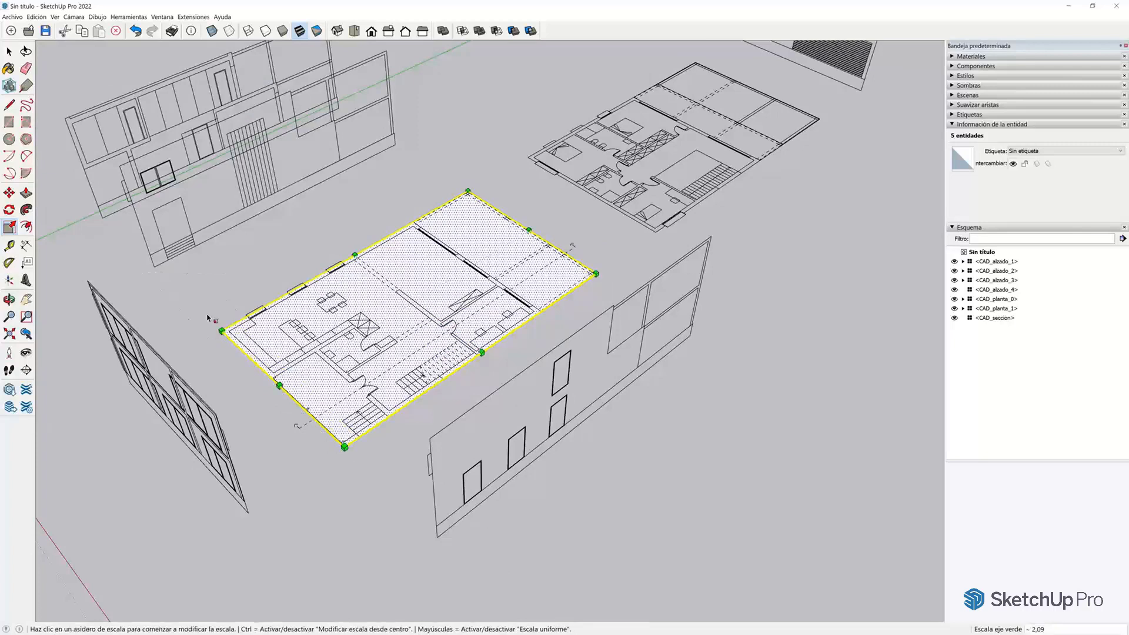
mouse_move(271, 403)
middle_down()
mouse_move(290, 403)
mouse_move(322, 316)
middle_up()
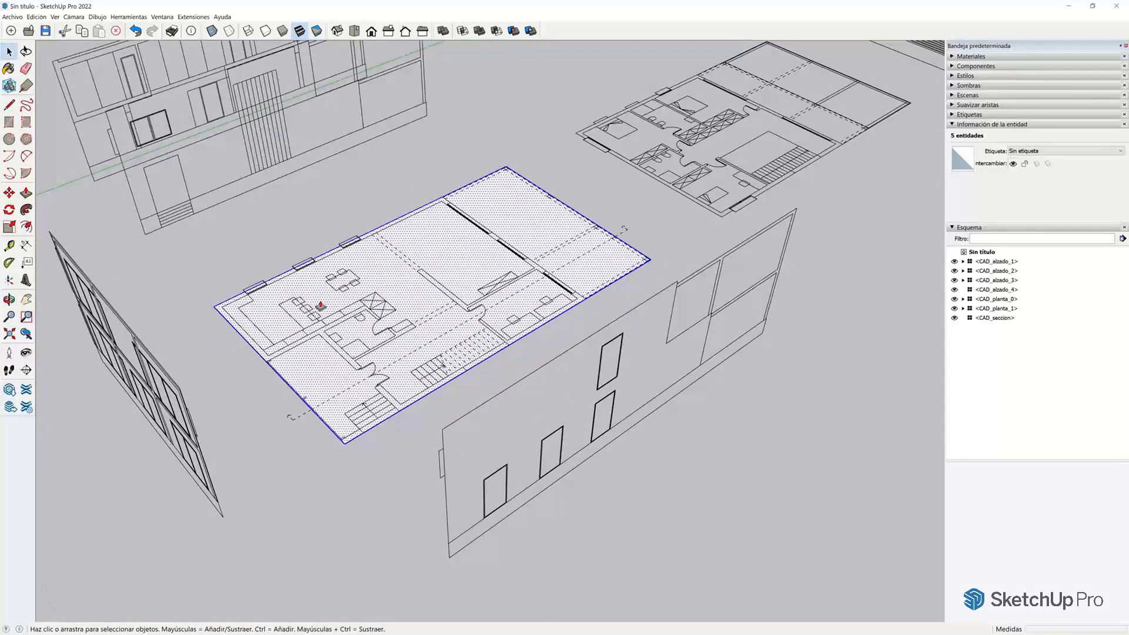
key(p)
click(381, 258)
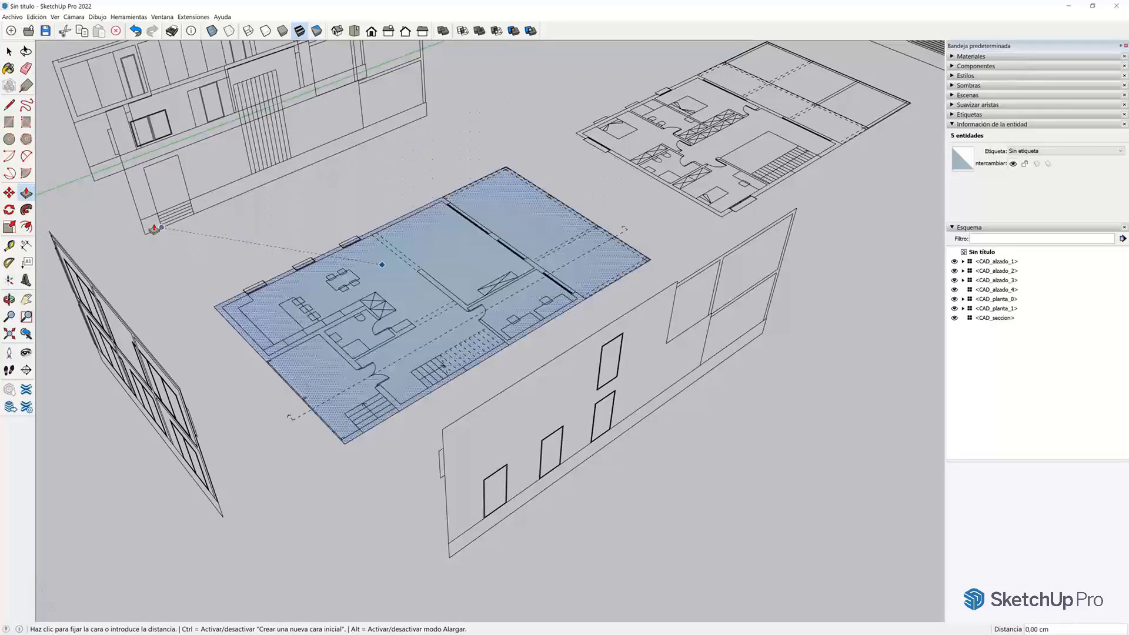
Extrude the rectangle into a solid slab, snapping its thickness to an elevation endpoint
click(155, 227)
mouse_move(149, 238)
middle_down()
mouse_move(227, 238)
mouse_move(100, 270)
middle_up()
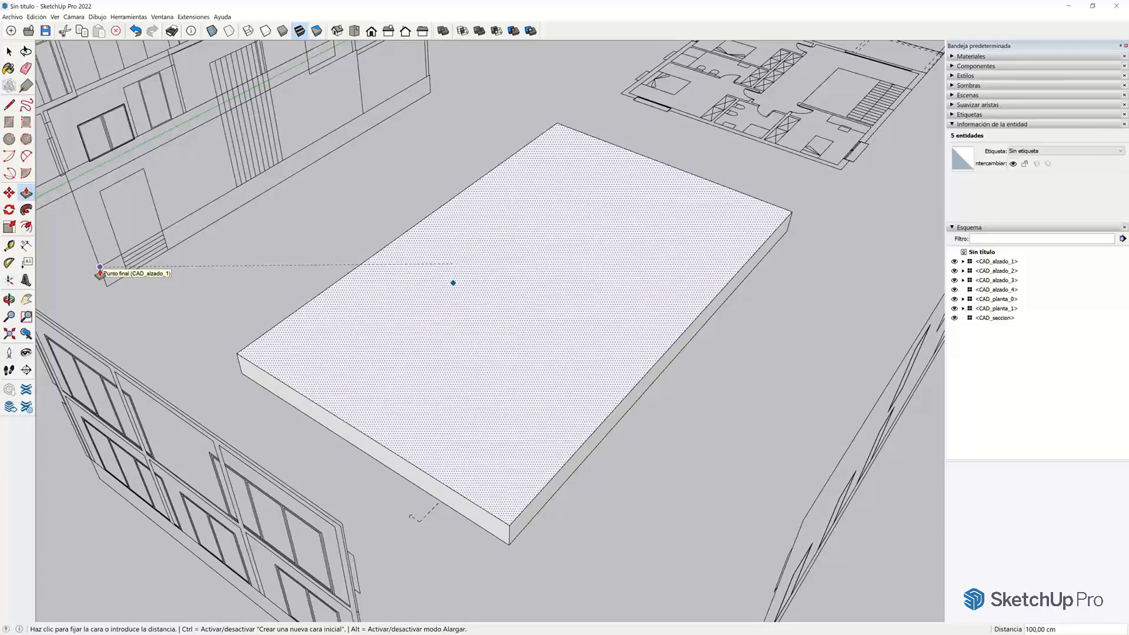
click(100, 269)
key(space)
Move the CAD_planta_0 plan 100 cm up onto the slab's top face
middle_drag(222, 319, 443, 387)
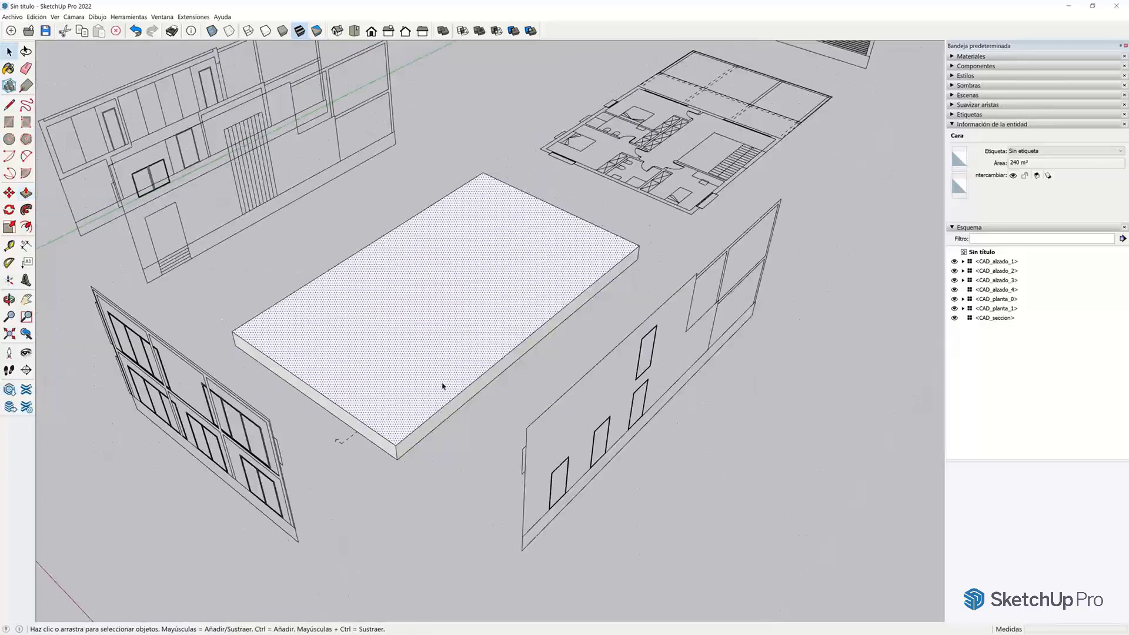
scroll(370, 471, up, 1)
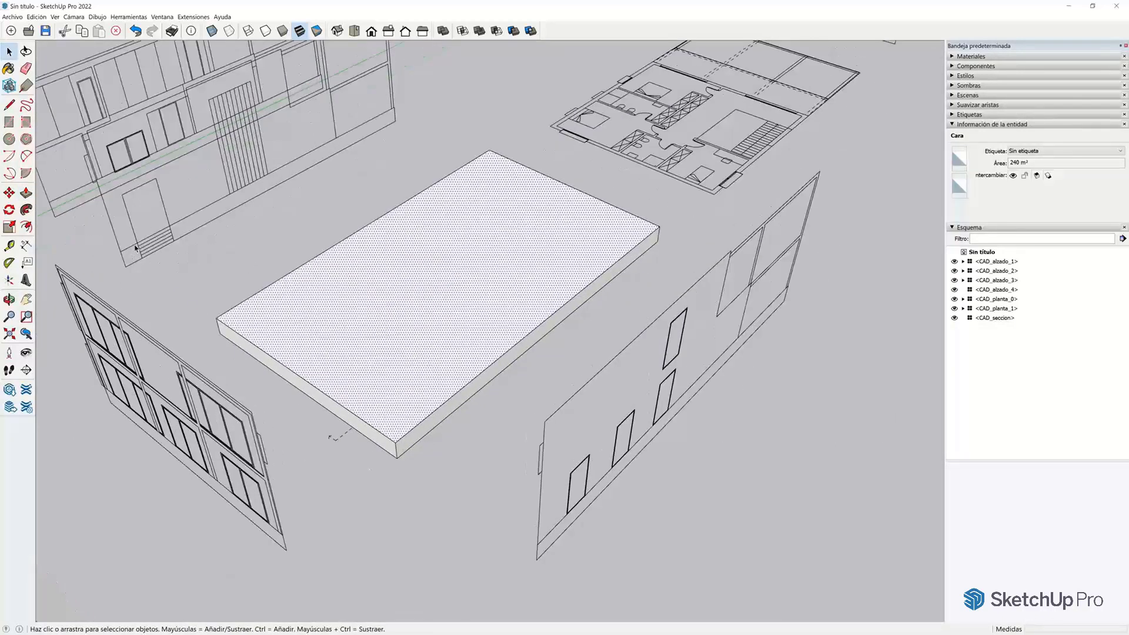
click(339, 442)
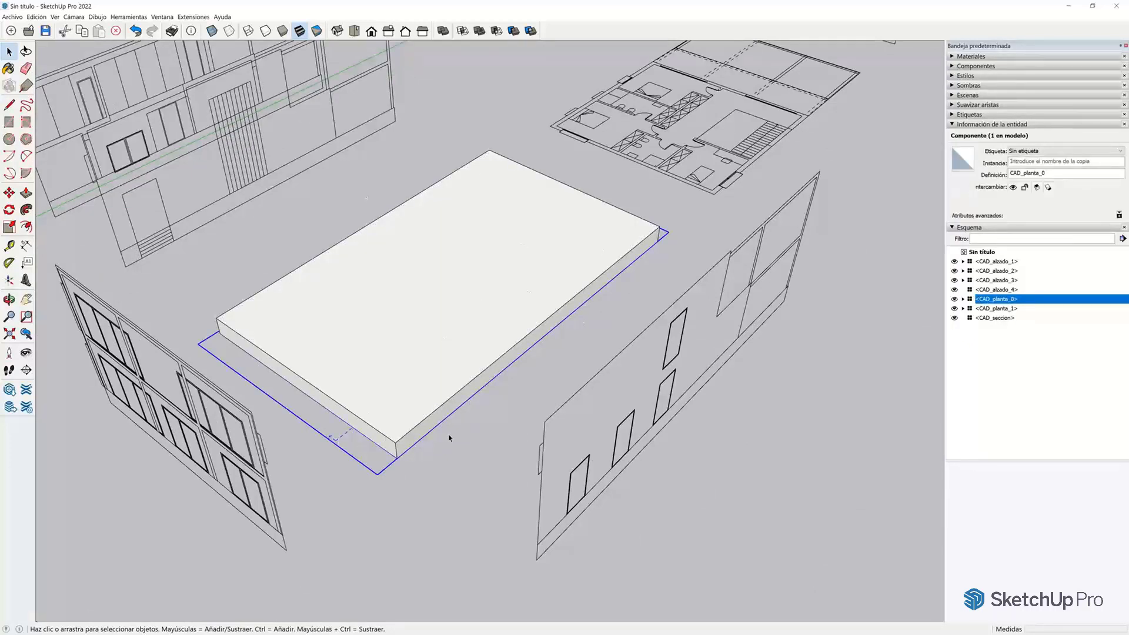
scroll(377, 454, up, 2)
scroll(371, 453, up, 3)
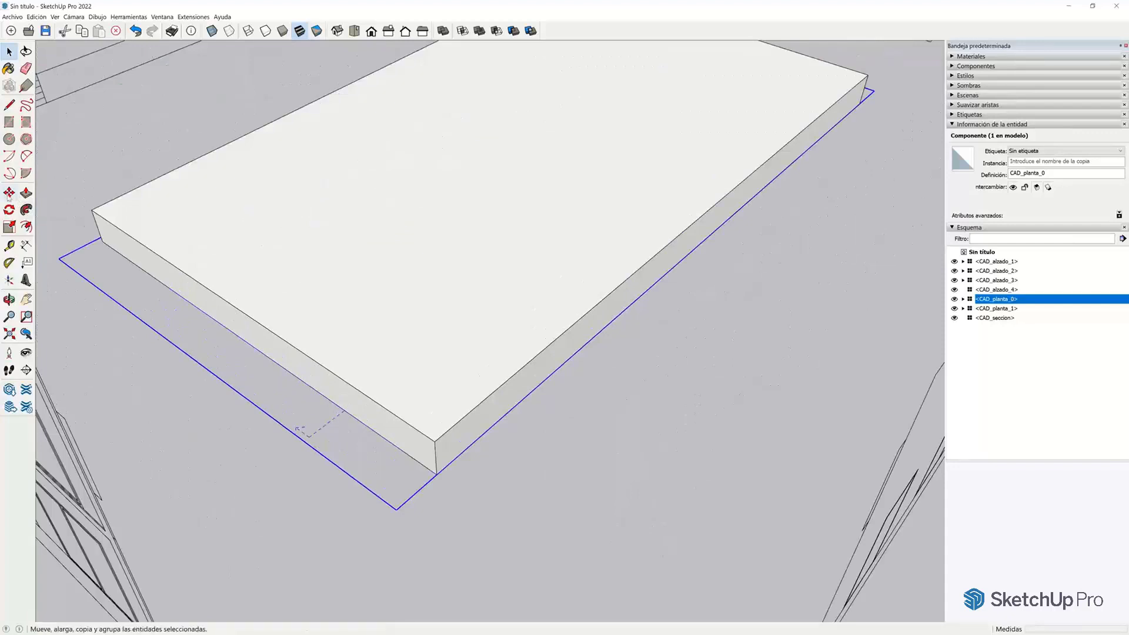
click(9, 193)
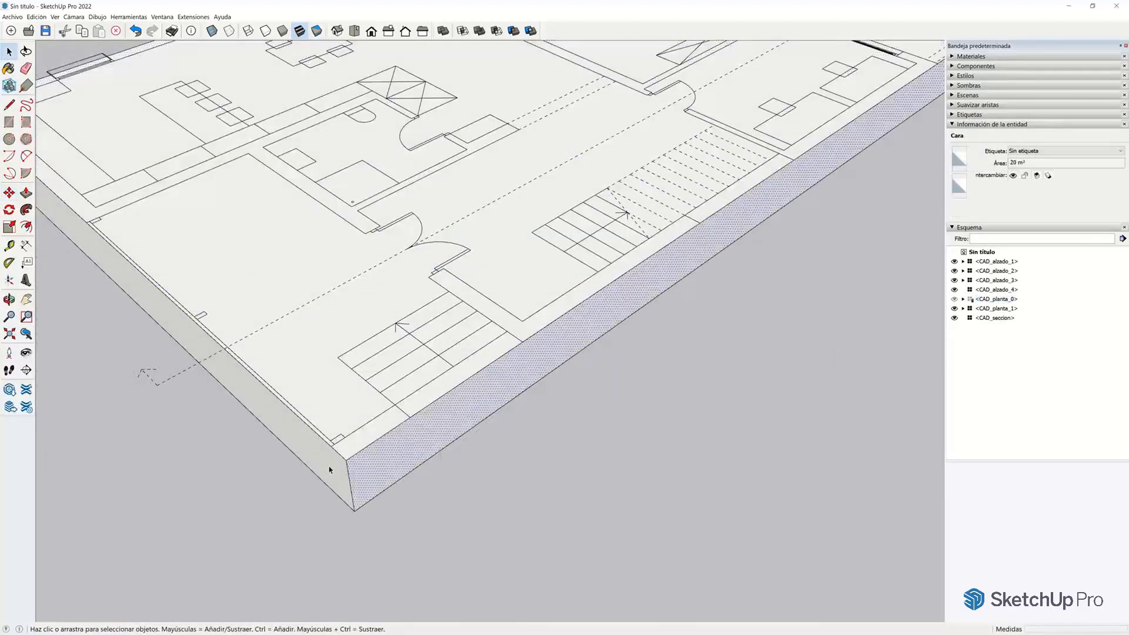
click(328, 328)
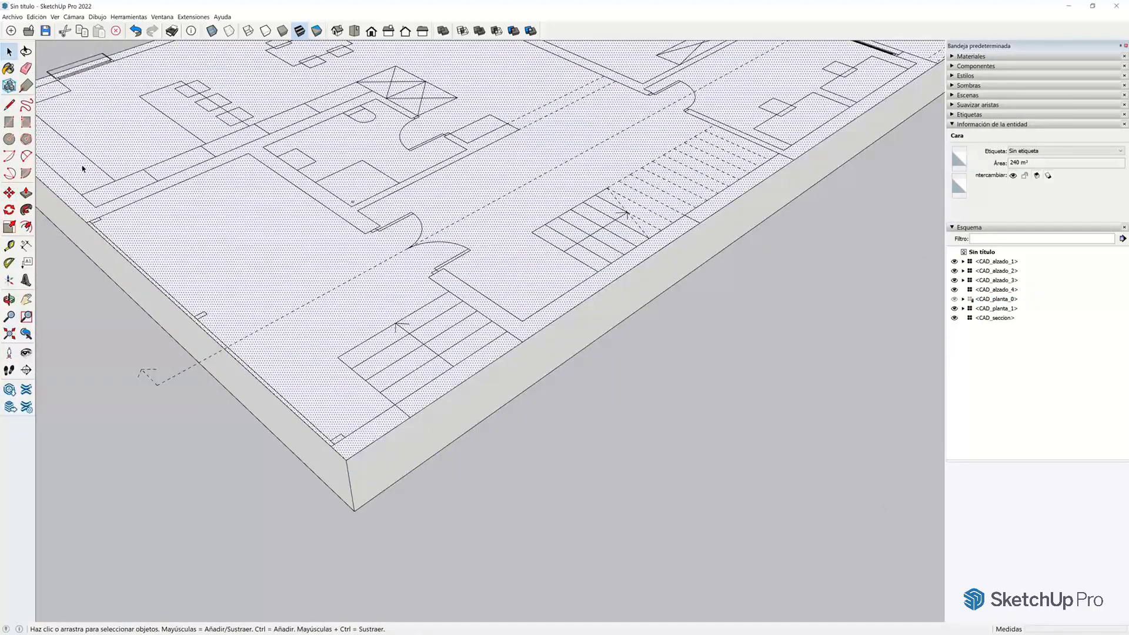
Draw a 3 m² rectangle over the entry stairs and push it 100 cm down into the slab
click(9, 121)
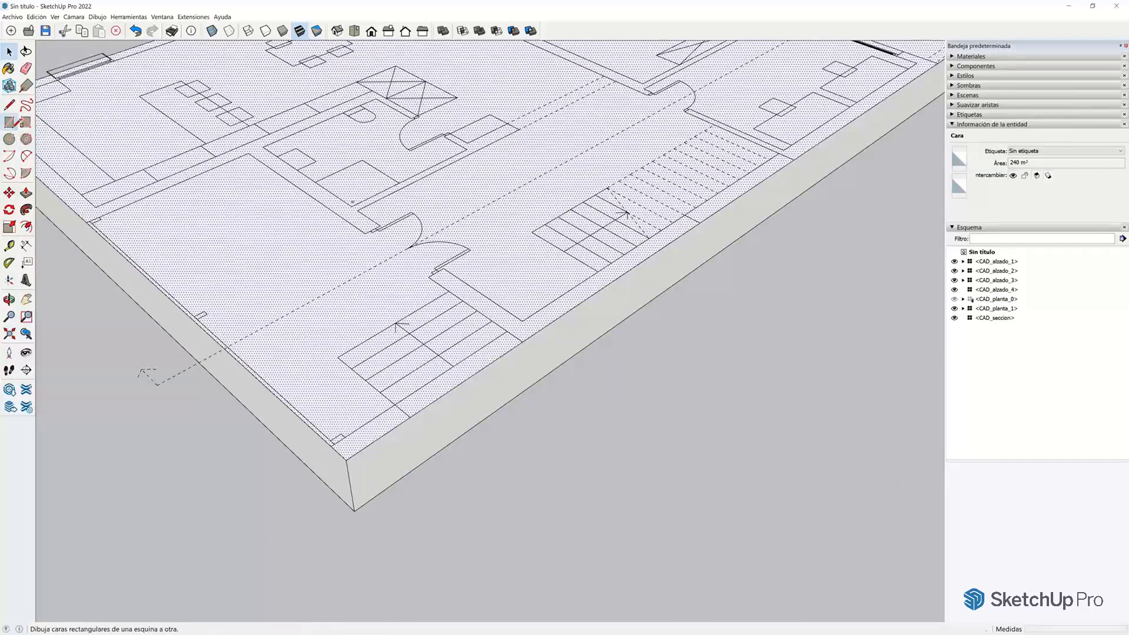
click(449, 291)
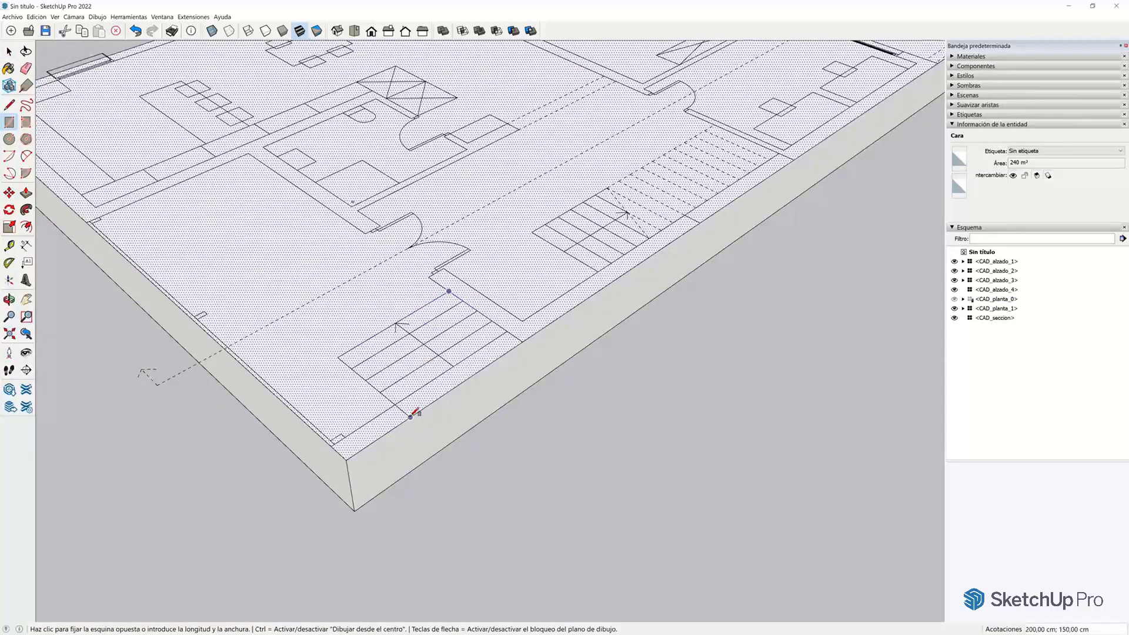
click(412, 417)
click(8, 53)
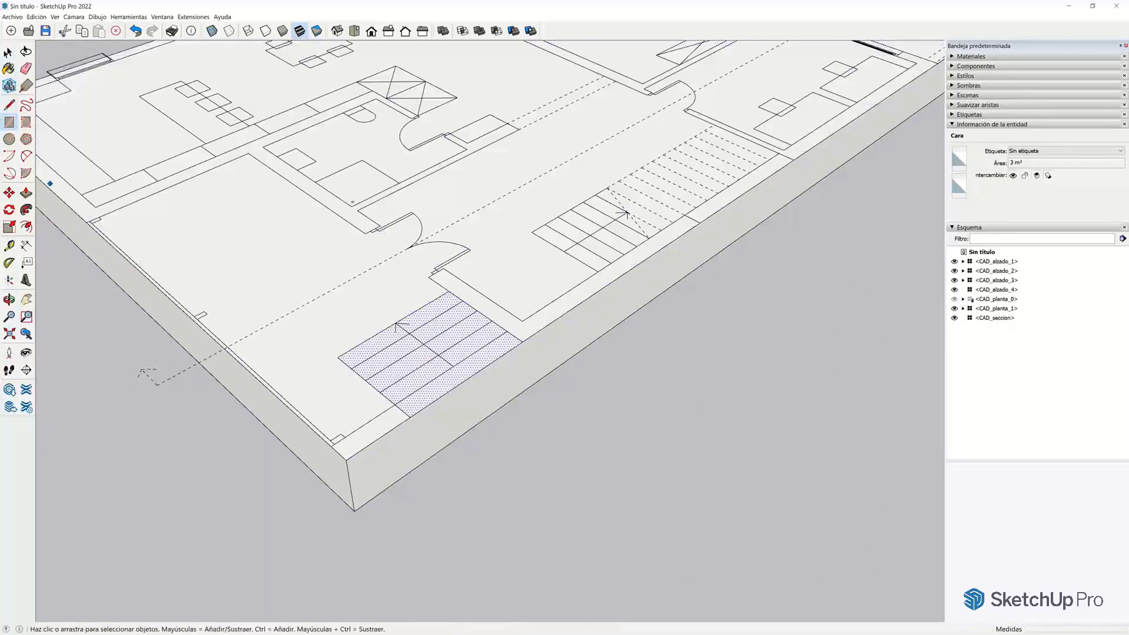
click(323, 351)
click(433, 396)
click(30, 194)
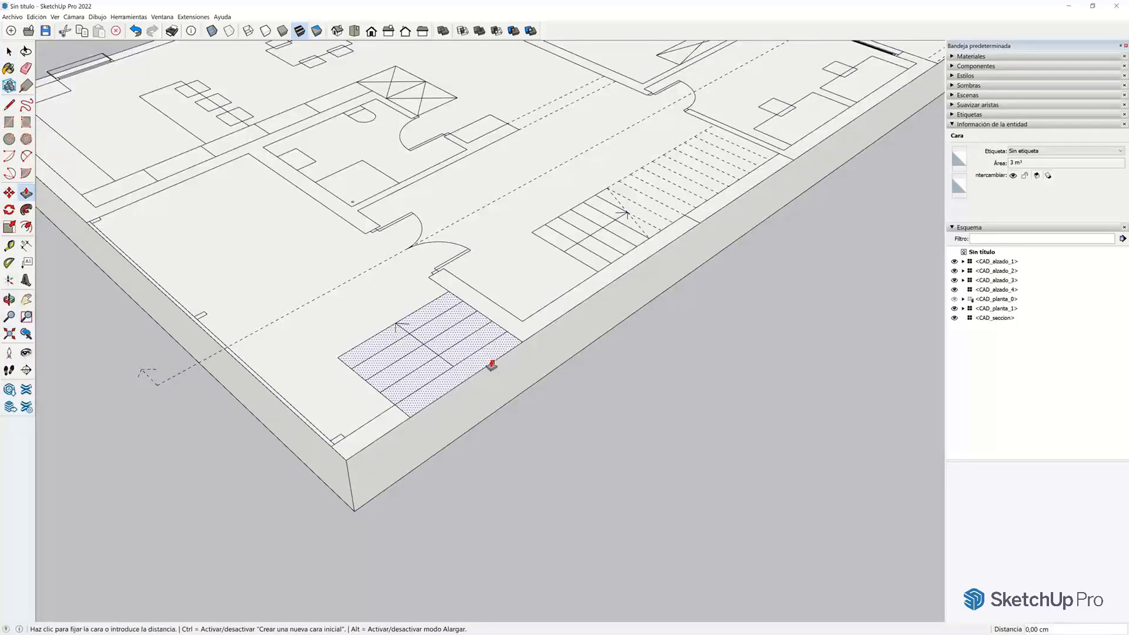
click(493, 373)
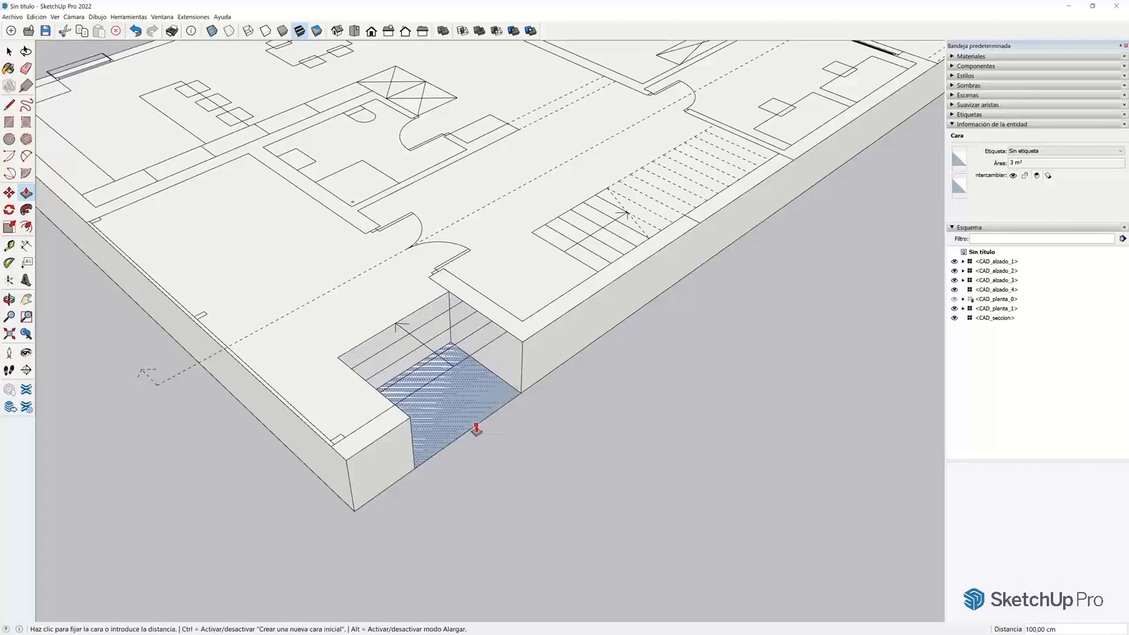
click(474, 429)
middle_drag(588, 480, 542, 486)
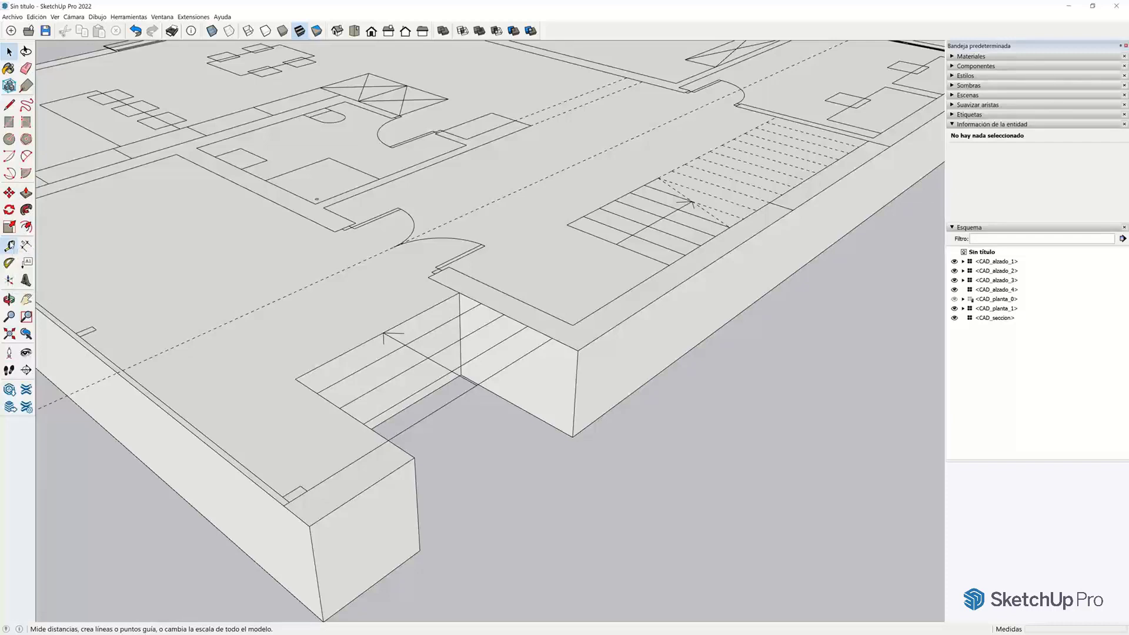
Place a guide line 30 cm from the notch's vertical edge with the Tape Measure
click(9, 246)
scroll(551, 449, up, 2)
scroll(565, 435, up, 1)
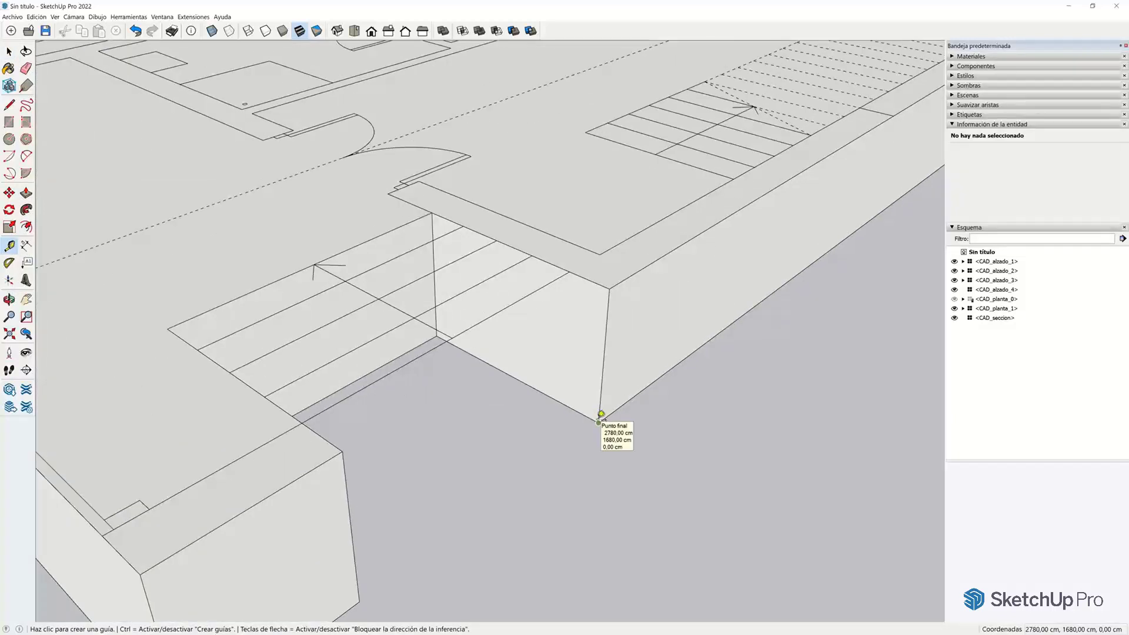
click(599, 421)
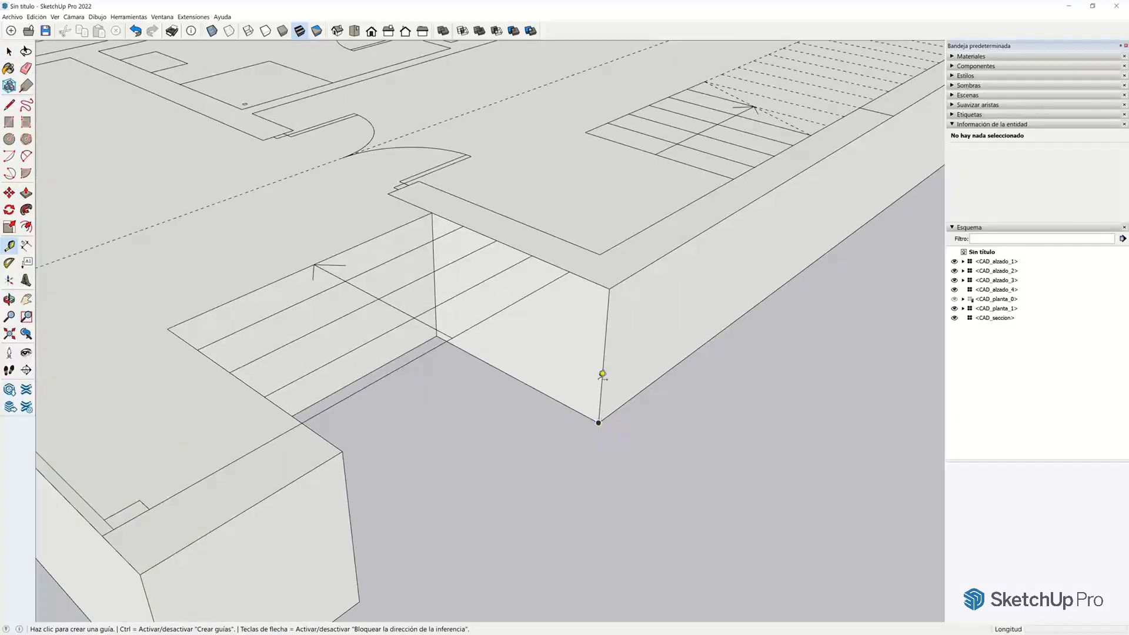
click(607, 313)
text(30)
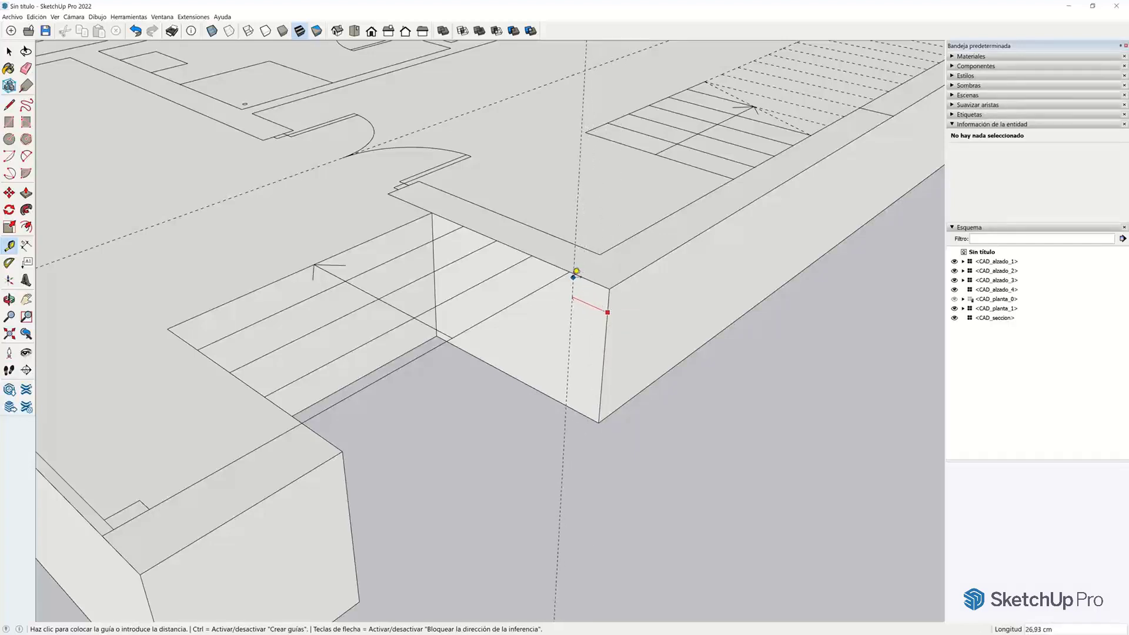
key(Return)
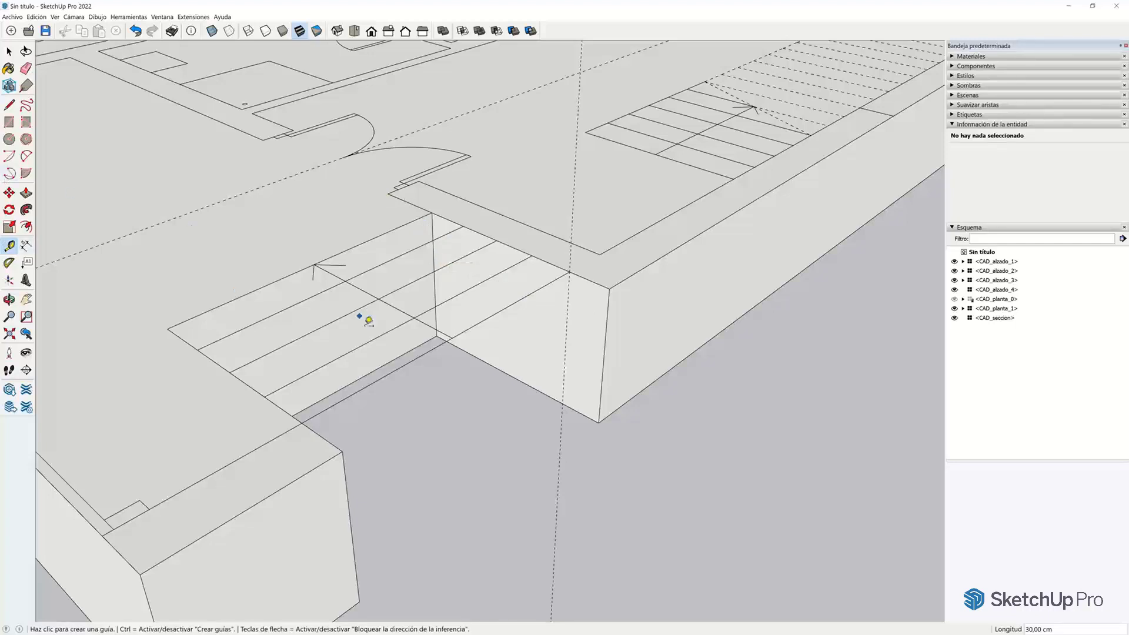
Add a 20 cm step-height guide and a second vertical guide 30 cm further
click(532, 386)
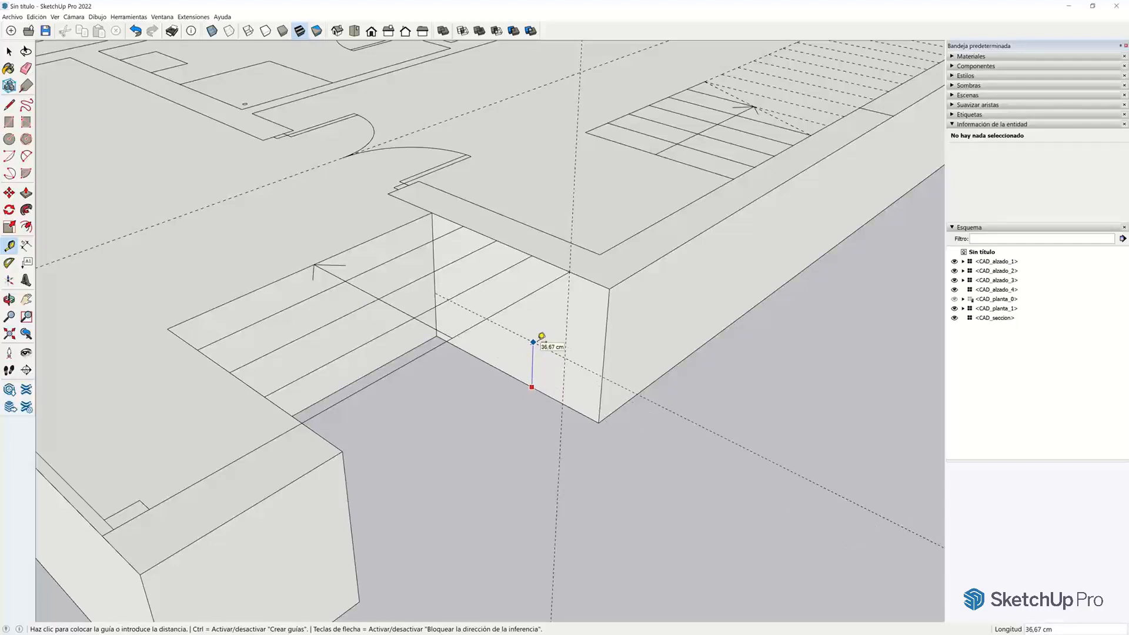
text(m)
key(Return)
key(space)
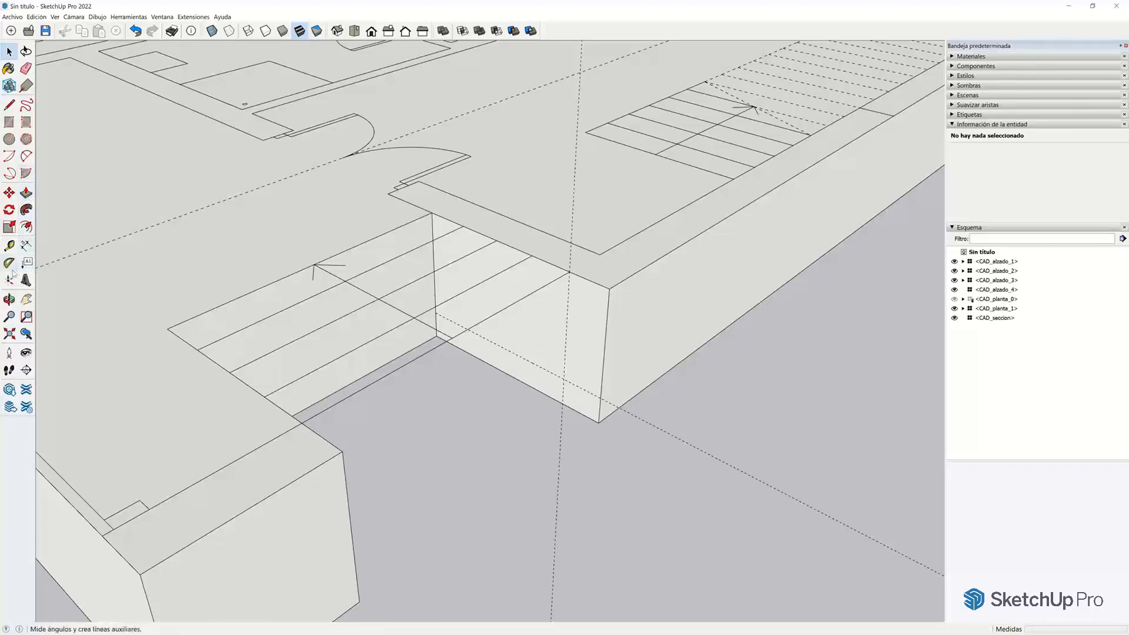
click(9, 246)
click(566, 343)
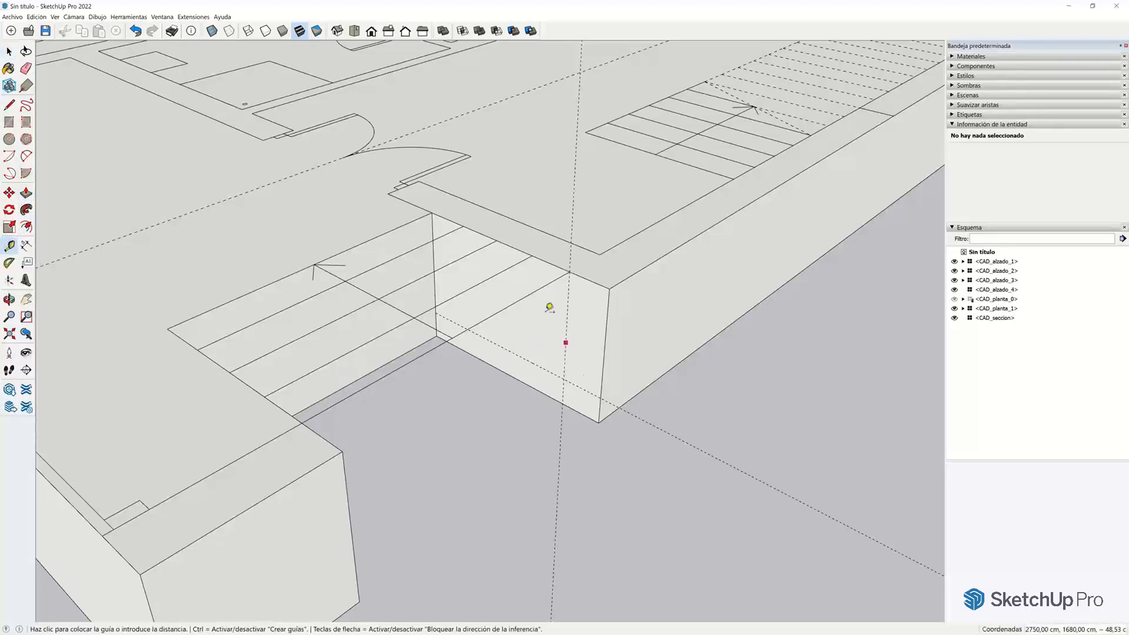
click(536, 249)
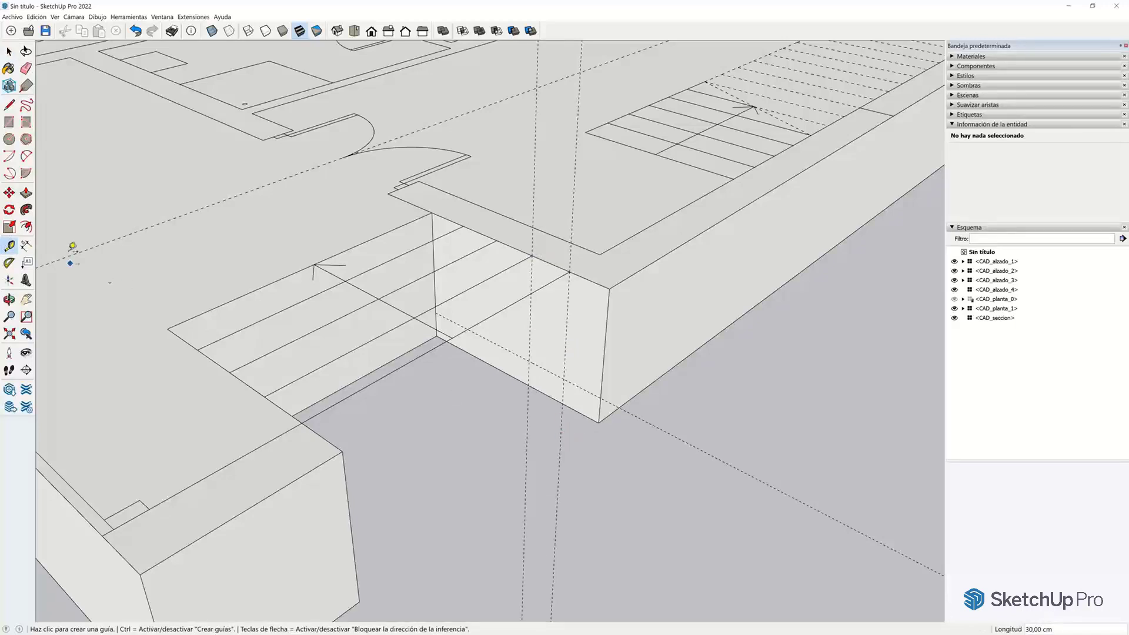
Draw one step's outline between the guide intersections on the notch wall
click(9, 105)
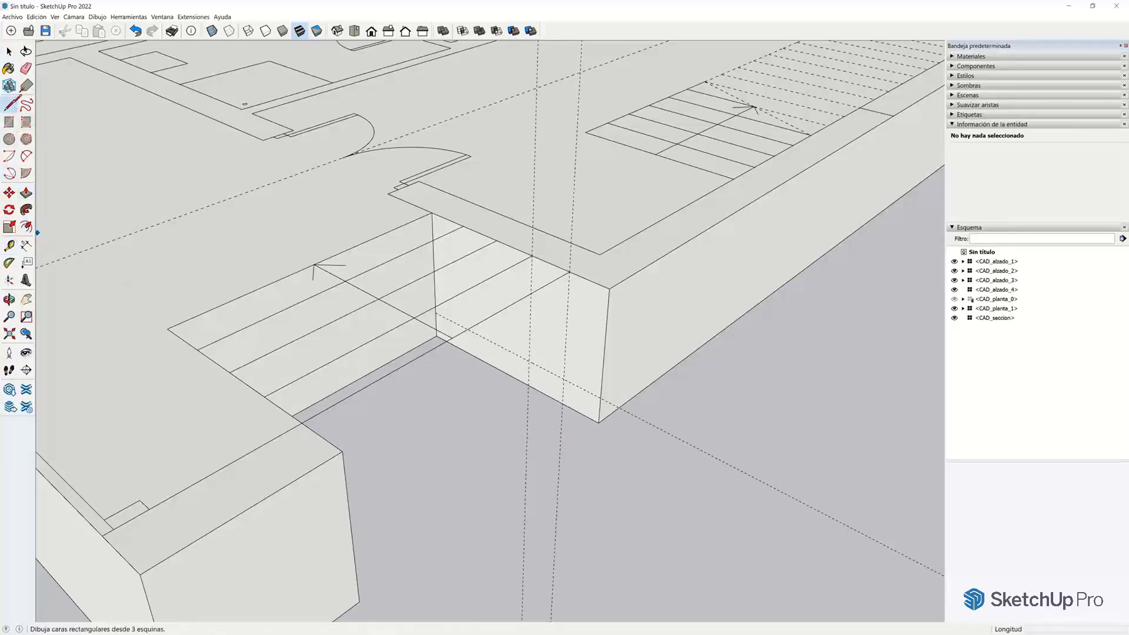
click(564, 396)
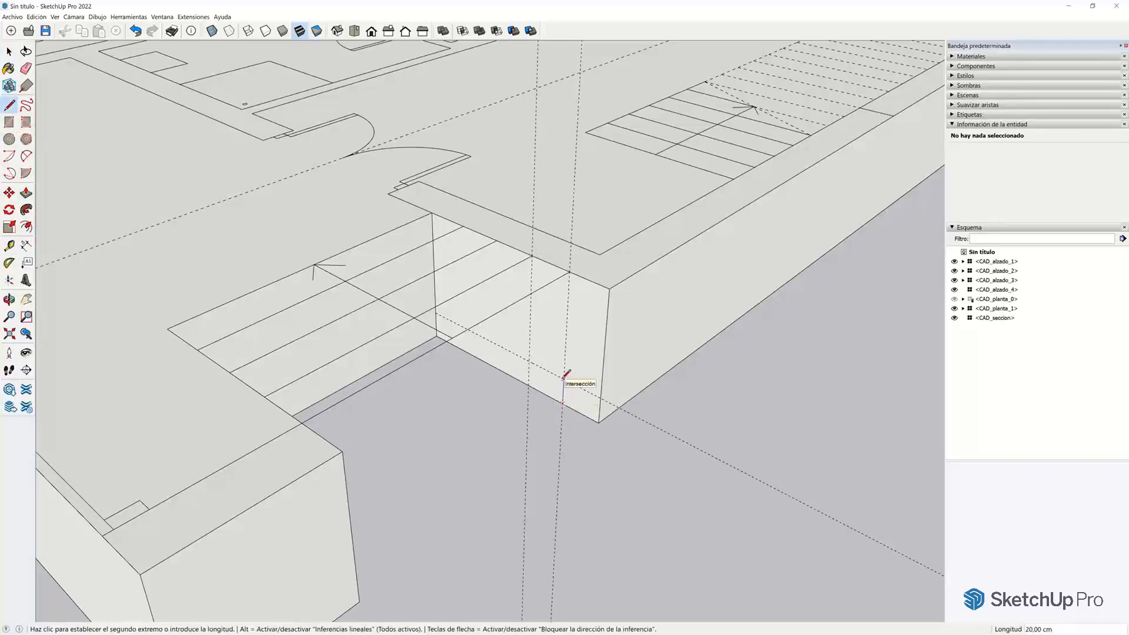
click(529, 361)
click(563, 380)
key(space)
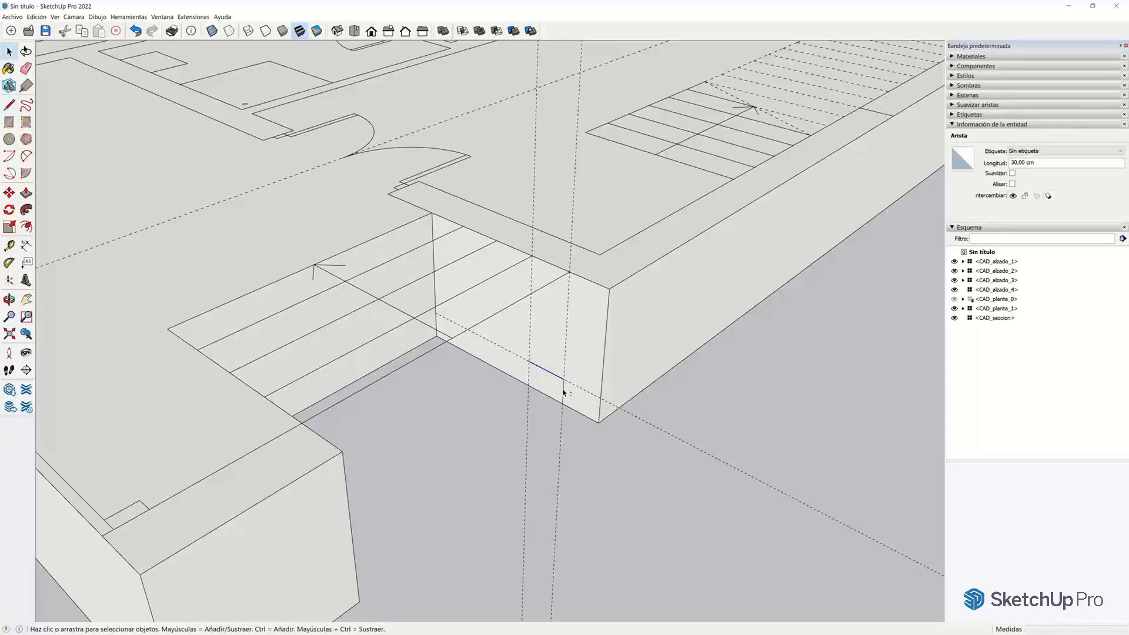
Copy the step edges along the guide corners to make three steps
shift+click(563, 392)
key(m)
click(564, 404)
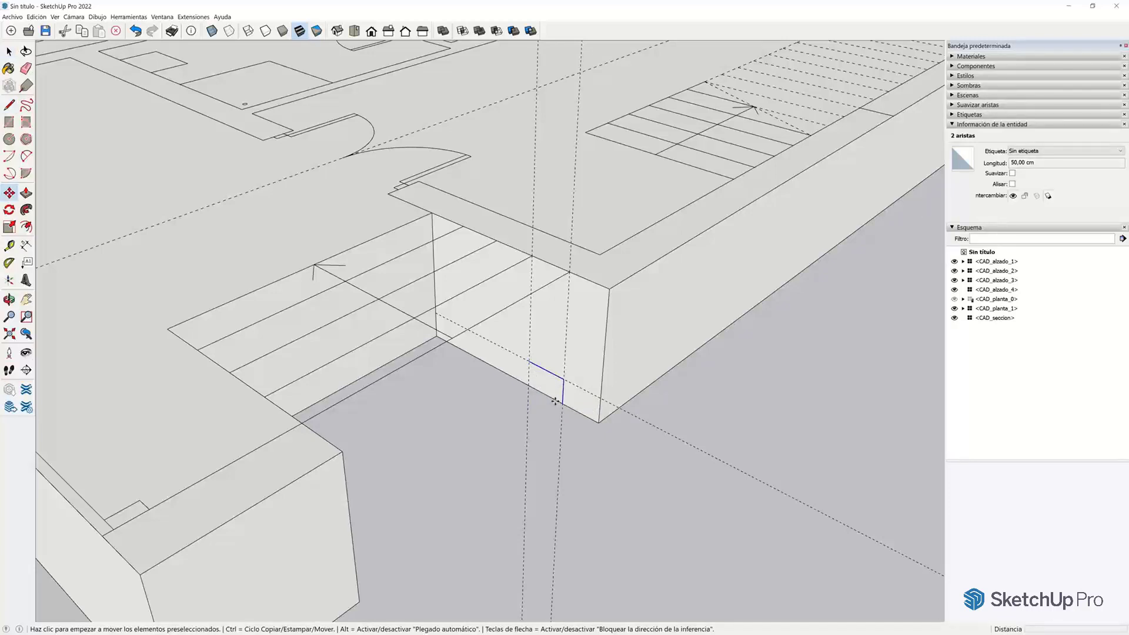
click(530, 361)
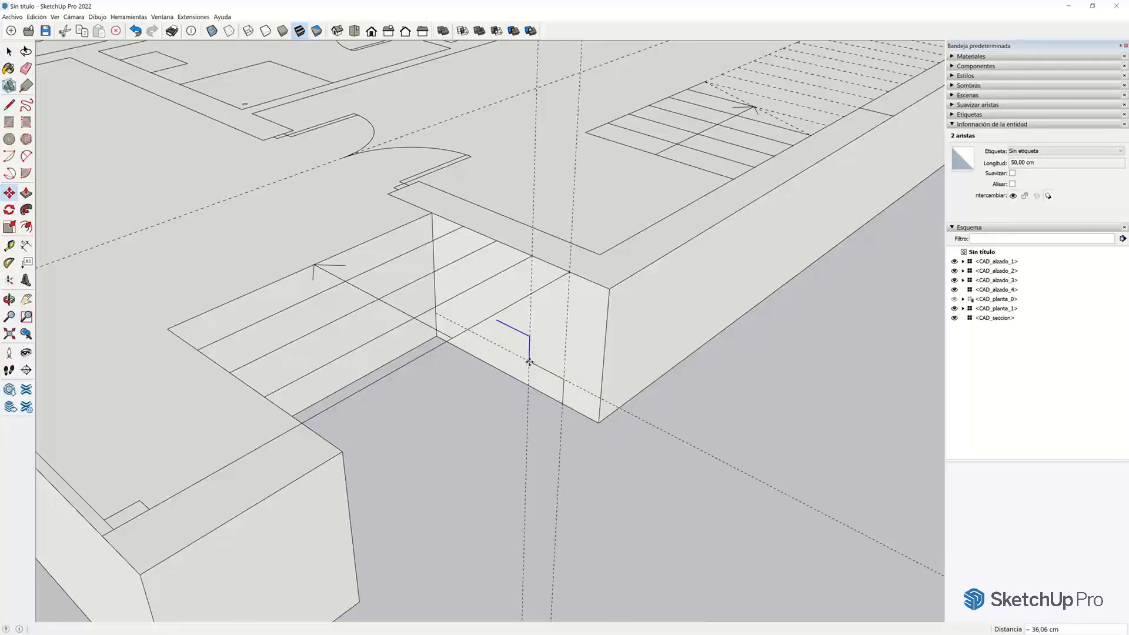
key(Return)
key(space)
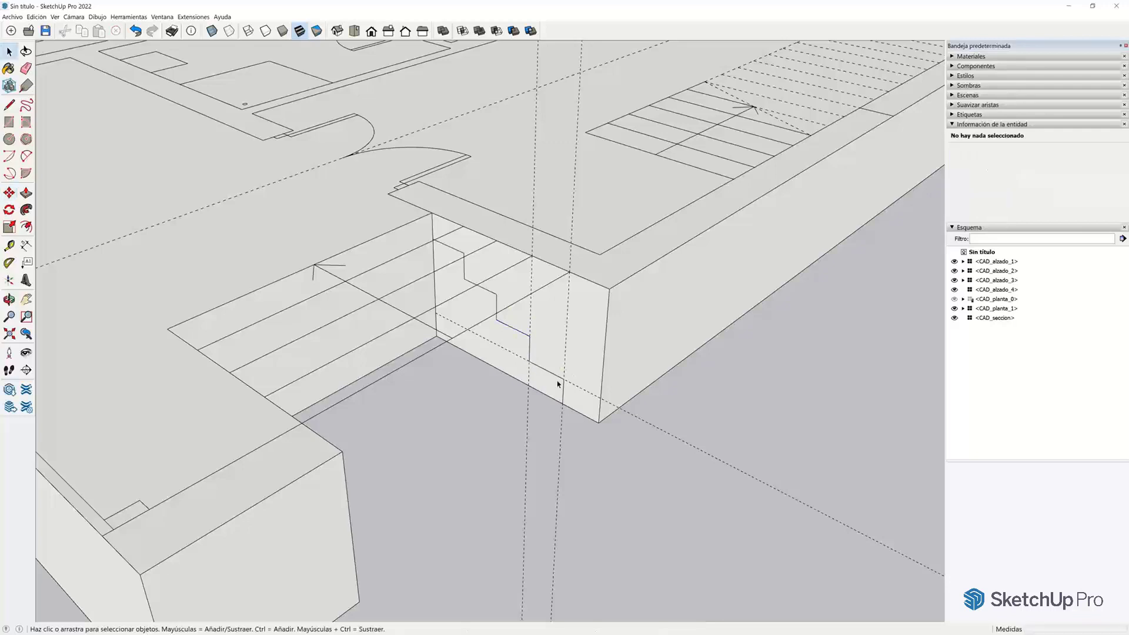
Erase the vertical guides and push the stepped profile 200 cm across the notch
key(e)
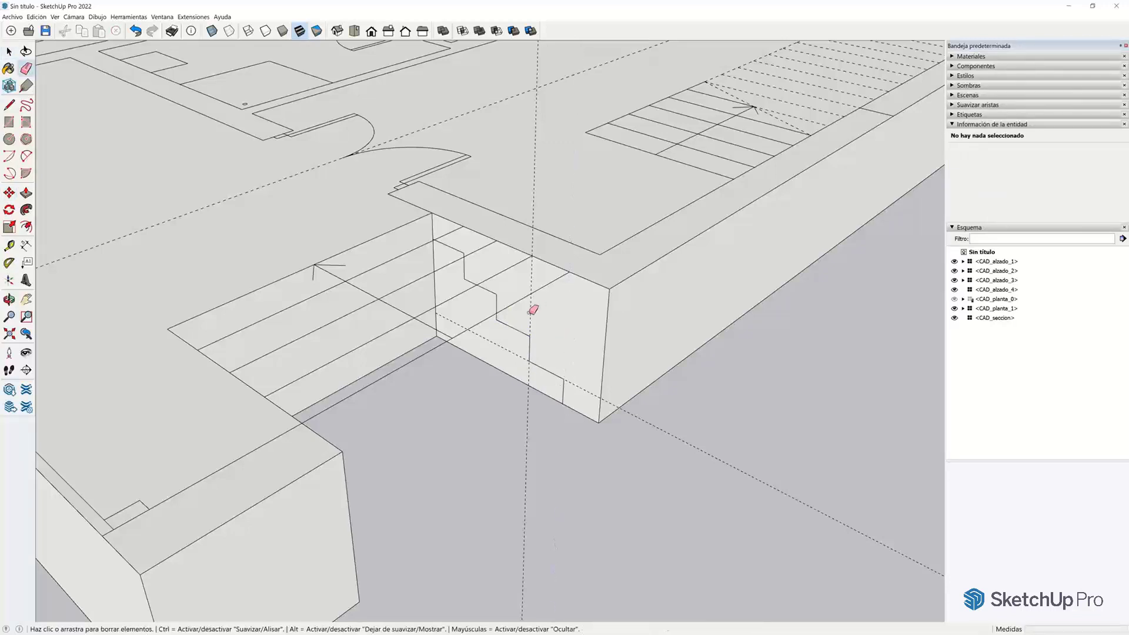
drag(530, 310, 582, 379)
key(p)
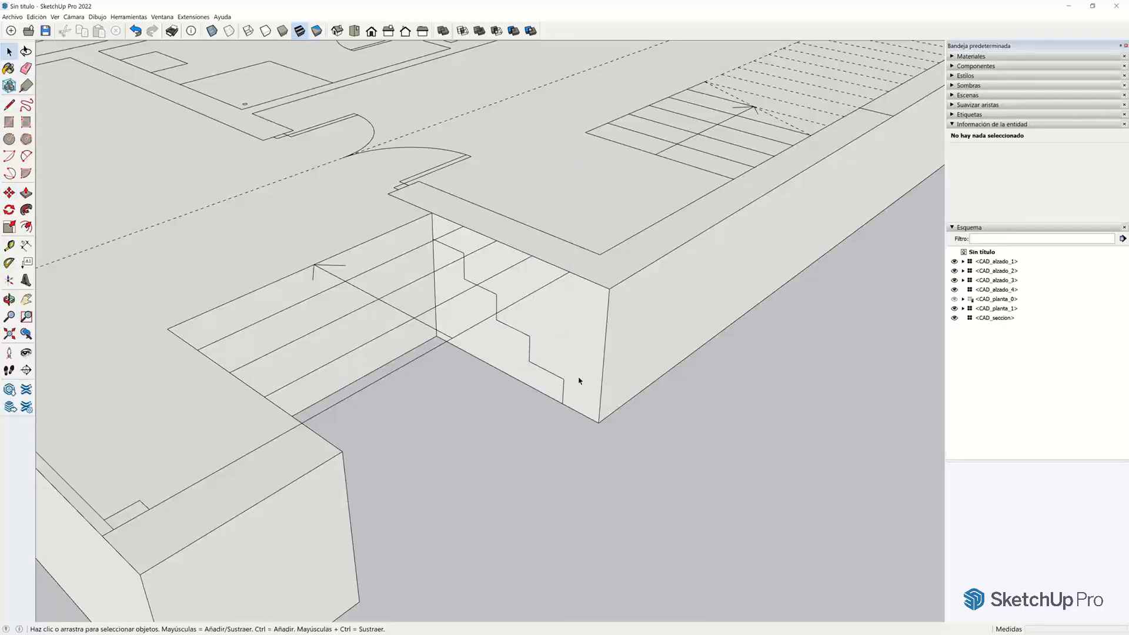
scroll(579, 382, down, 1)
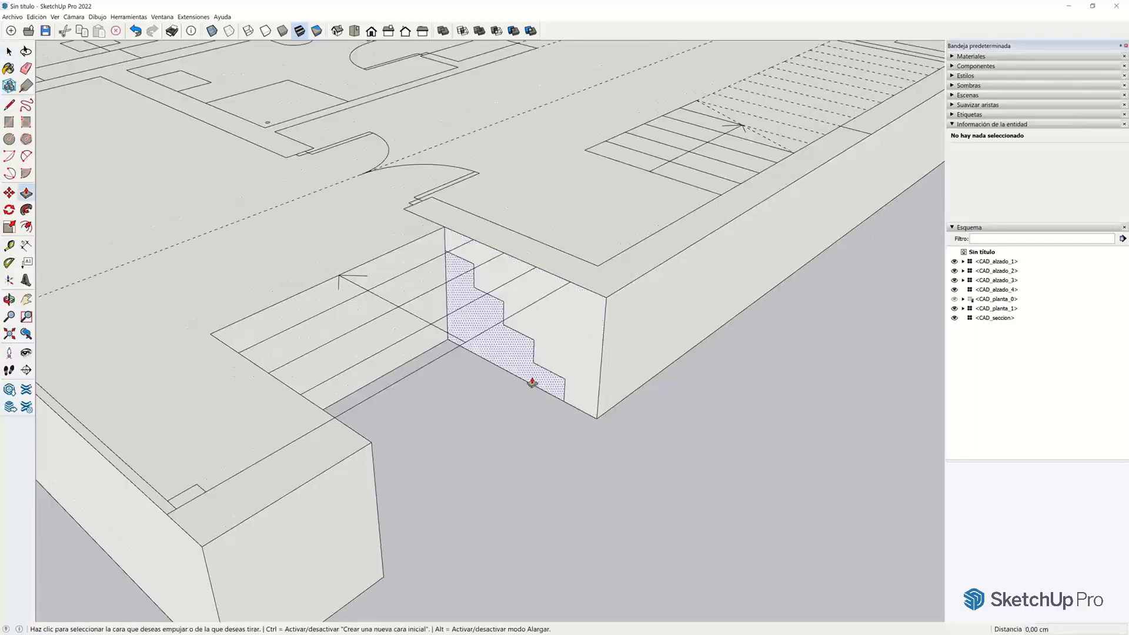
click(532, 383)
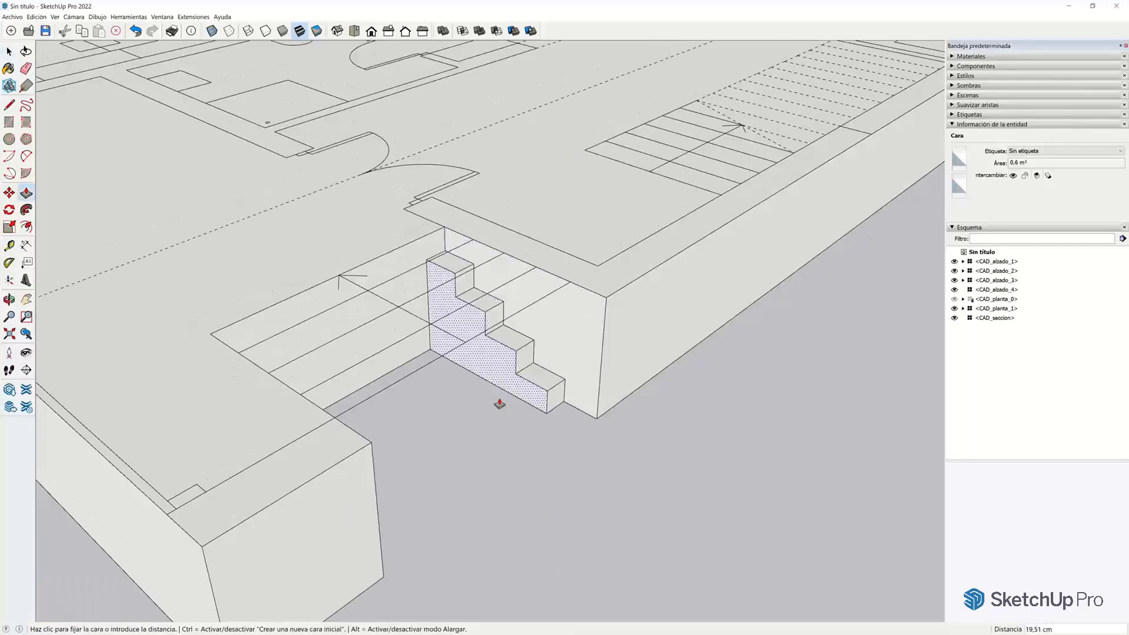
click(382, 582)
scroll(386, 371, down, 3)
key(space)
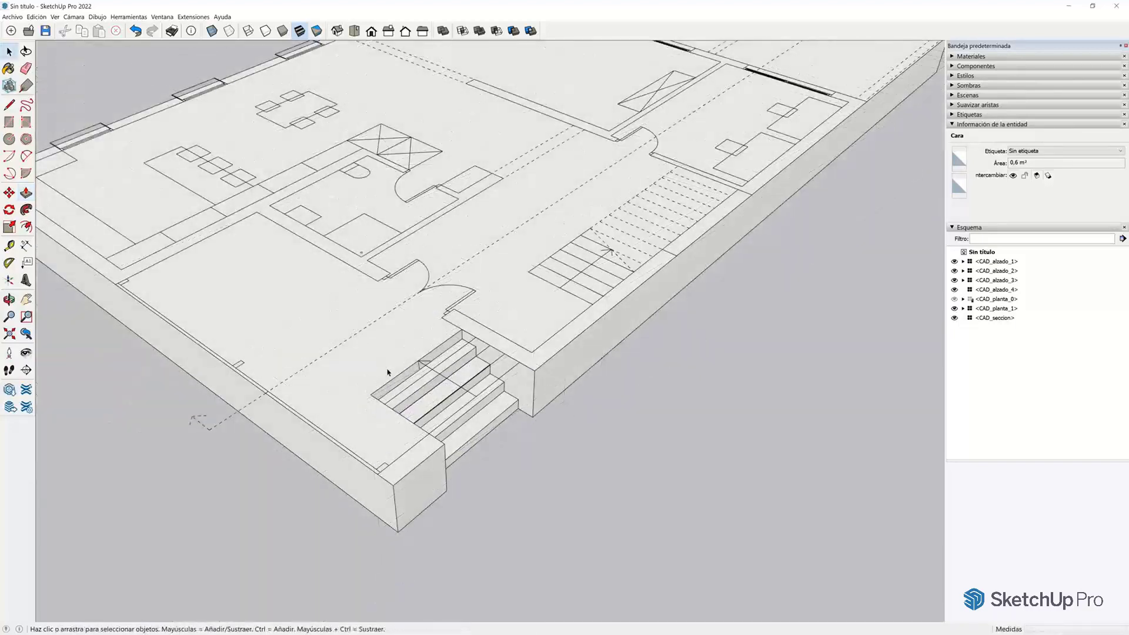
Select all slab and stair geometry and create the component 00_plataforma
scroll(386, 370, down, 2)
triple_click(388, 376)
right_click(383, 365)
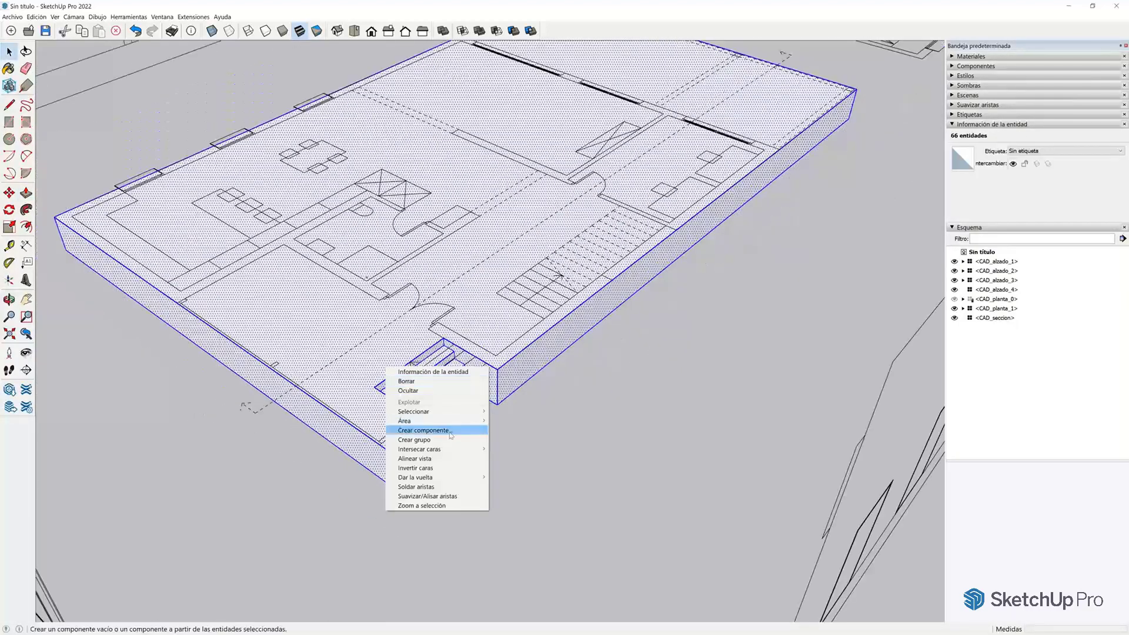
click(450, 431)
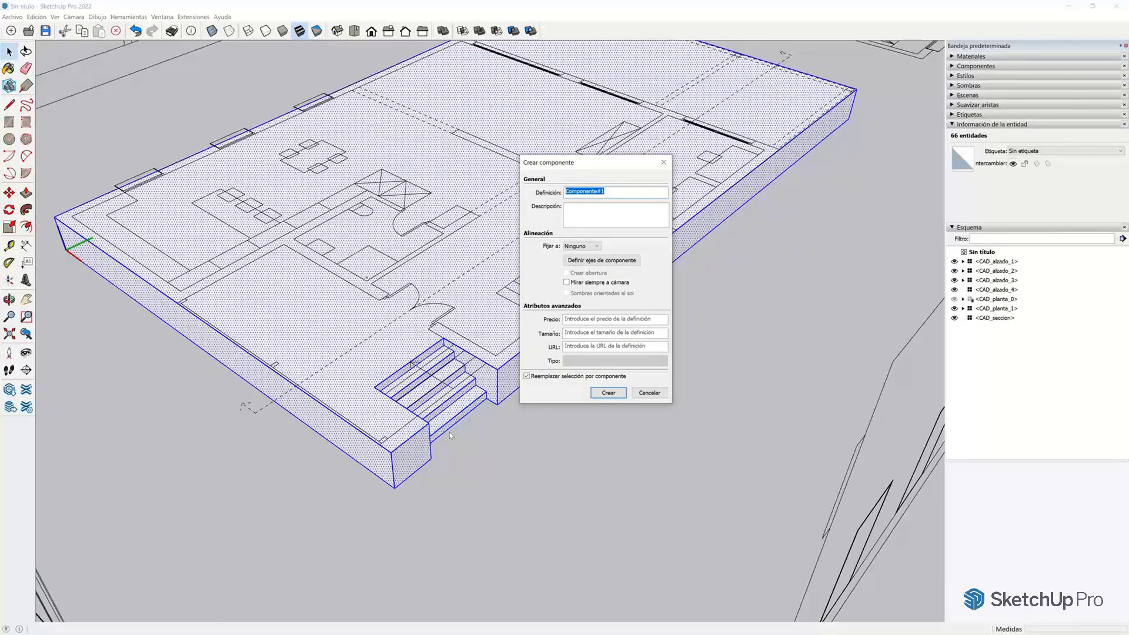
text(00_plataforma)
key(Return)
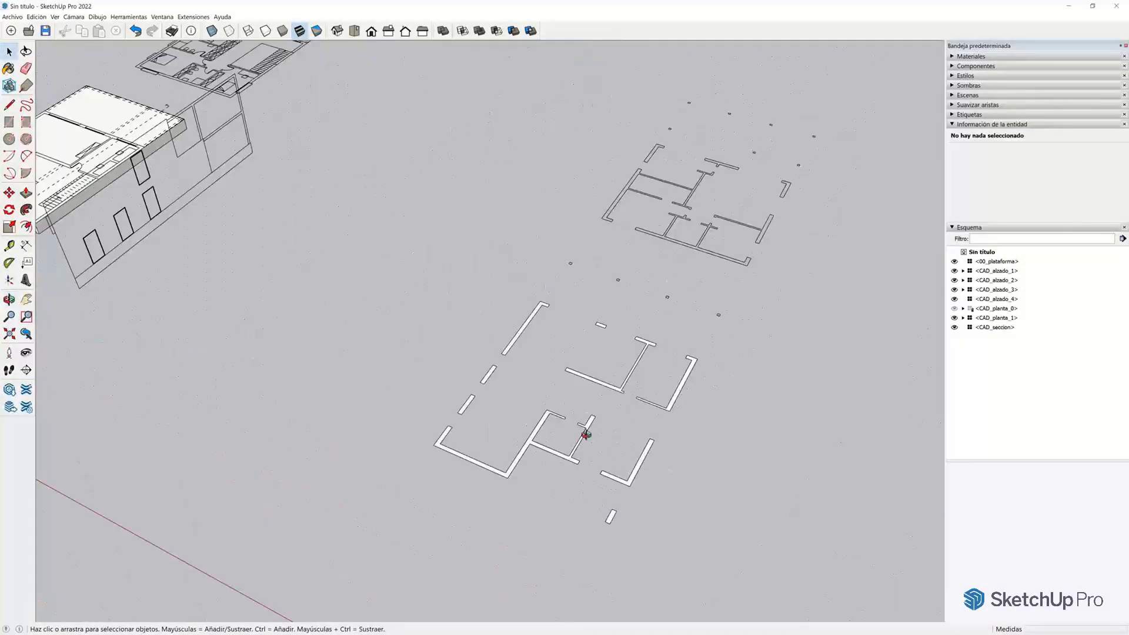
Move the lower floor-plan walls, snapping their corner onto the platform corner
mouse_move(586, 435)
middle_down()
mouse_move(726, 532)
mouse_move(757, 534)
middle_up()
drag(756, 534, 493, 285)
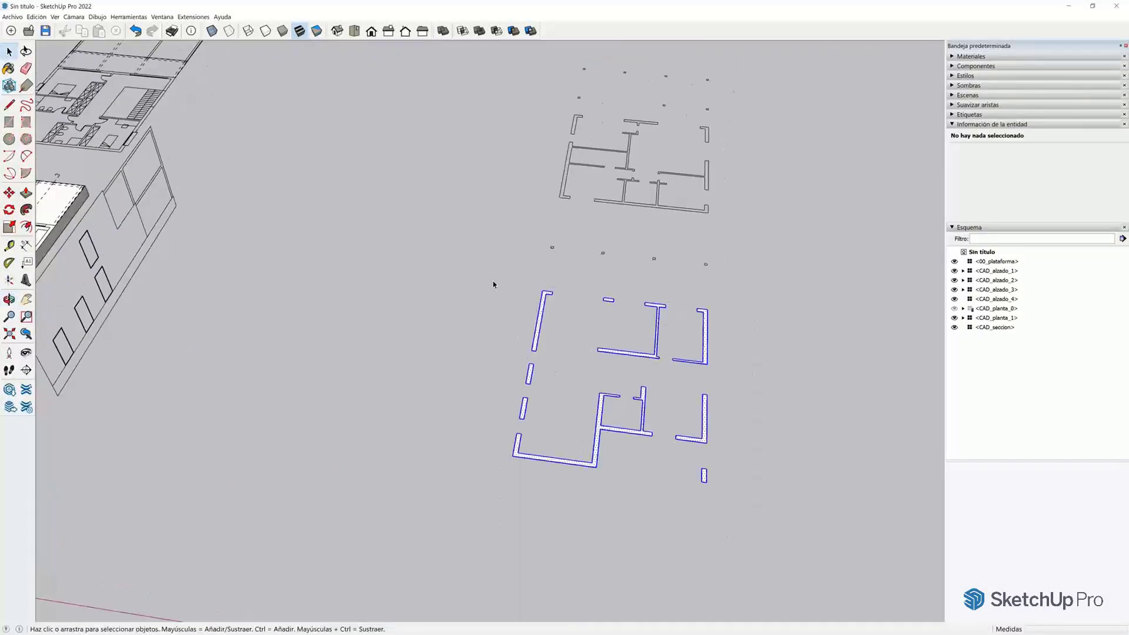
middle_drag(626, 446, 347, 394)
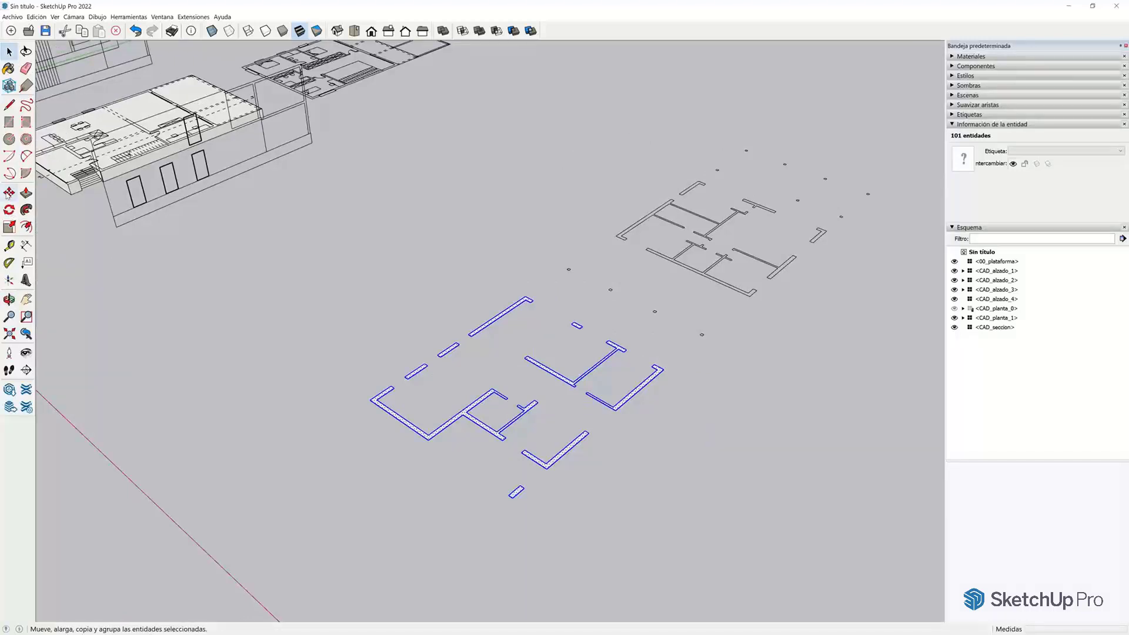
click(9, 193)
click(371, 399)
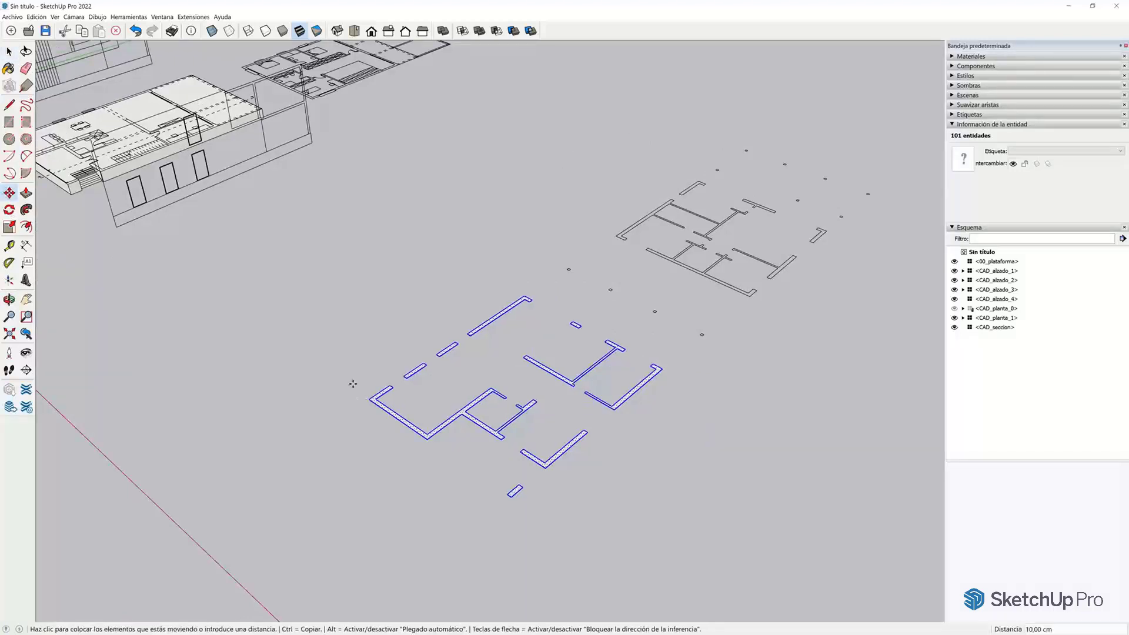
middle_drag(388, 389, 329, 353)
scroll(147, 186, up, 3)
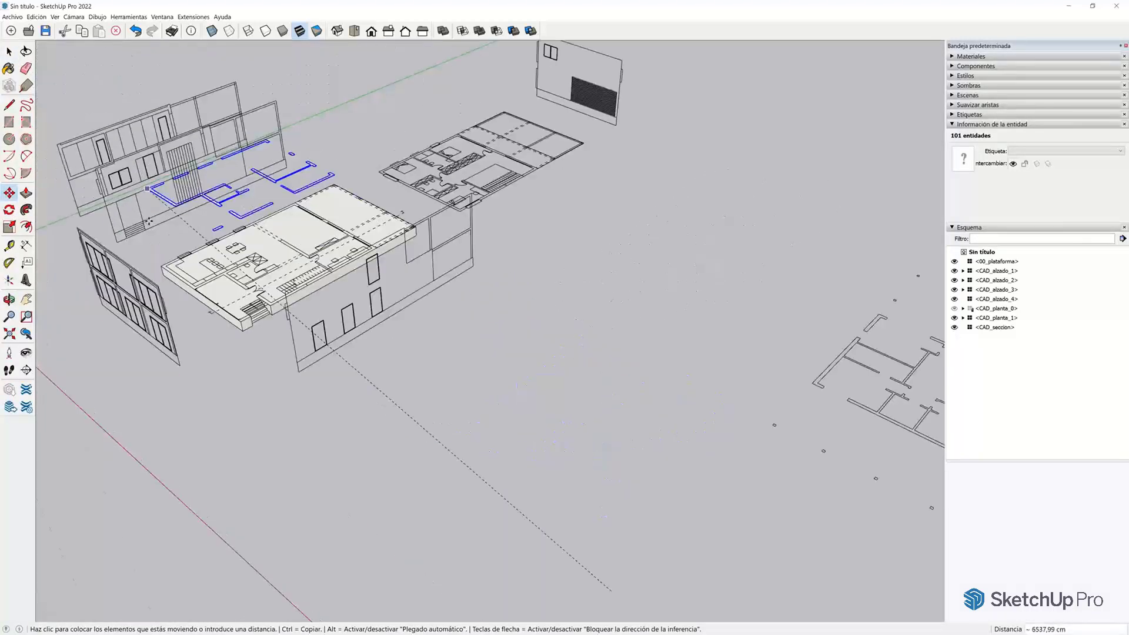
scroll(147, 186, up, 5)
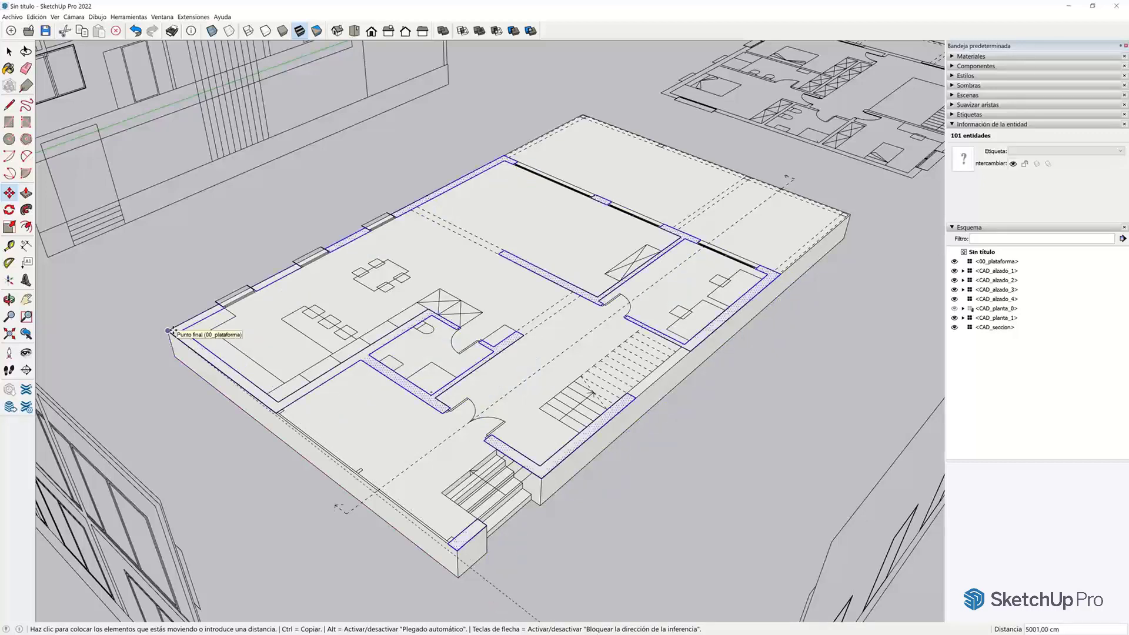
click(168, 331)
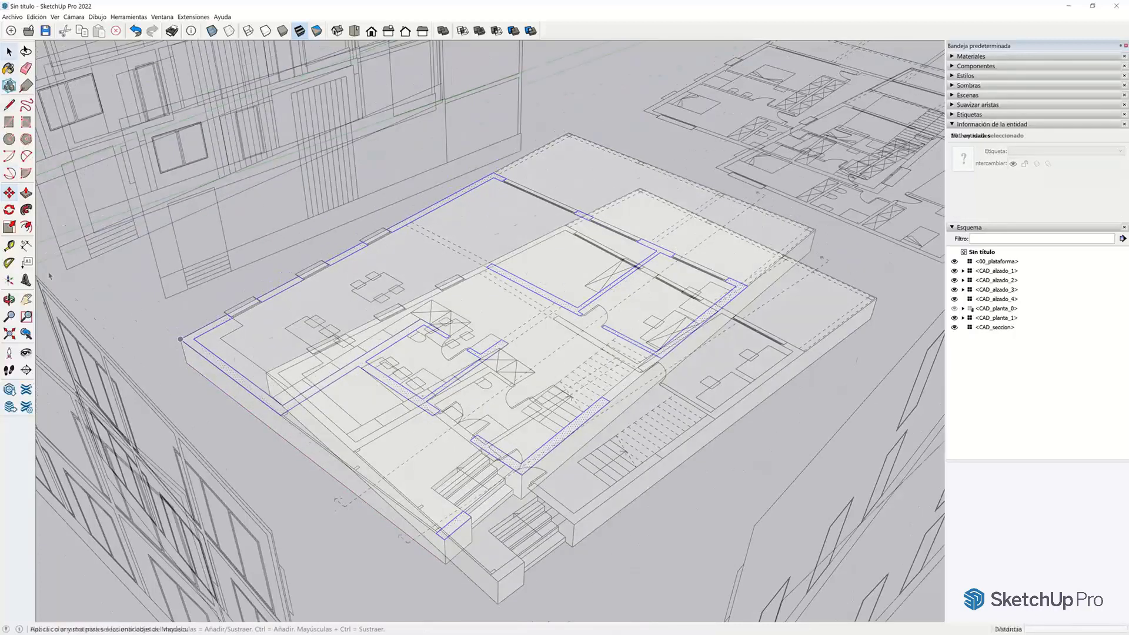
Push the first two wall faces up to 300 cm
key(p)
click(272, 373)
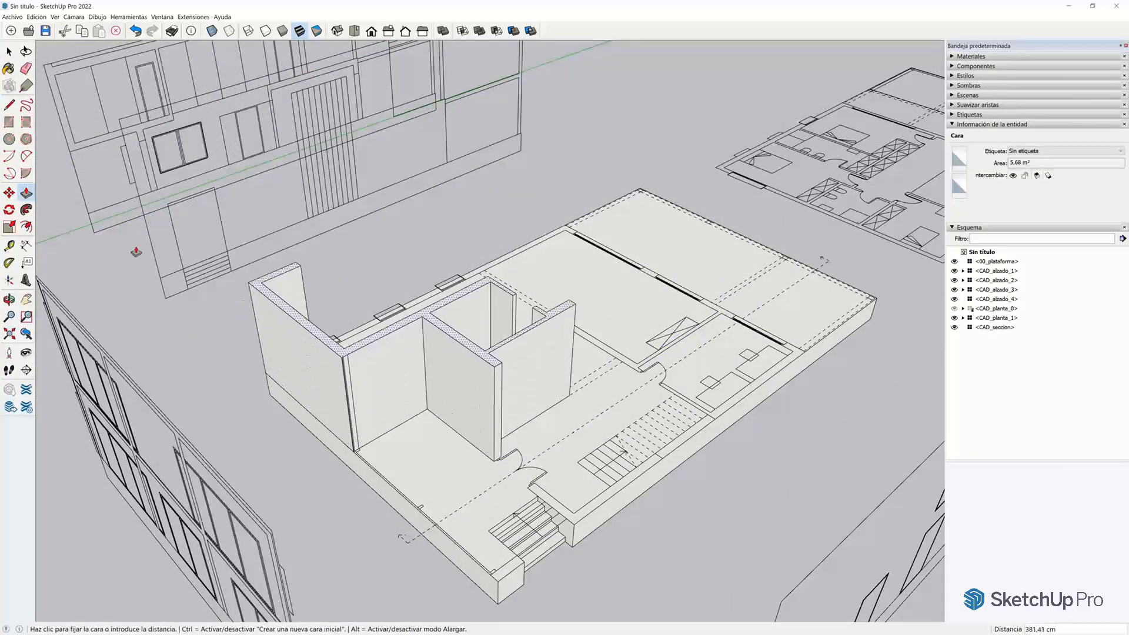
click(85, 154)
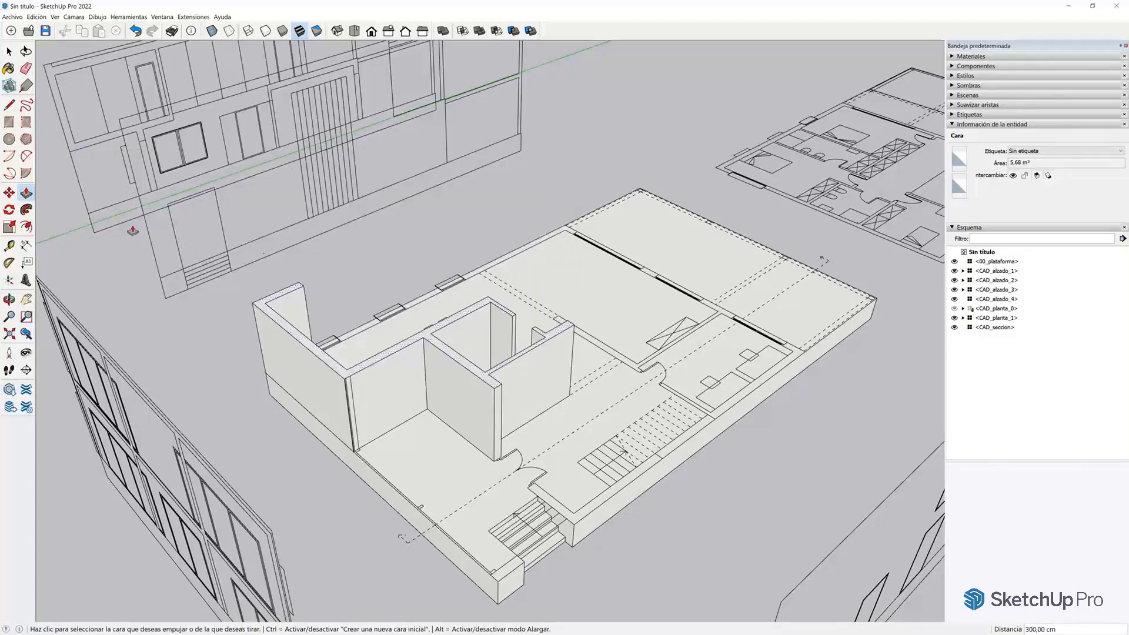
middle_drag(378, 336, 427, 434)
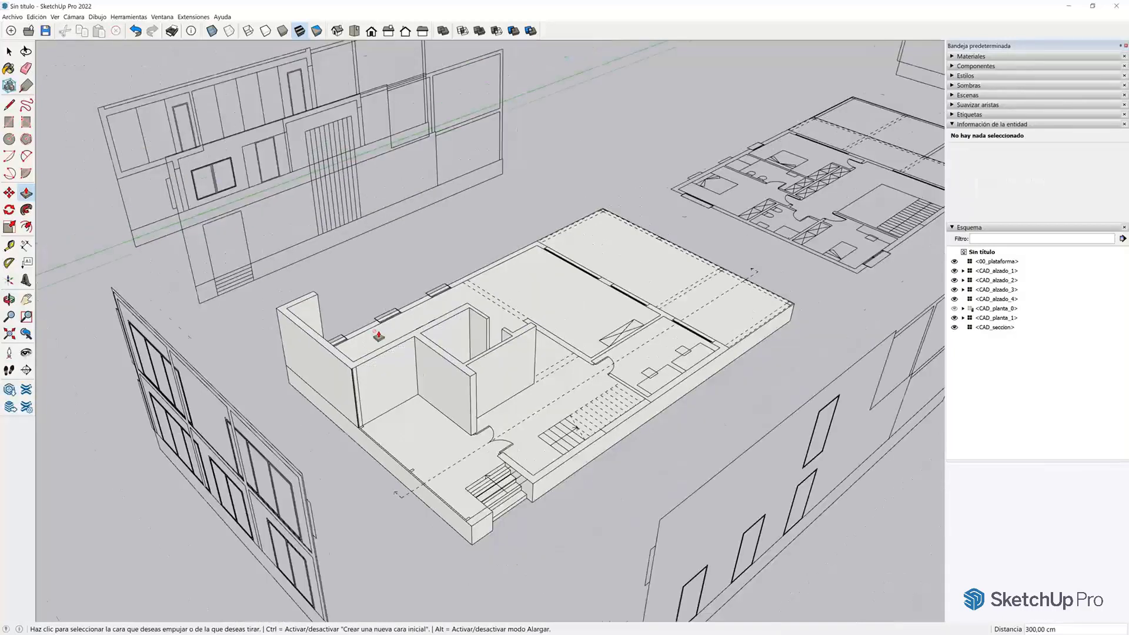
scroll(390, 469, up, 3)
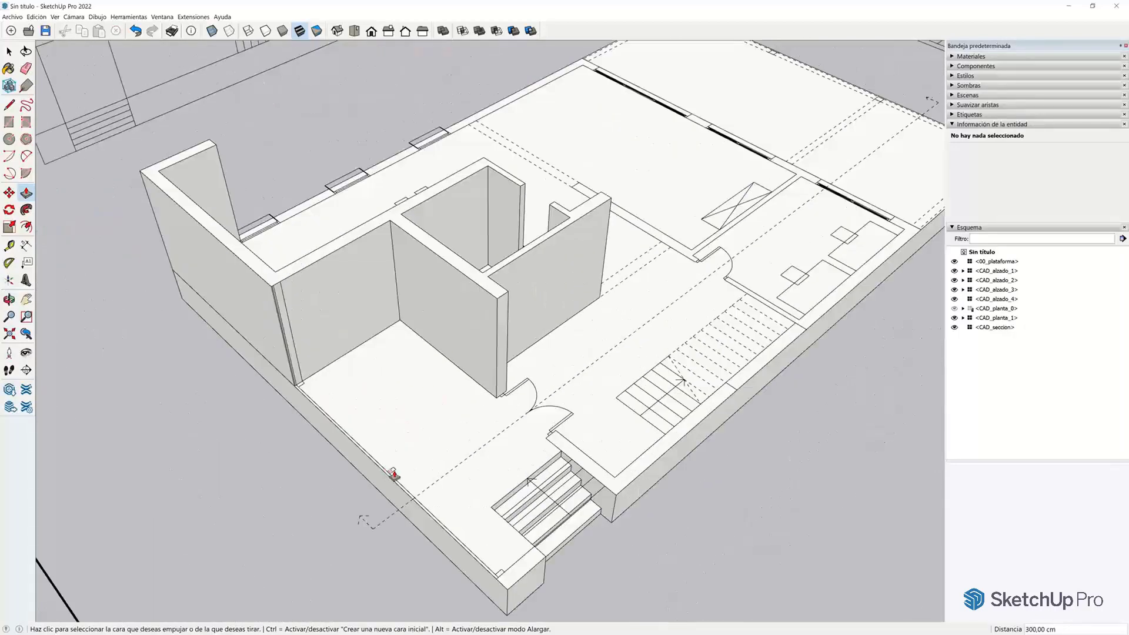
scroll(350, 371, down, 4)
scroll(300, 277, up, 2)
scroll(300, 276, up, 2)
click(253, 259)
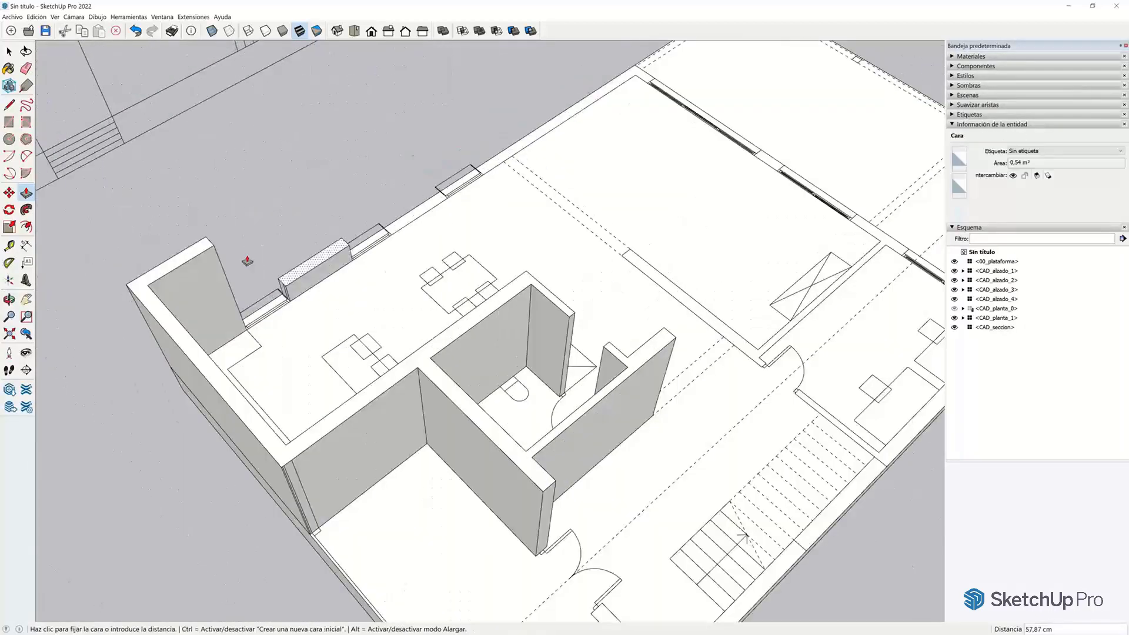
click(294, 176)
Raise the third wall segment, the long wall and the small pillar to 300 cm
click(391, 238)
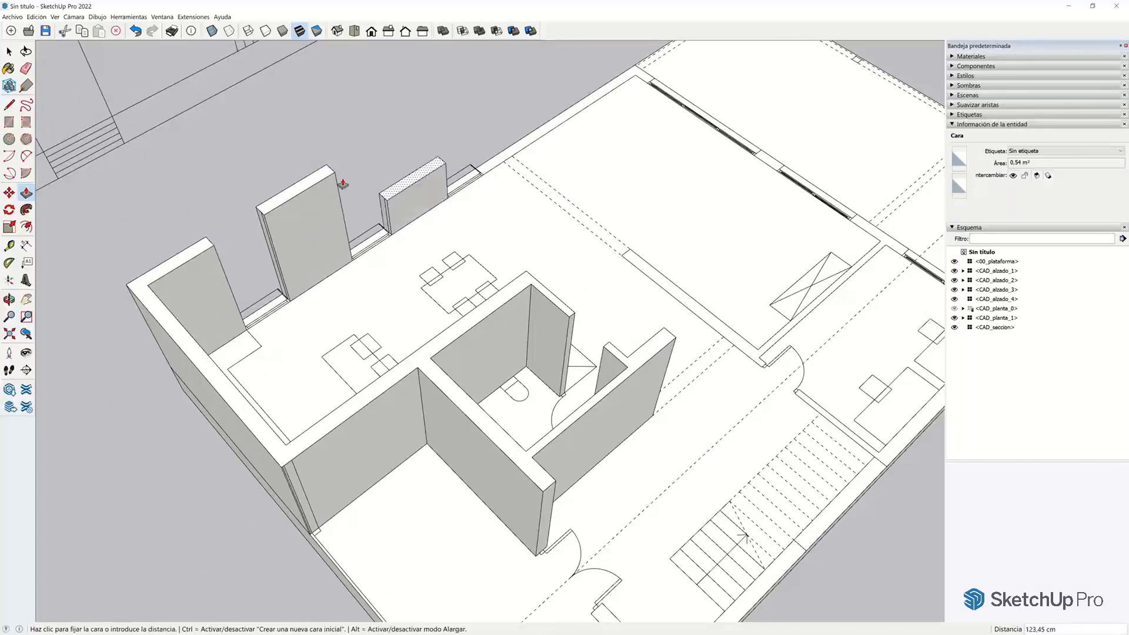
click(306, 217)
scroll(391, 207, down, 2)
scroll(391, 207, down, 2)
double_click(506, 141)
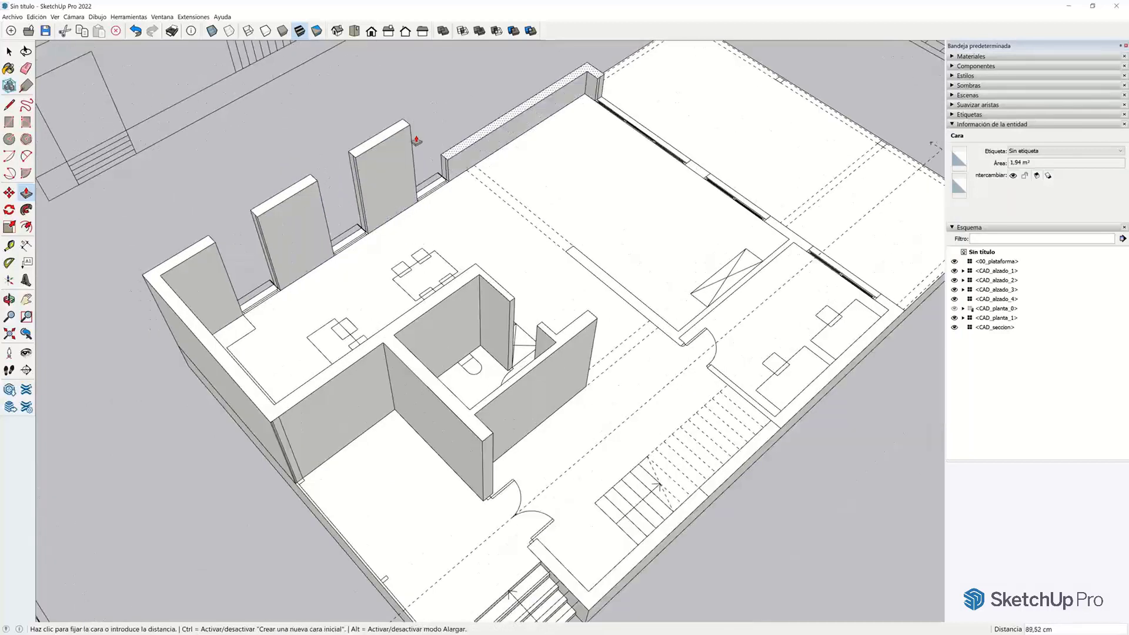
scroll(660, 176, up, 2)
double_click(660, 175)
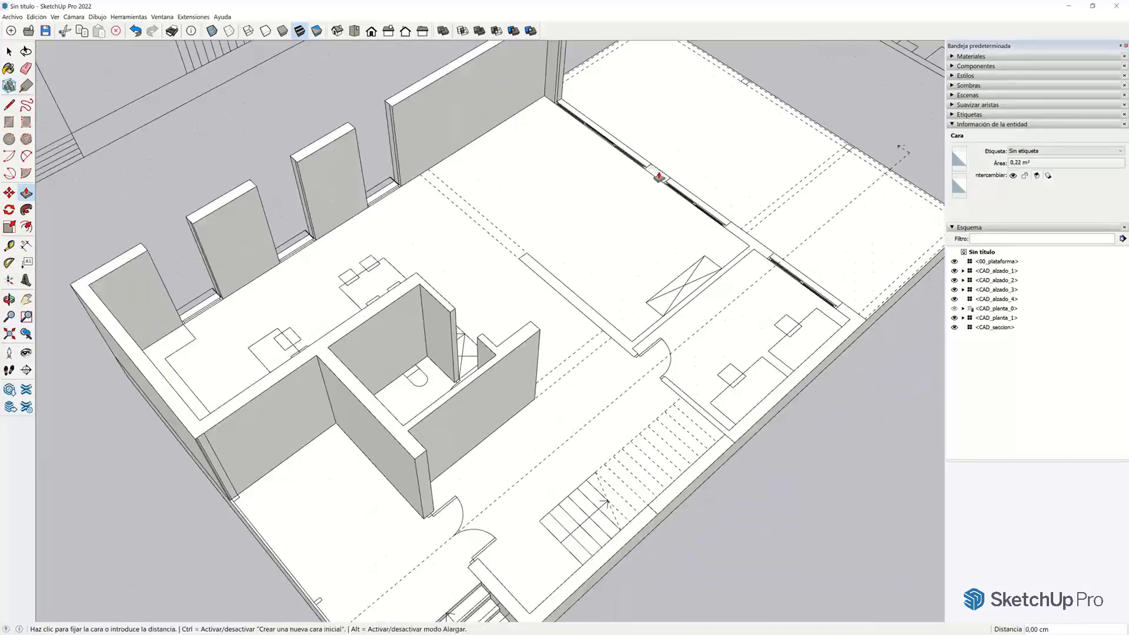
scroll(659, 173, down, 2)
scroll(651, 171, down, 2)
scroll(732, 225, up, 1)
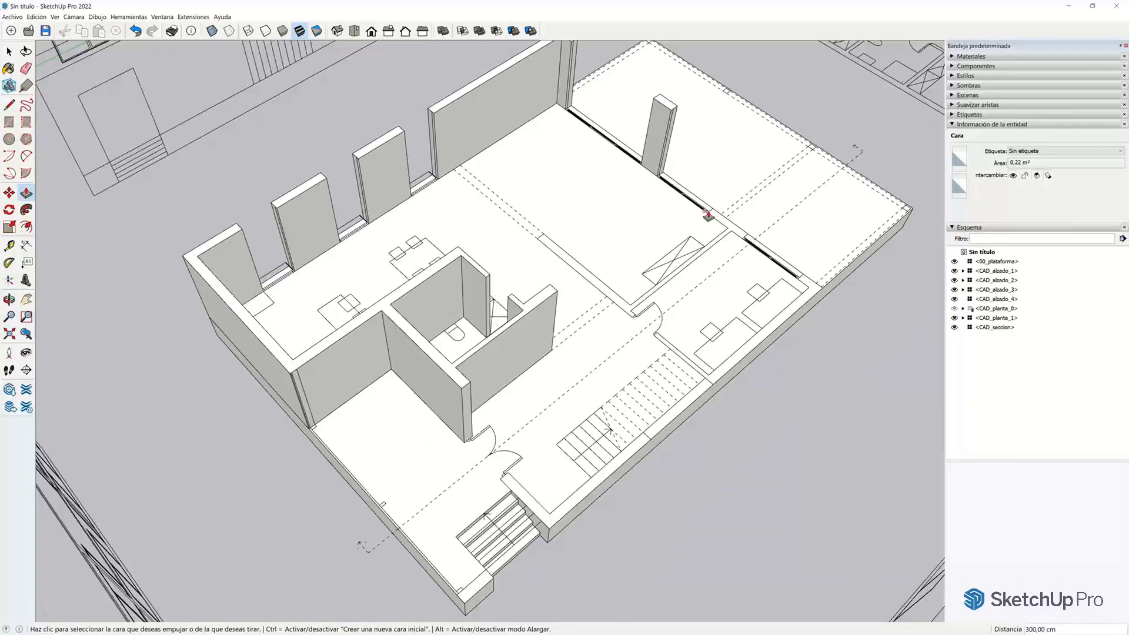
Raise the L-shaped wall, lower-right wall, stair-side wall and column to 300 cm
click(706, 202)
click(665, 113)
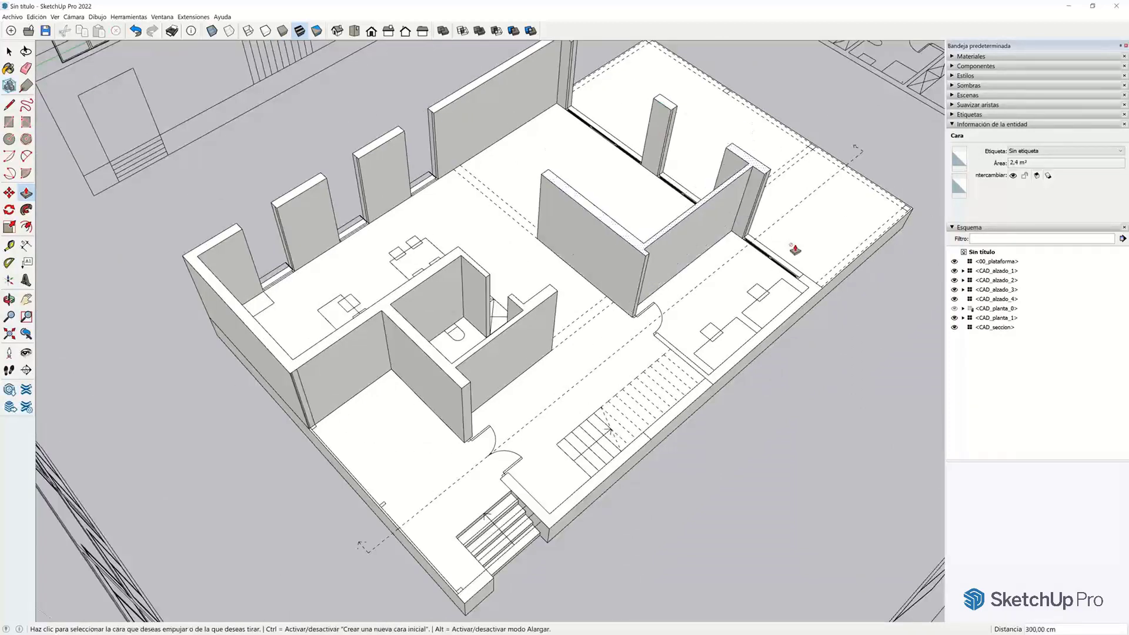
scroll(795, 247, up, 1)
click(811, 284)
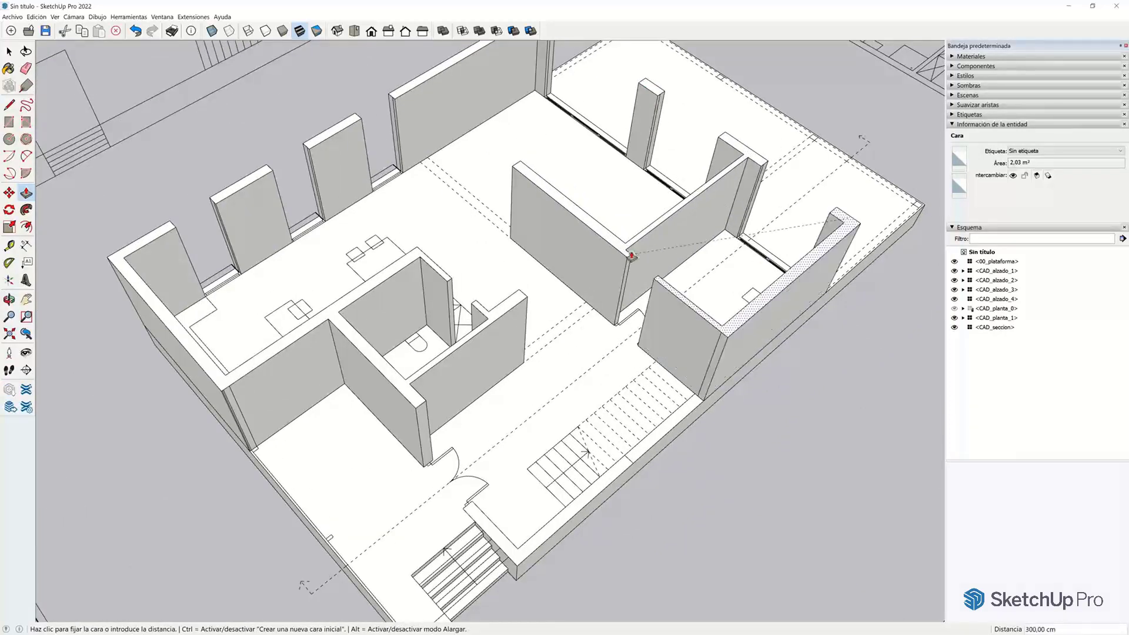
click(634, 253)
middle_drag(634, 252, 553, 456)
click(500, 528)
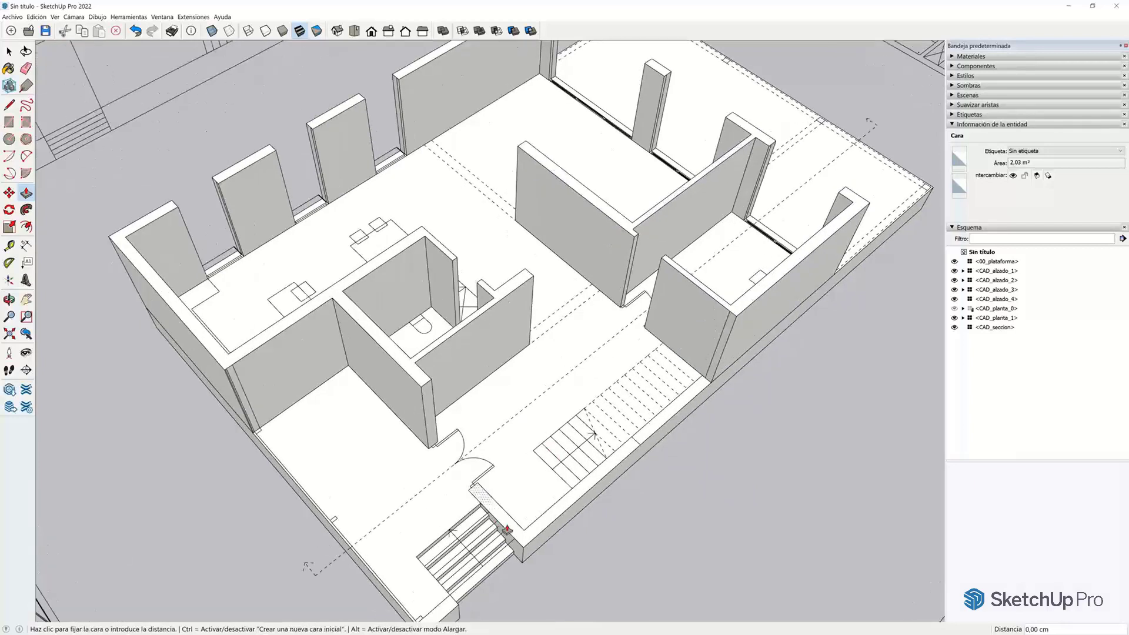
click(424, 394)
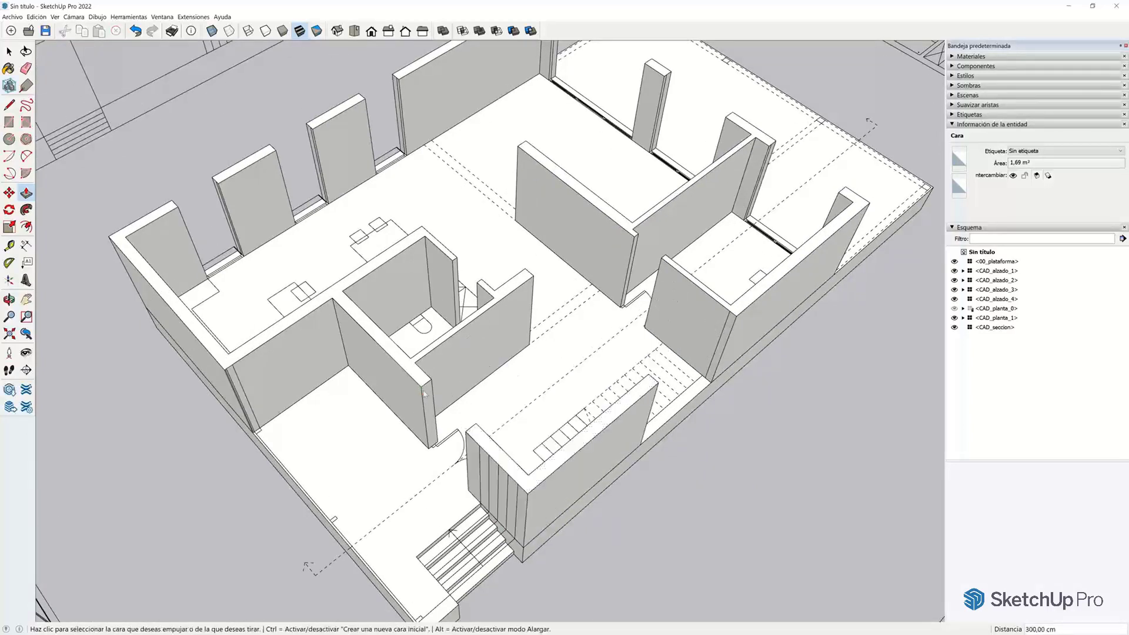
scroll(421, 395, up, 3)
click(455, 494)
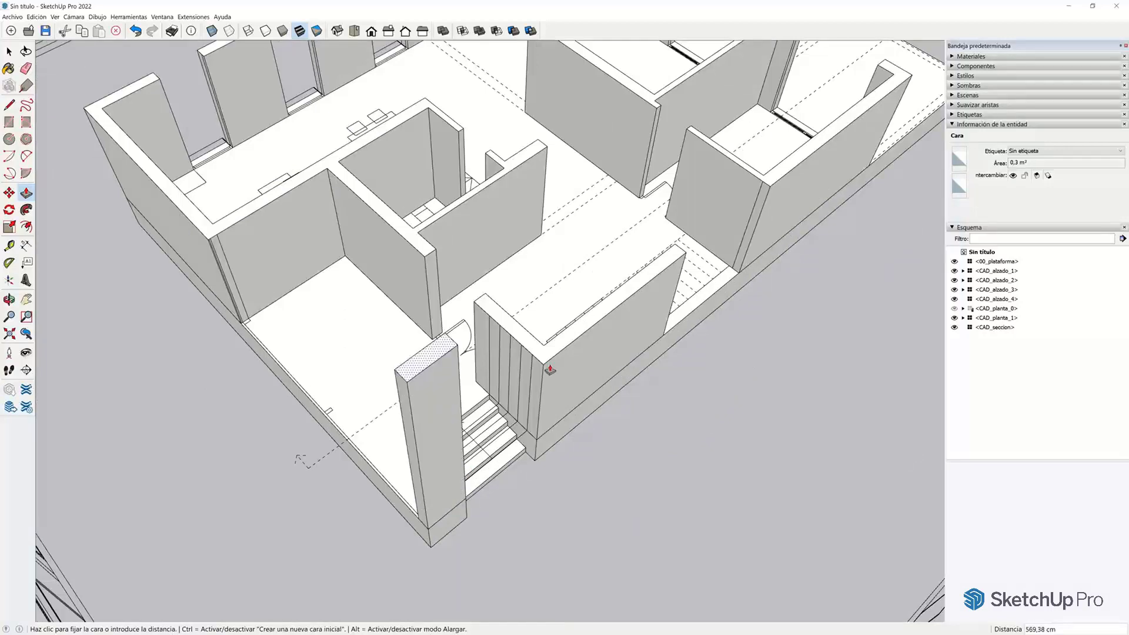
click(541, 365)
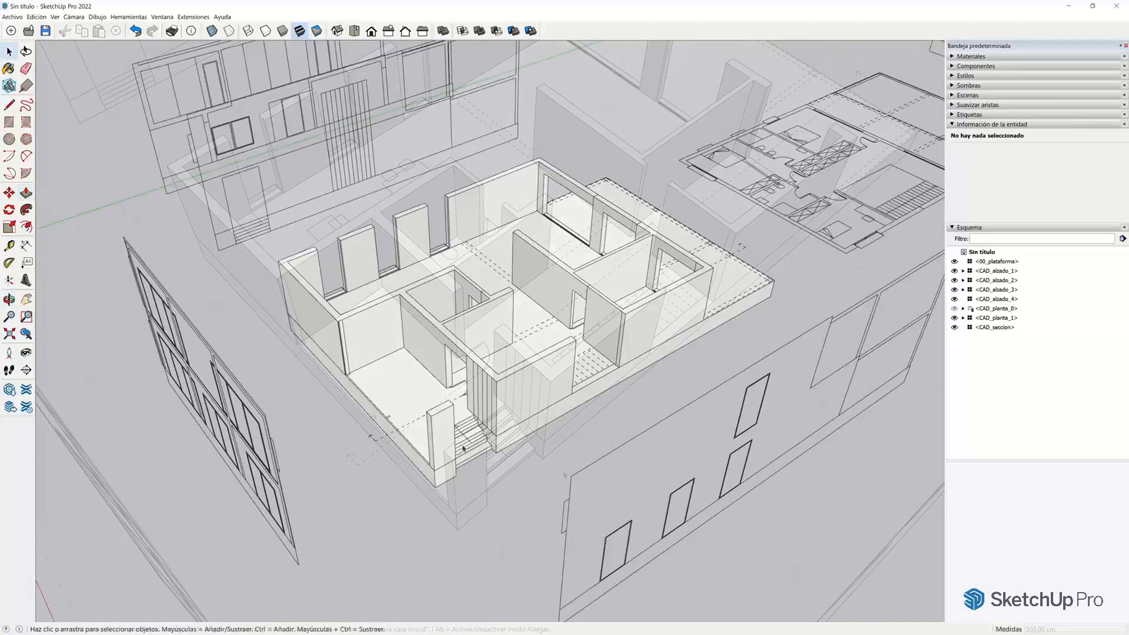
Select the stair-side column, connected walls, two other columns and the long back wall
double_click(427, 446)
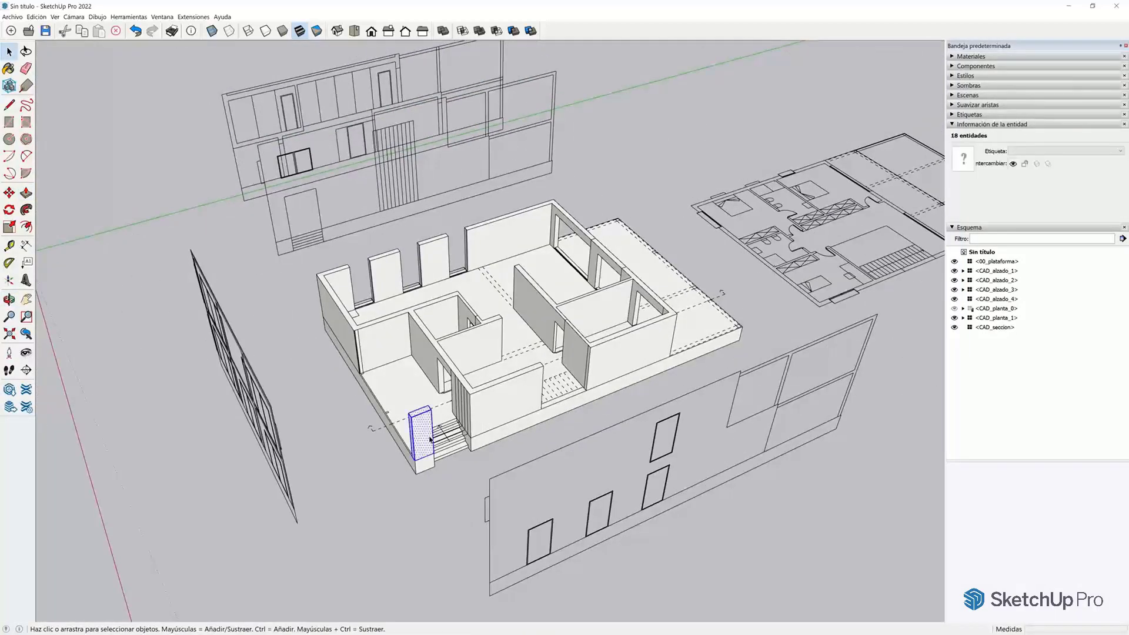
shift+triple_click(399, 346)
shift+triple_click(390, 273)
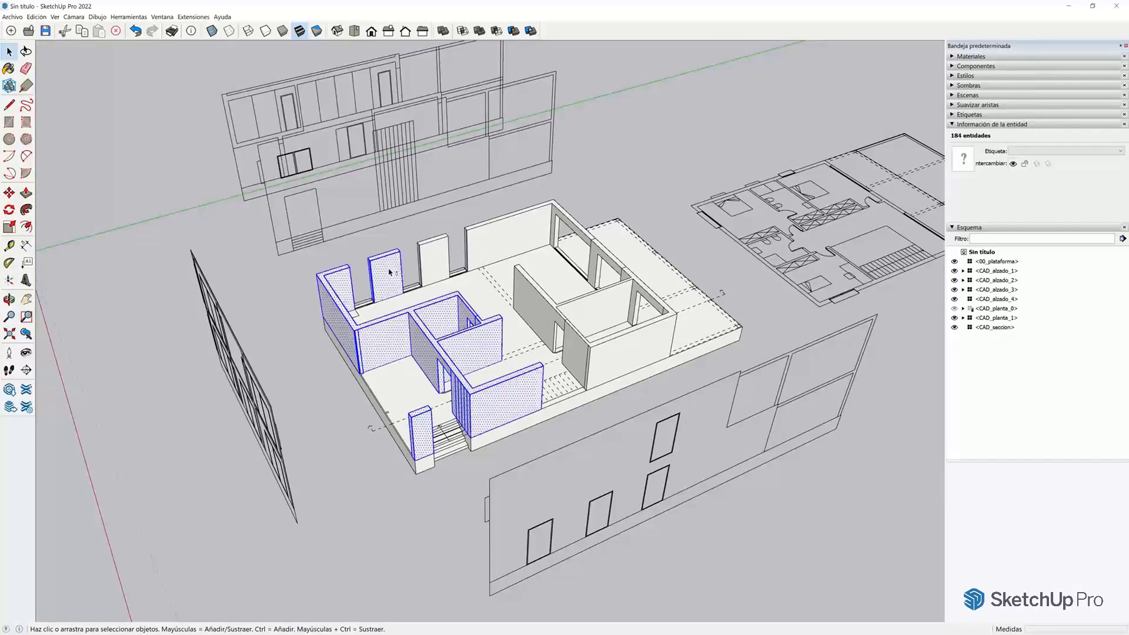
shift+triple_click(438, 258)
shift+triple_click(495, 233)
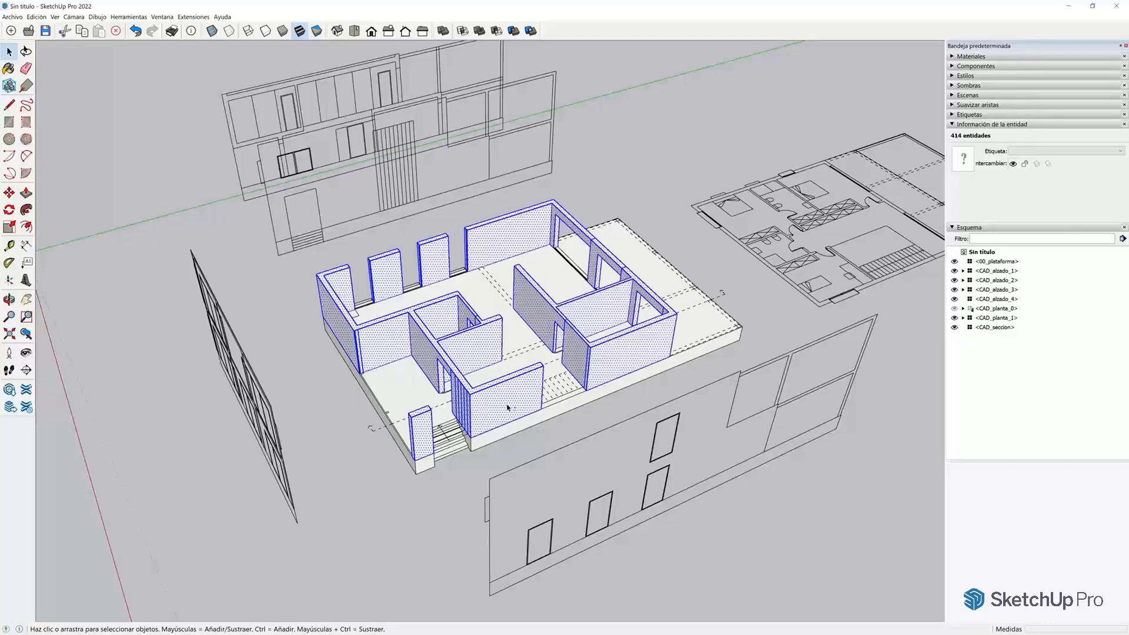
middle_drag(490, 393, 363, 268)
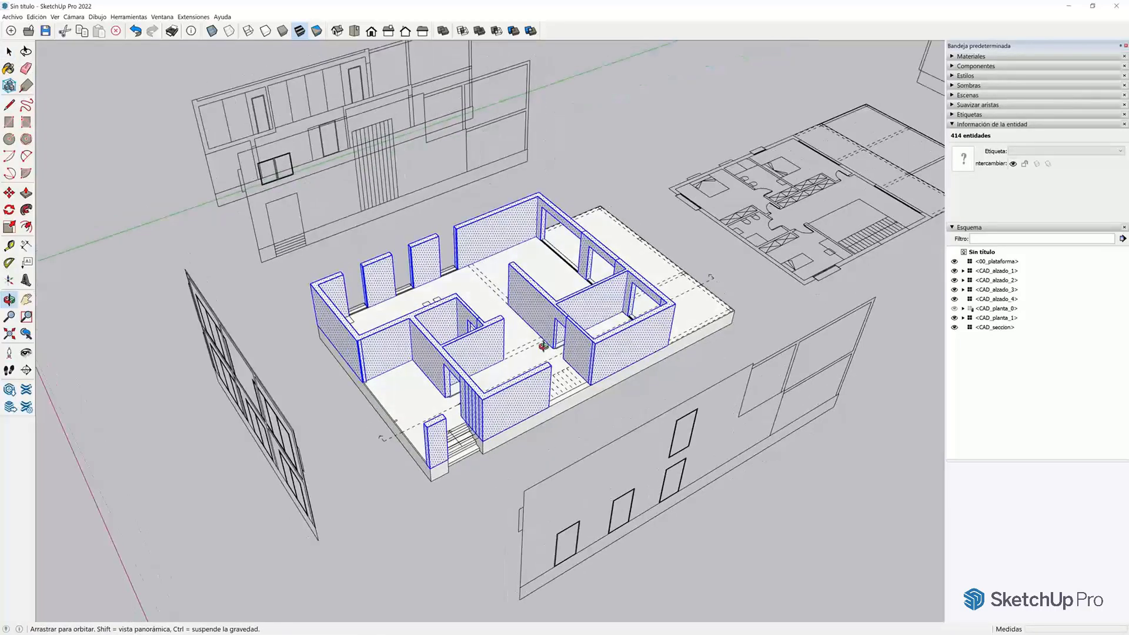
scroll(428, 302, up, 2)
scroll(447, 264, up, 2)
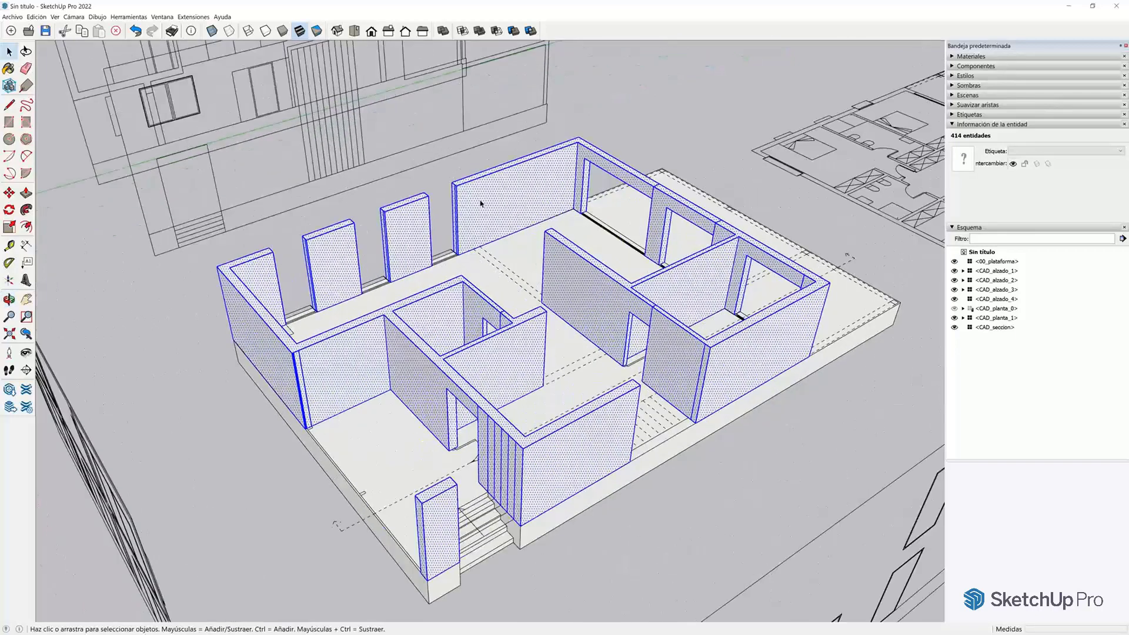
Turn the selected walls into a component named 00_cerramiento
right_click(480, 199)
click(532, 263)
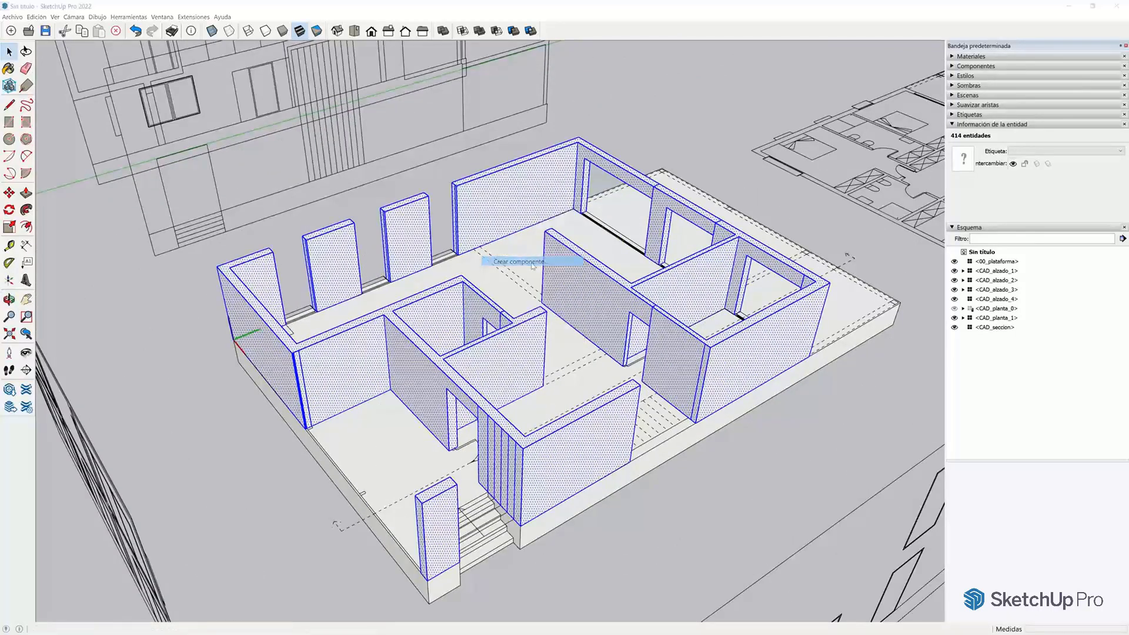
text(00_cer)
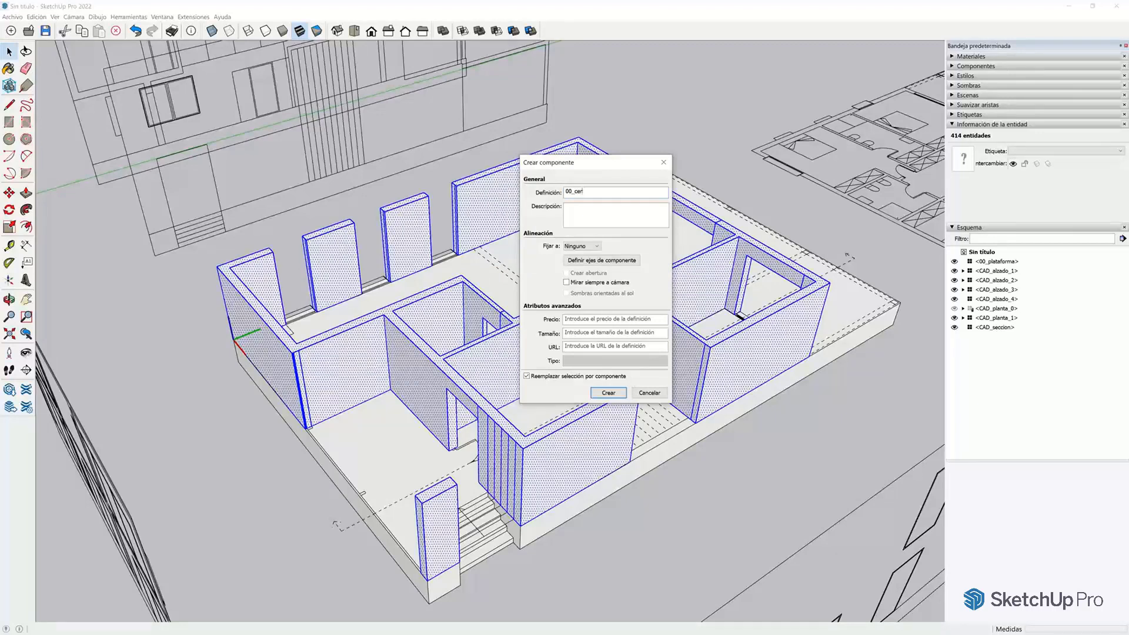
text(ramiento)
key(Return)
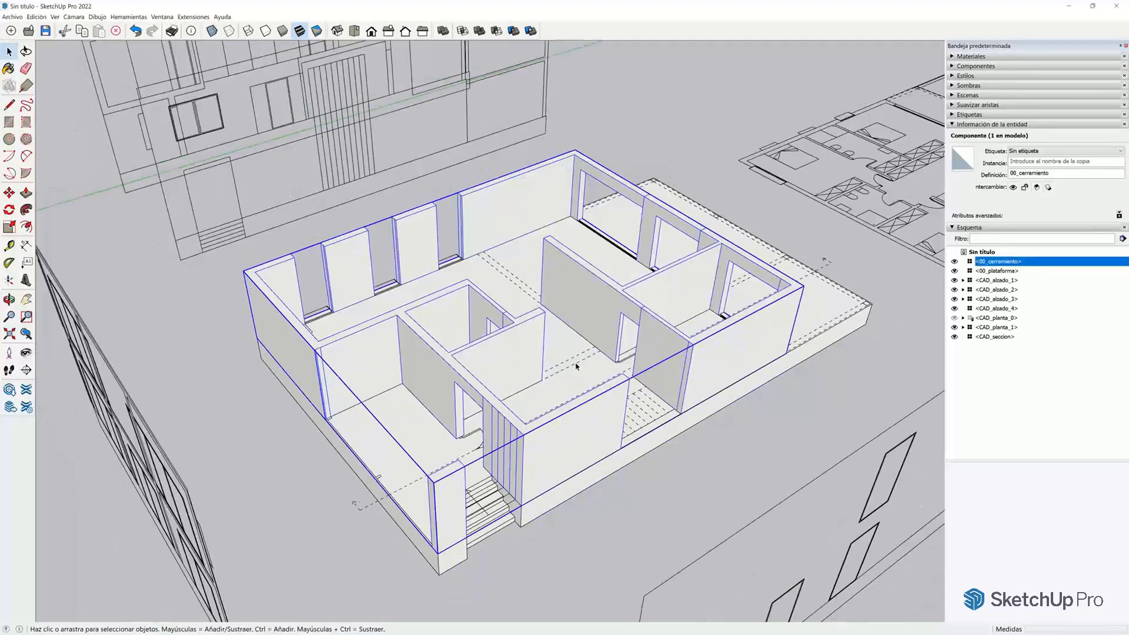
mouse_move(574, 365)
middle_down()
mouse_move(605, 433)
mouse_move(681, 468)
mouse_move(638, 400)
mouse_move(476, 369)
middle_up()
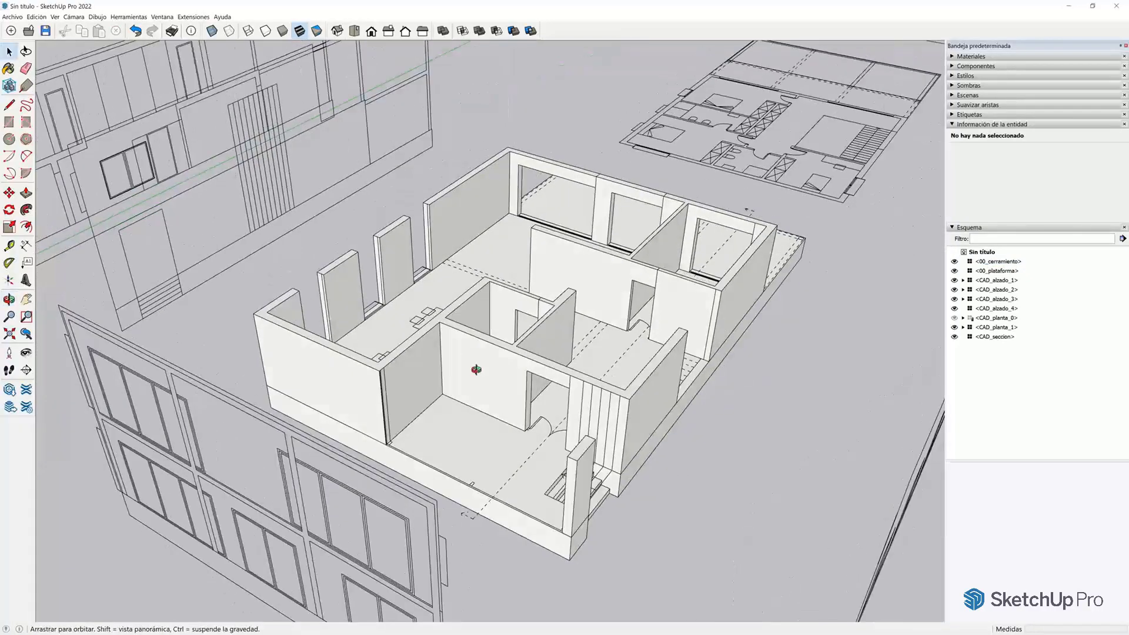